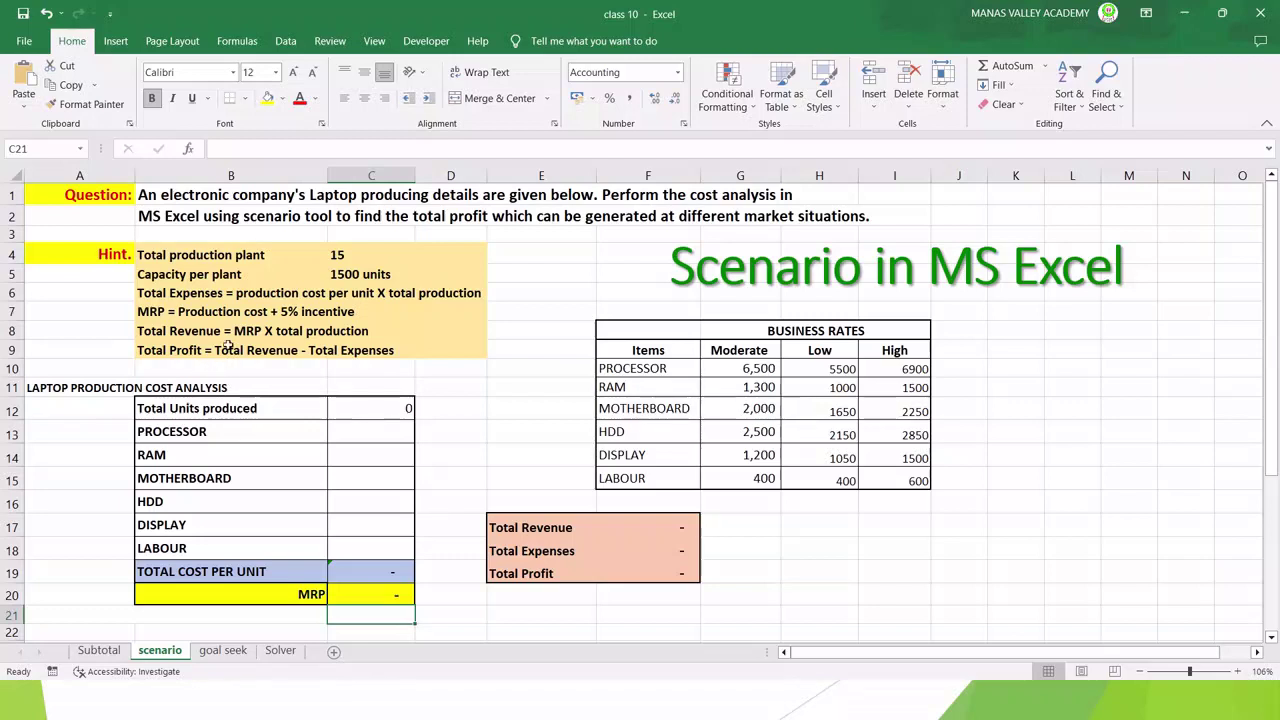
Examine the laptop cost analysis question and the hints for total production plants and capacity per plant.
left_click(156, 196)
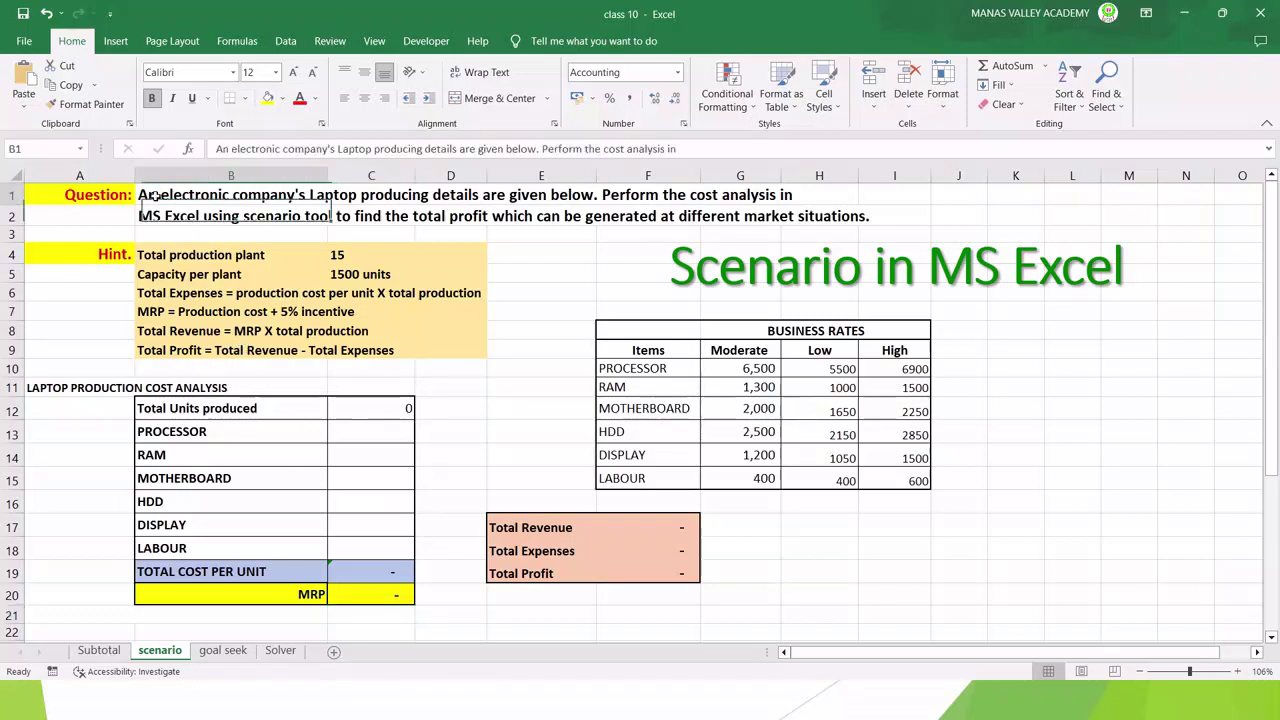
left_click(80, 215)
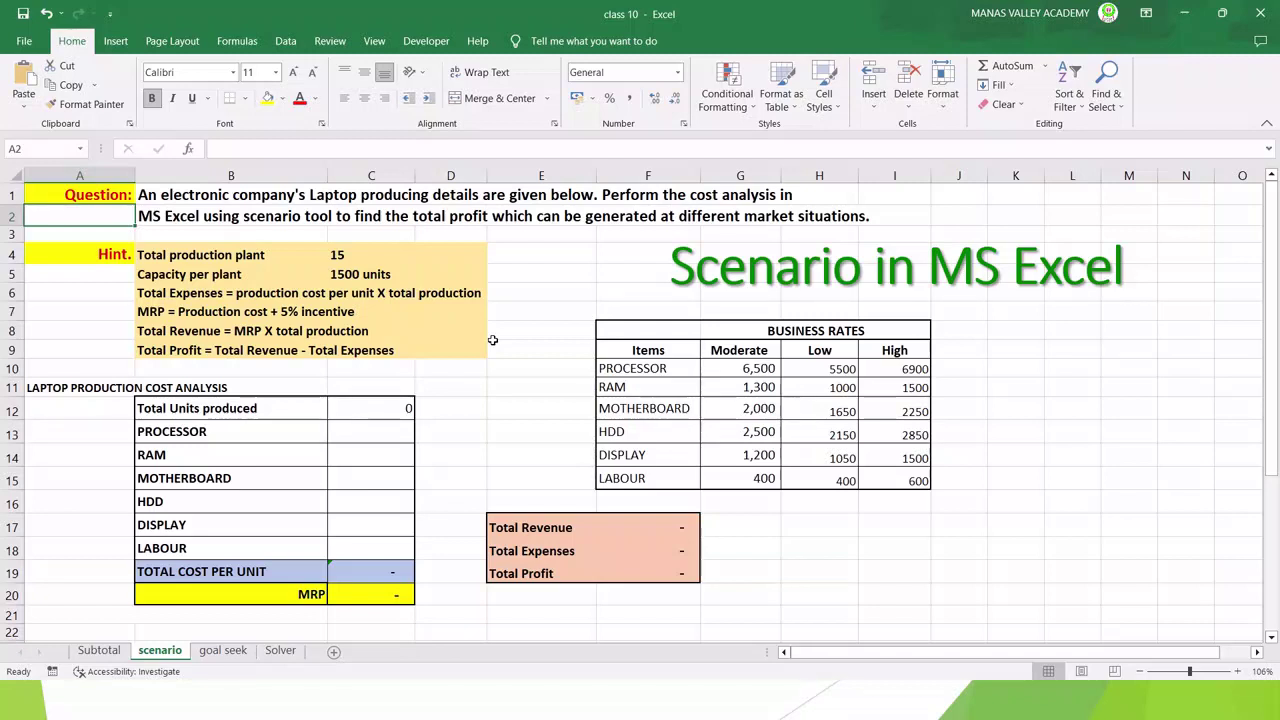
left_click(106, 256)
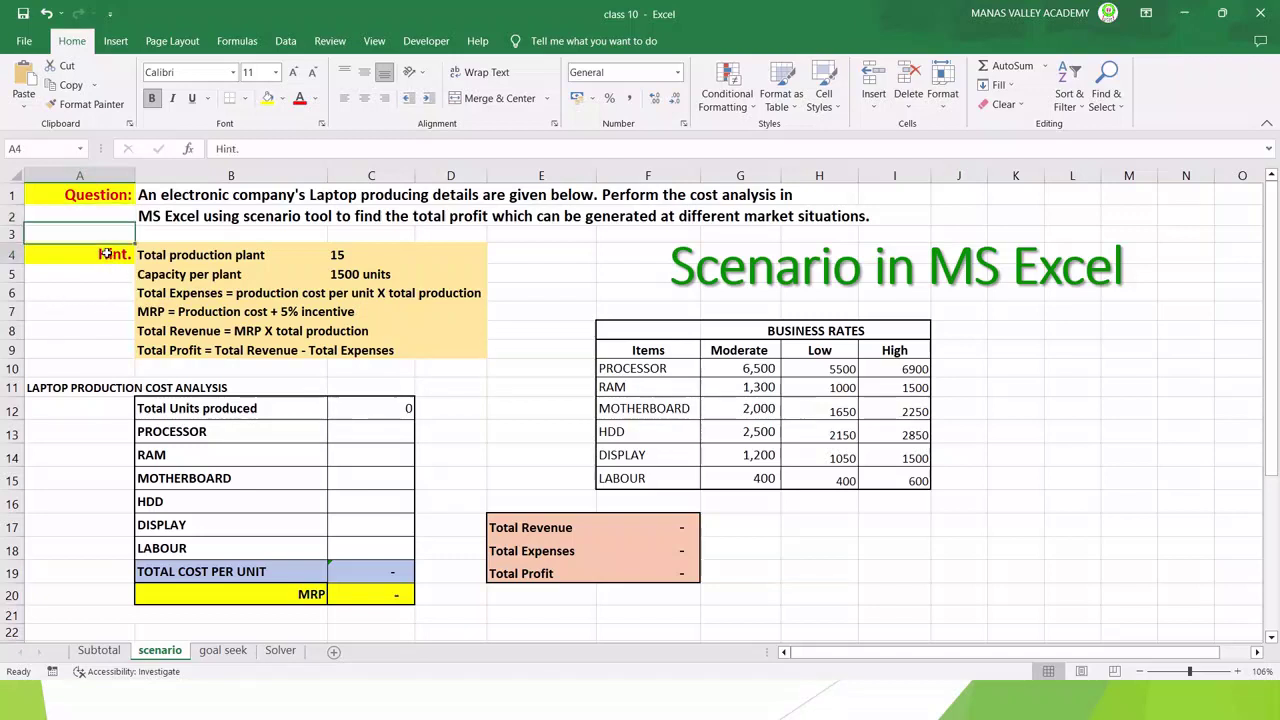
left_click(168, 256)
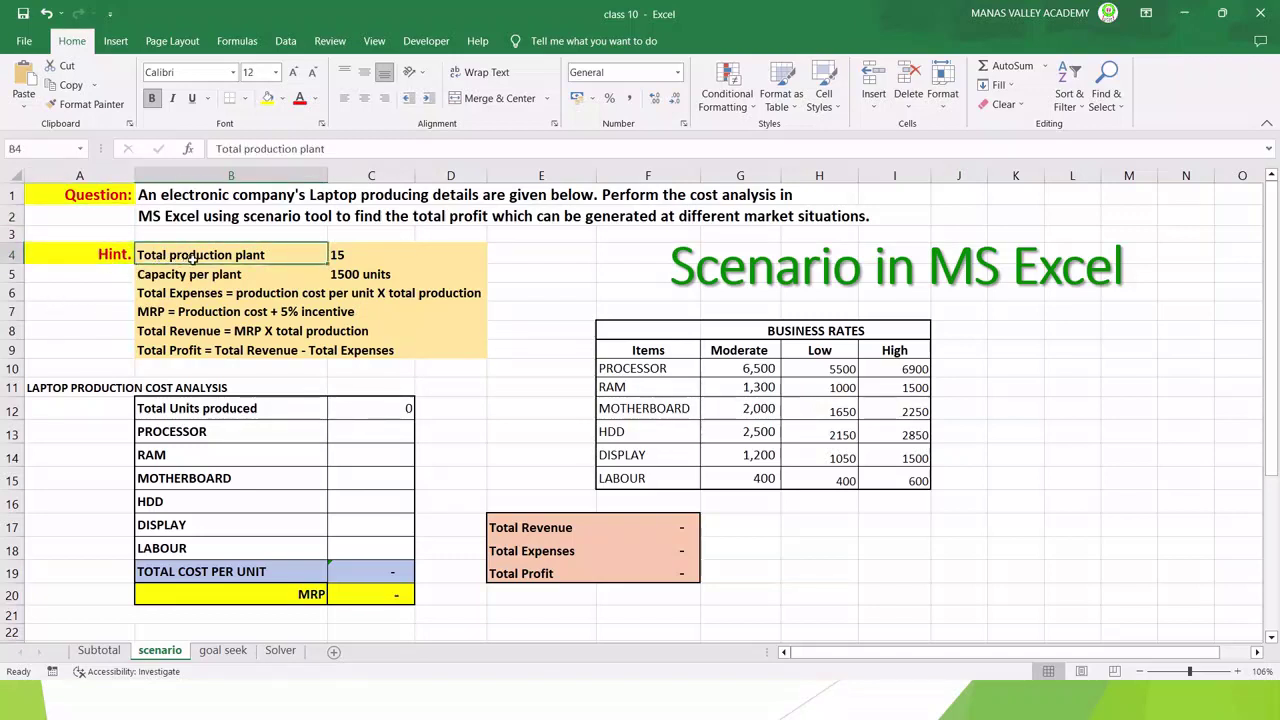
left_click(342, 255)
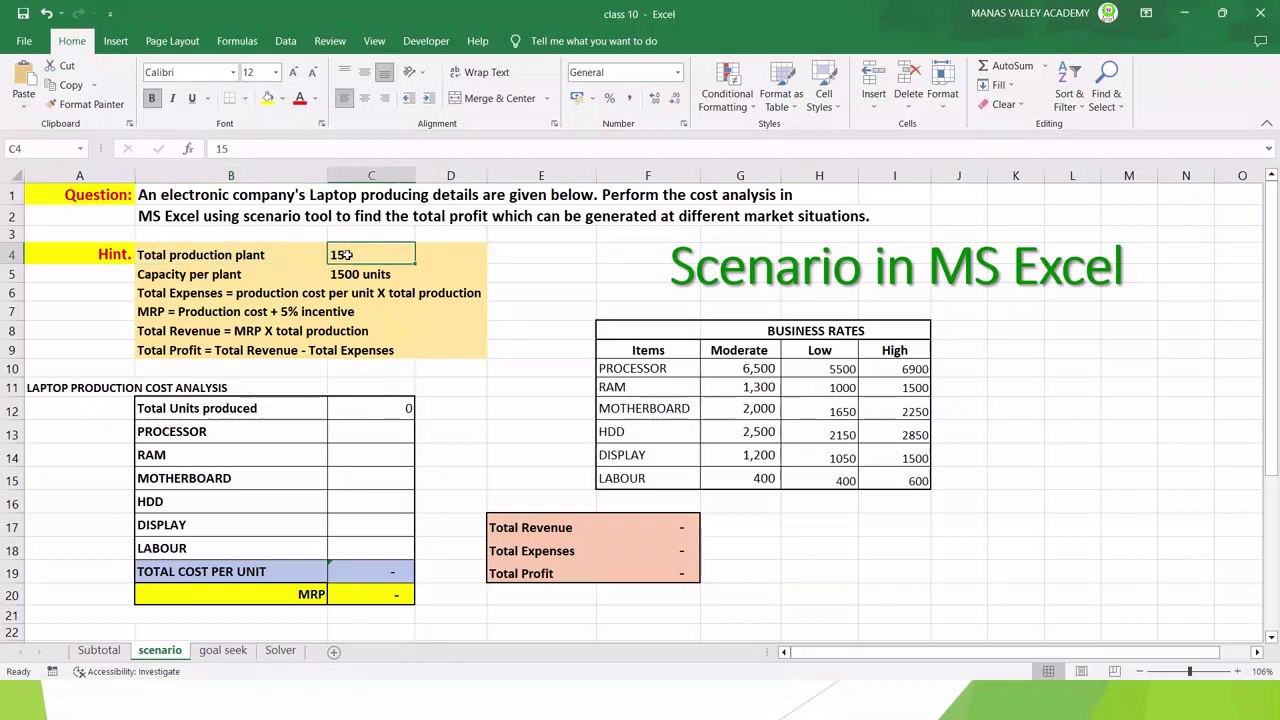
left_click(155, 255)
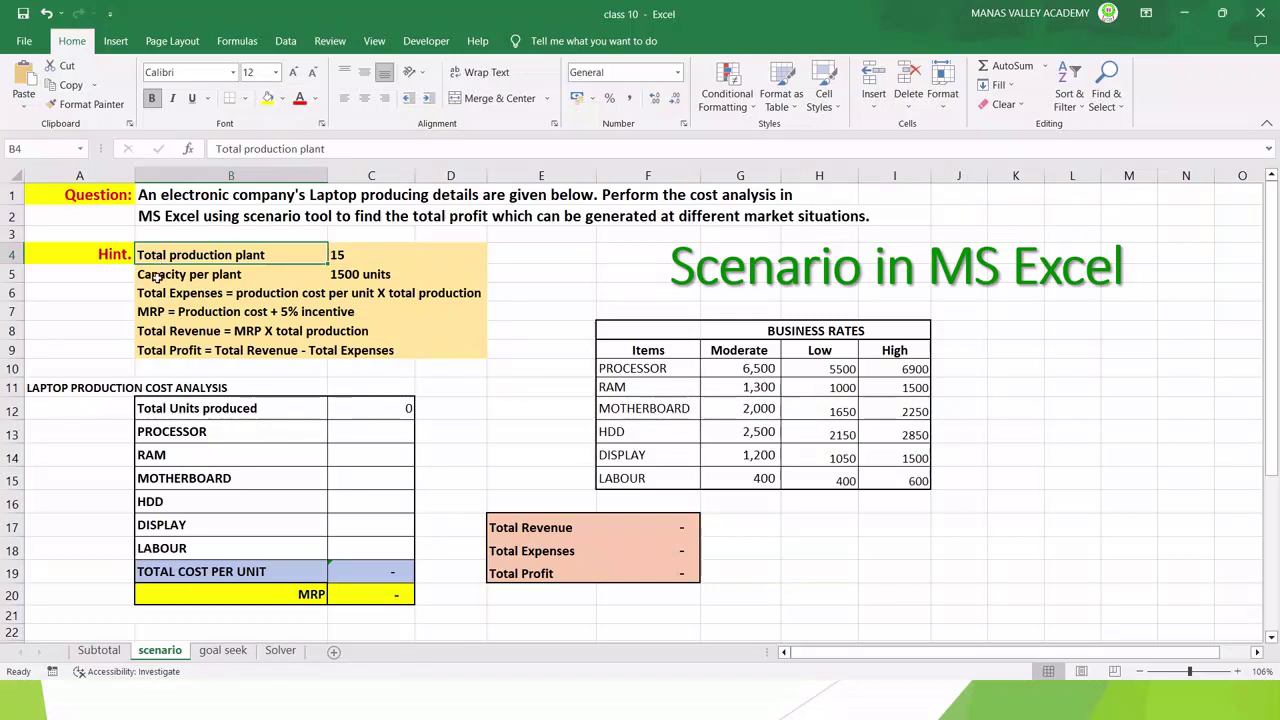
left_click(152, 275)
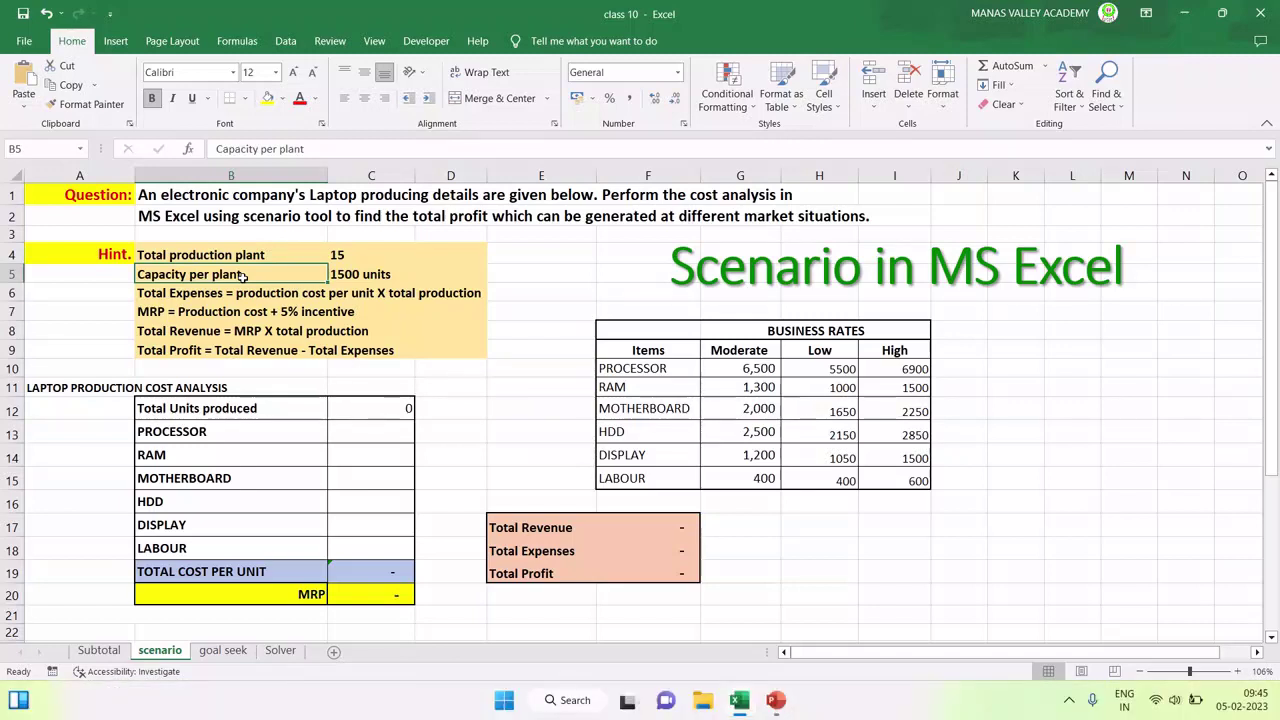
left_click(348, 276)
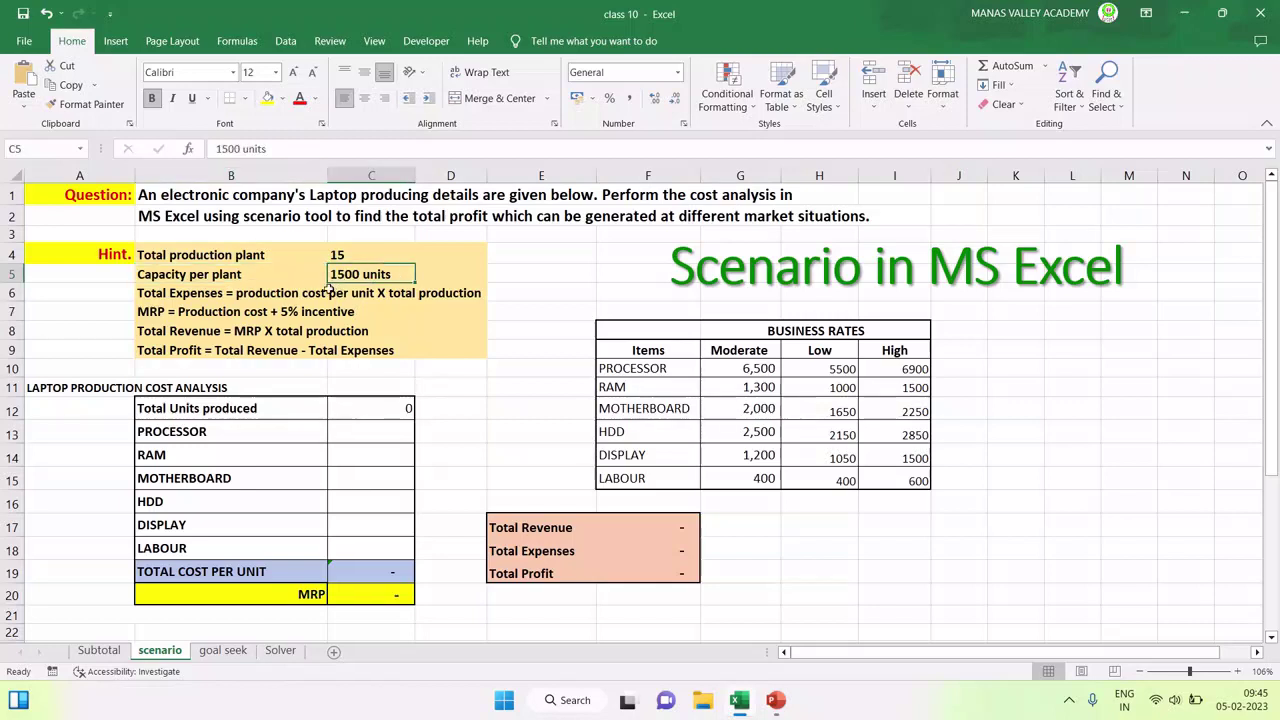
left_click(339, 255)
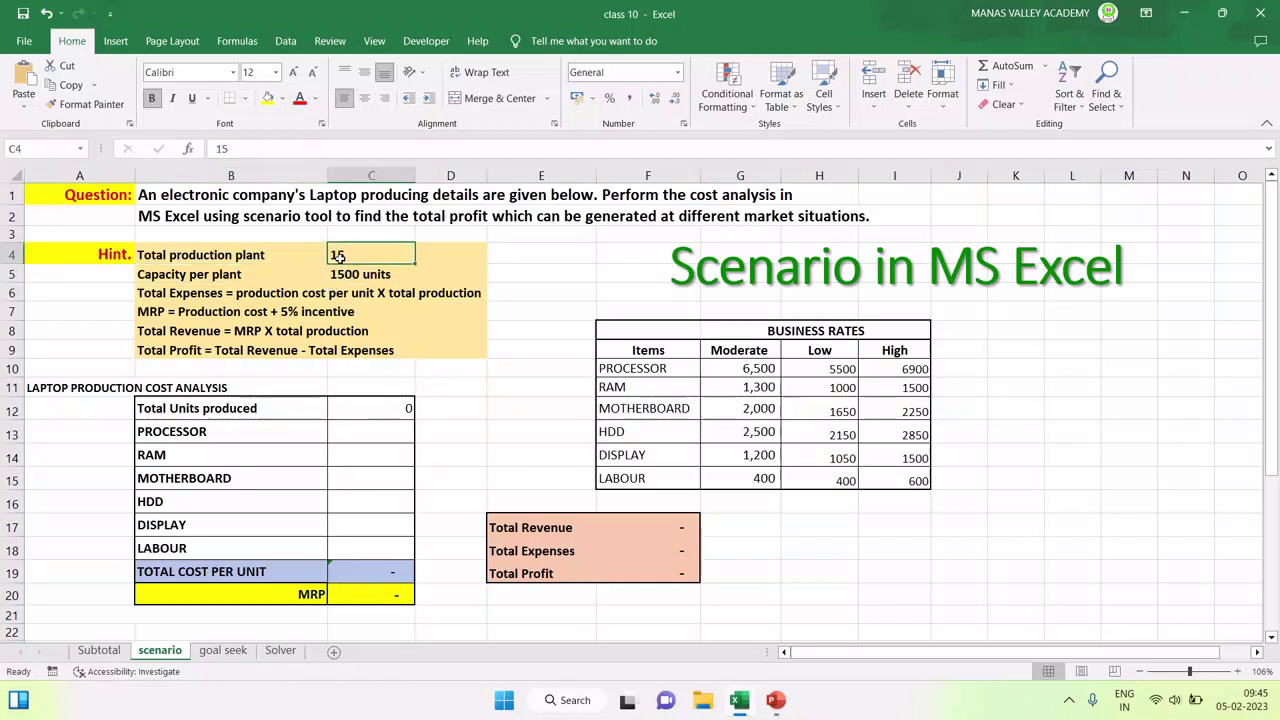
left_click(339, 274)
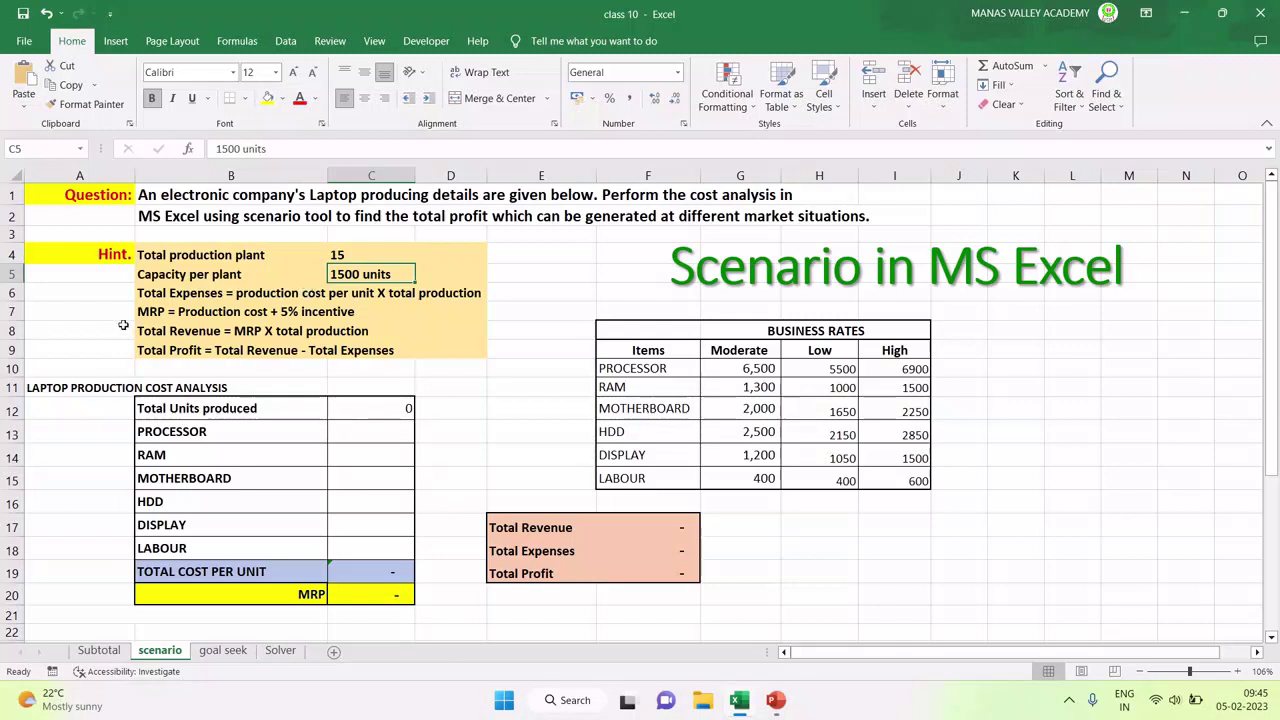
Examine the hint formulas for total expenses, MRP, total revenue and total profit.
left_click(156, 298)
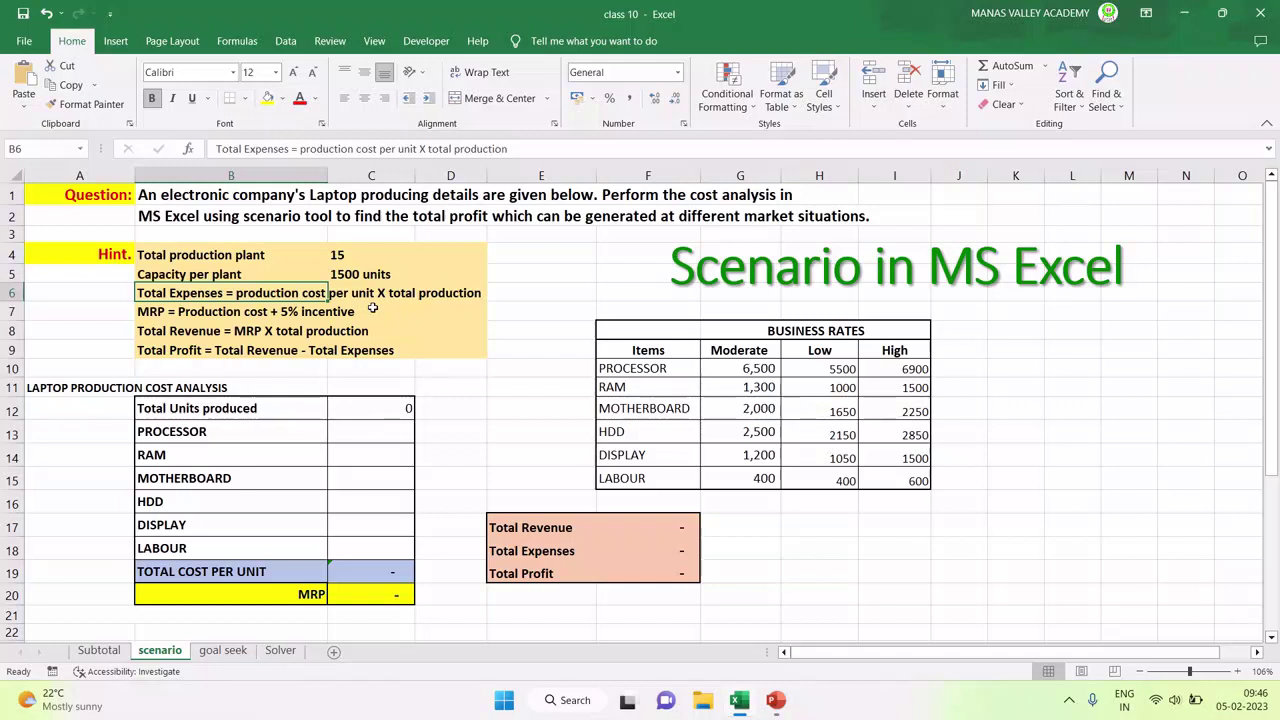
left_click(170, 312)
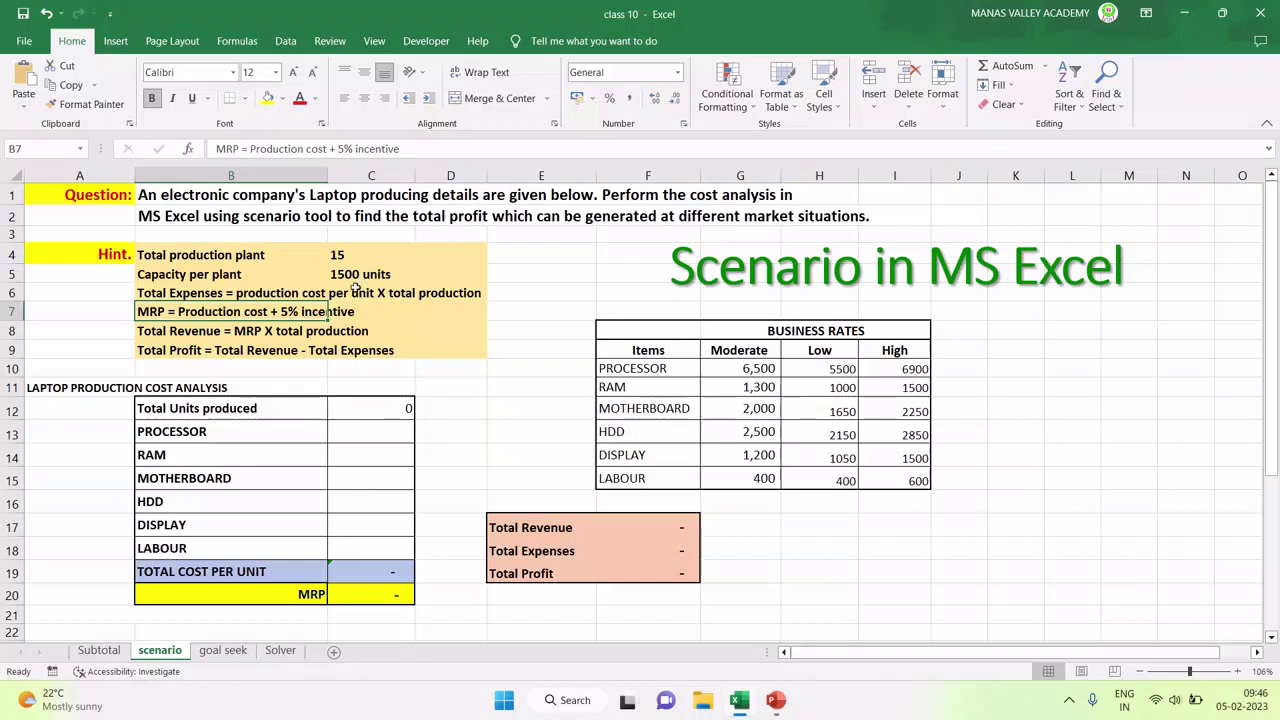
left_click(379, 315)
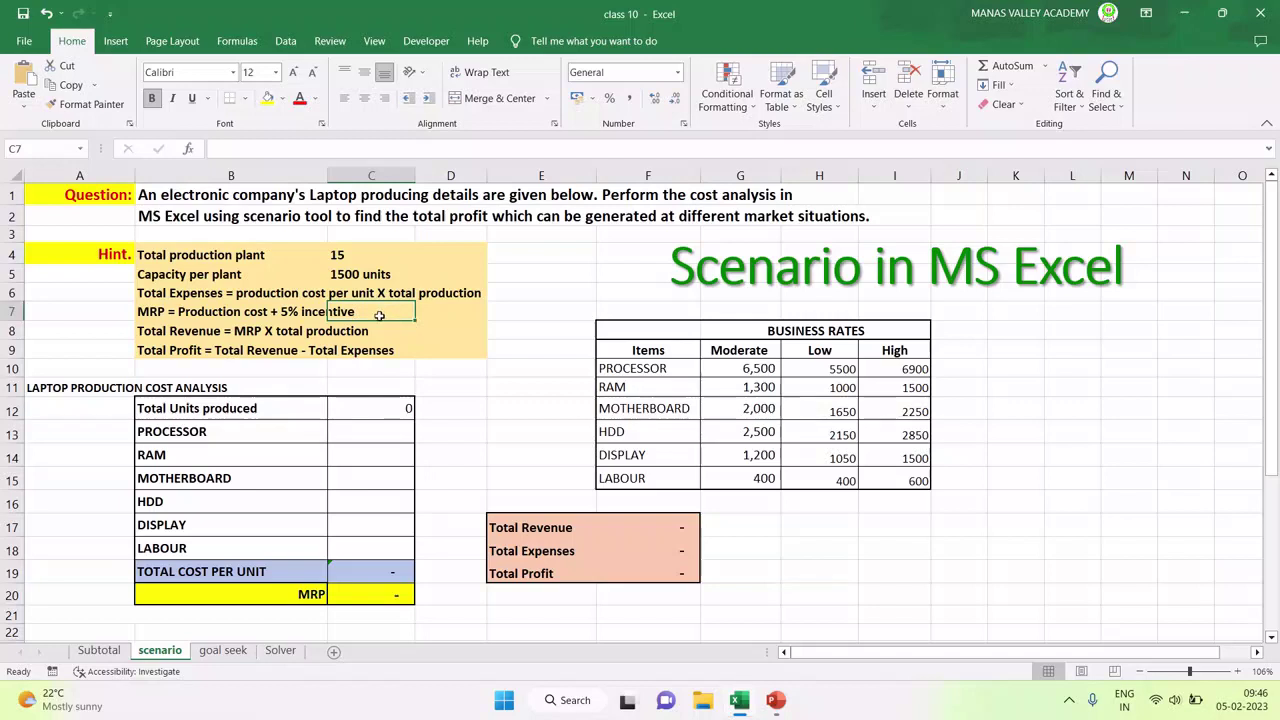
left_click(165, 320)
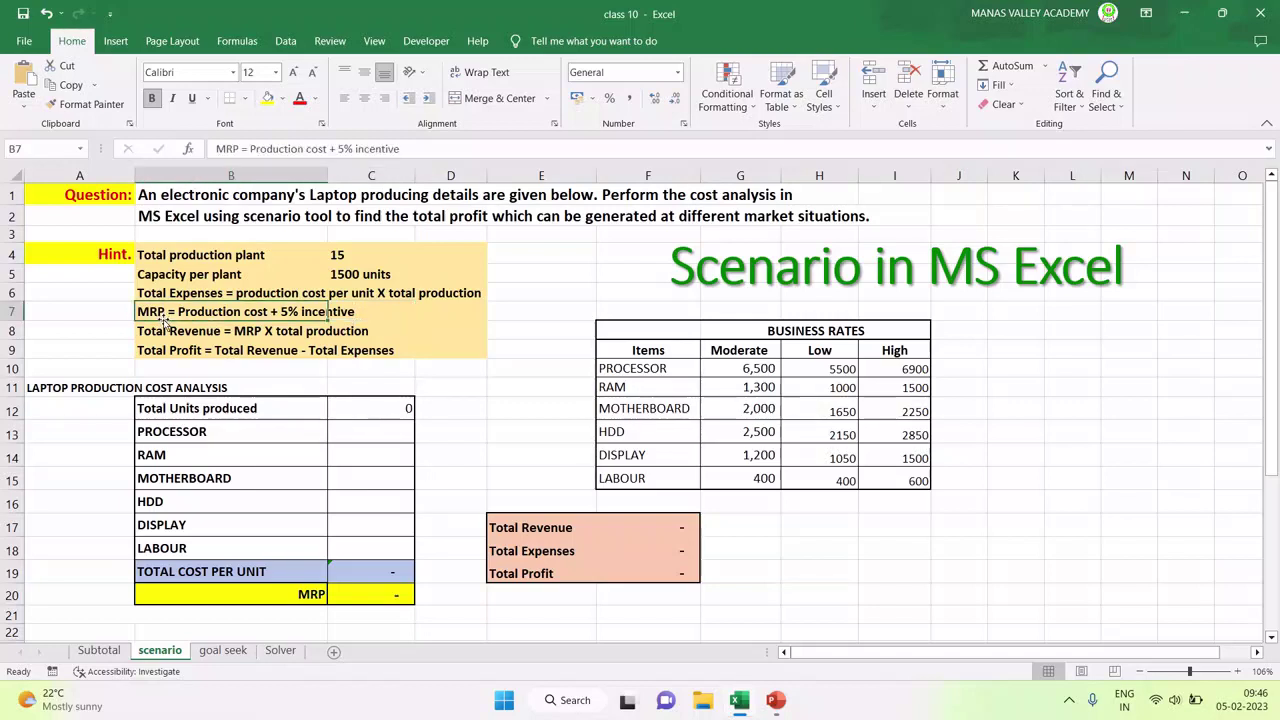
left_click(165, 333)
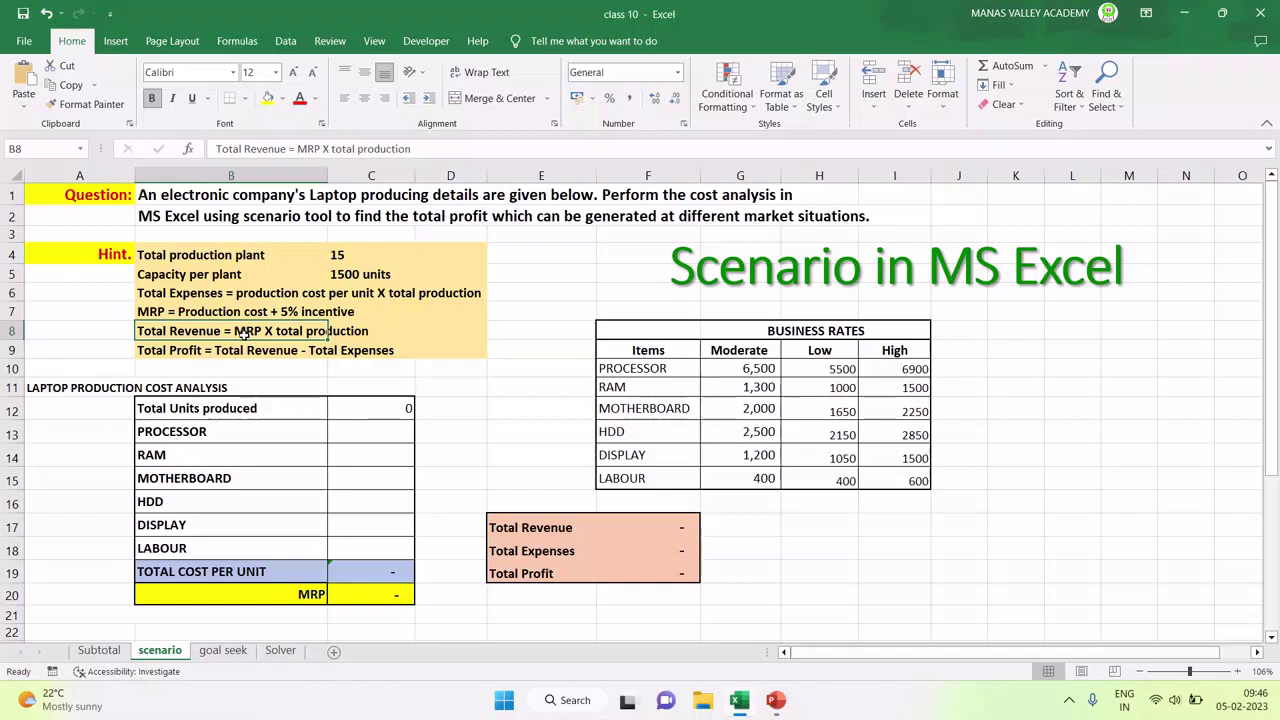
left_click(193, 354)
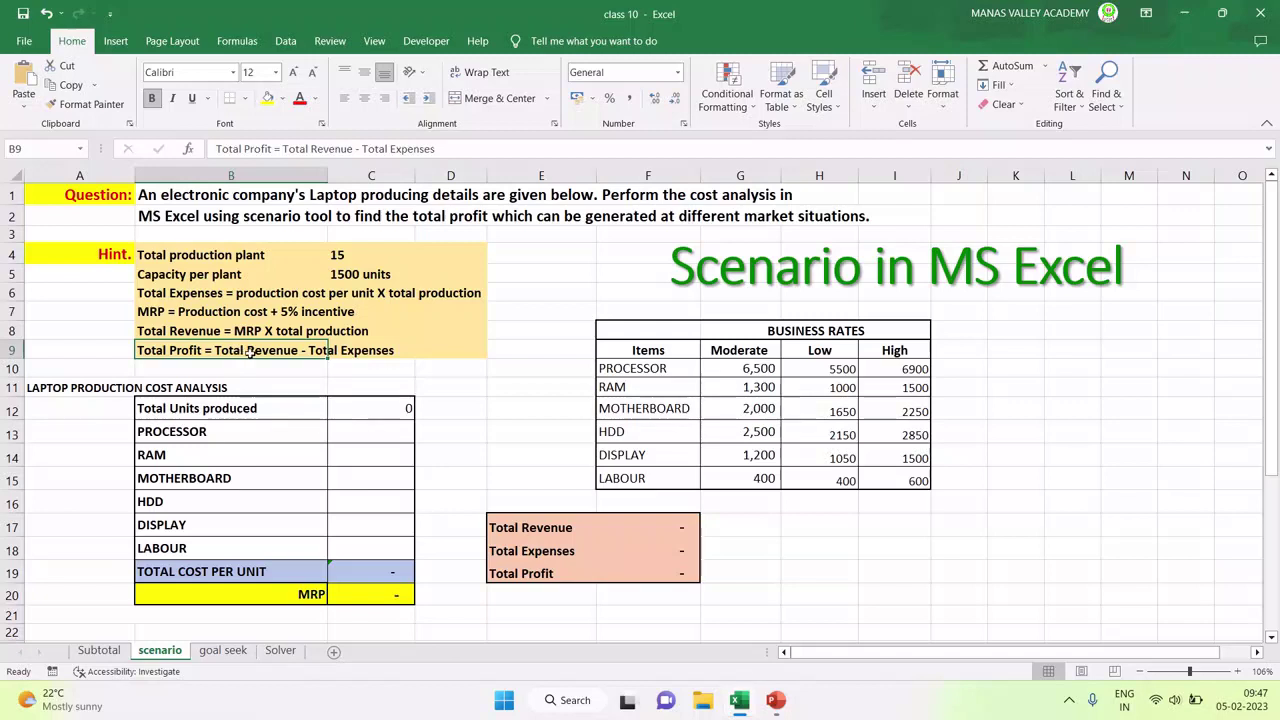
left_click(378, 350)
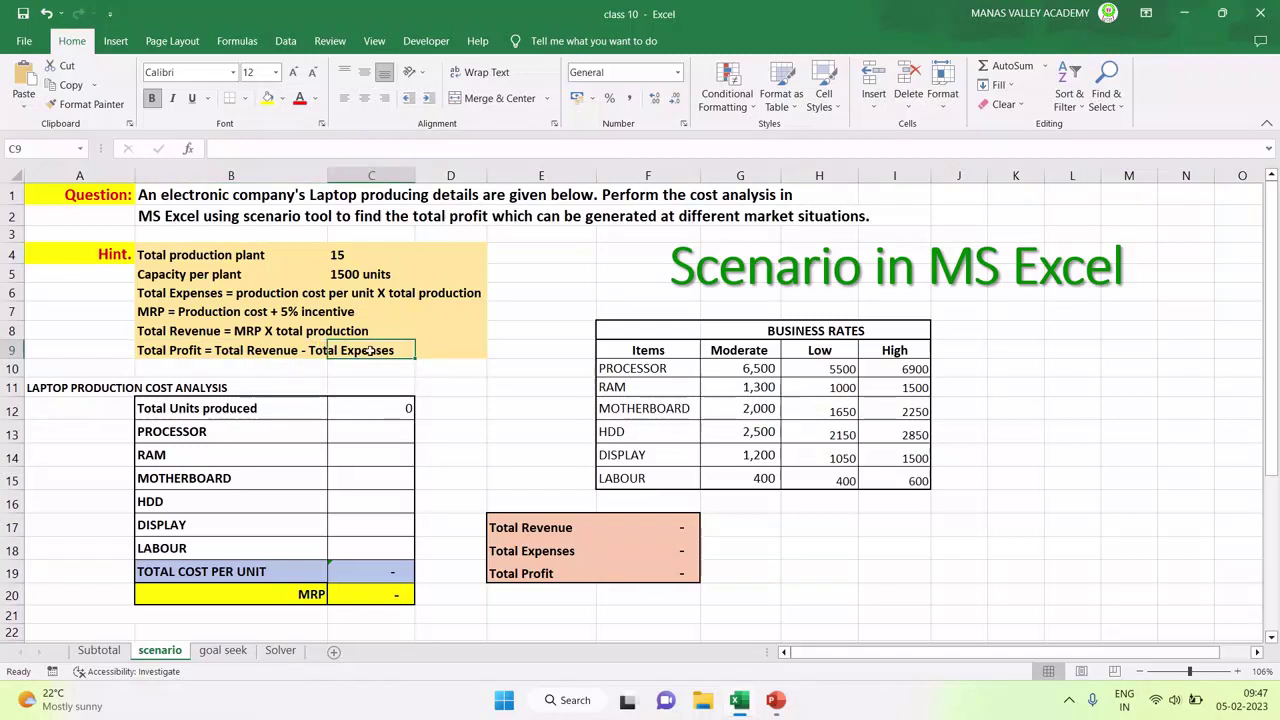
left_click(176, 352)
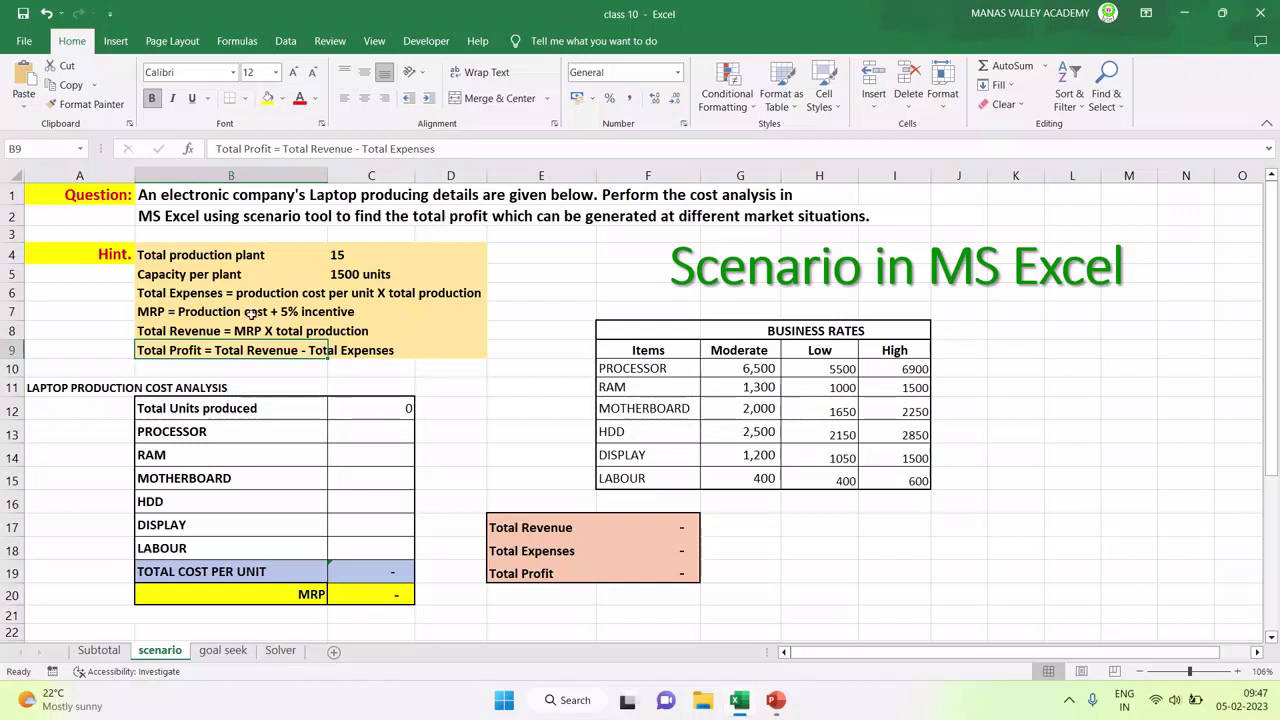
left_click(205, 296)
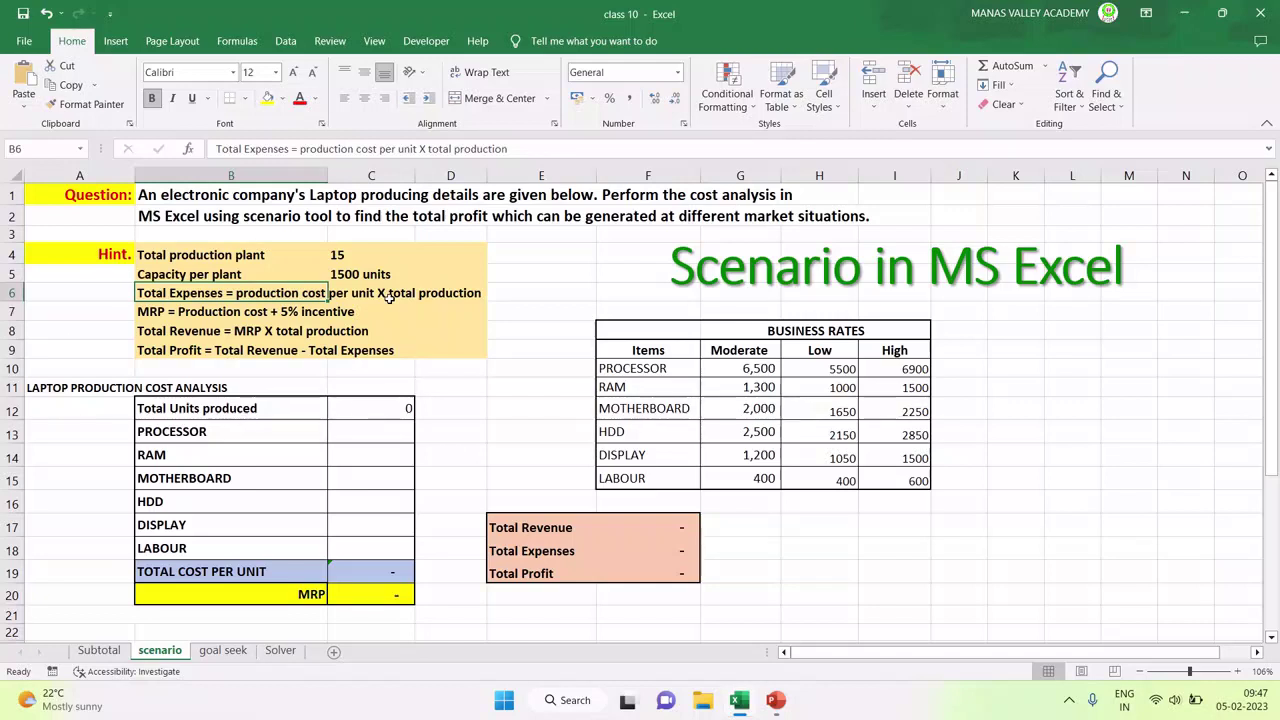
left_click_drag(164, 257, 163, 343)
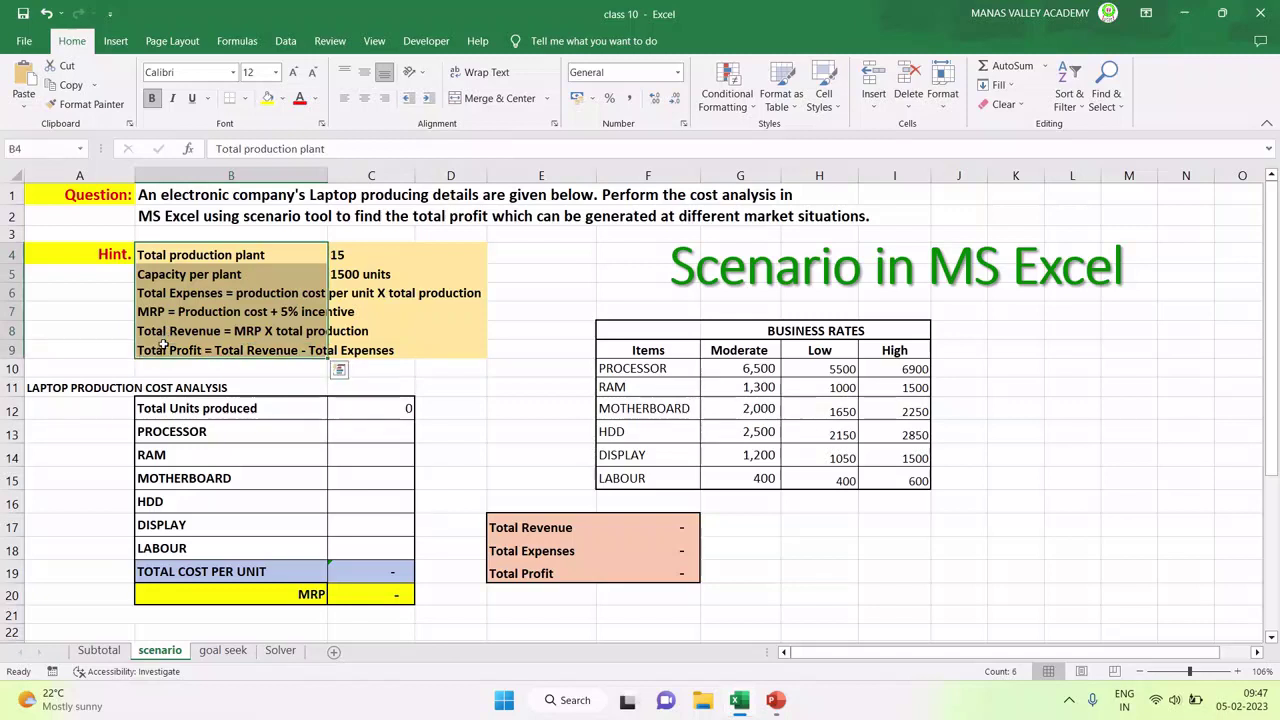
Examine the production cost table's item cells, the business rates heading, and the total cost per unit and total profit formulas.
left_click(168, 411)
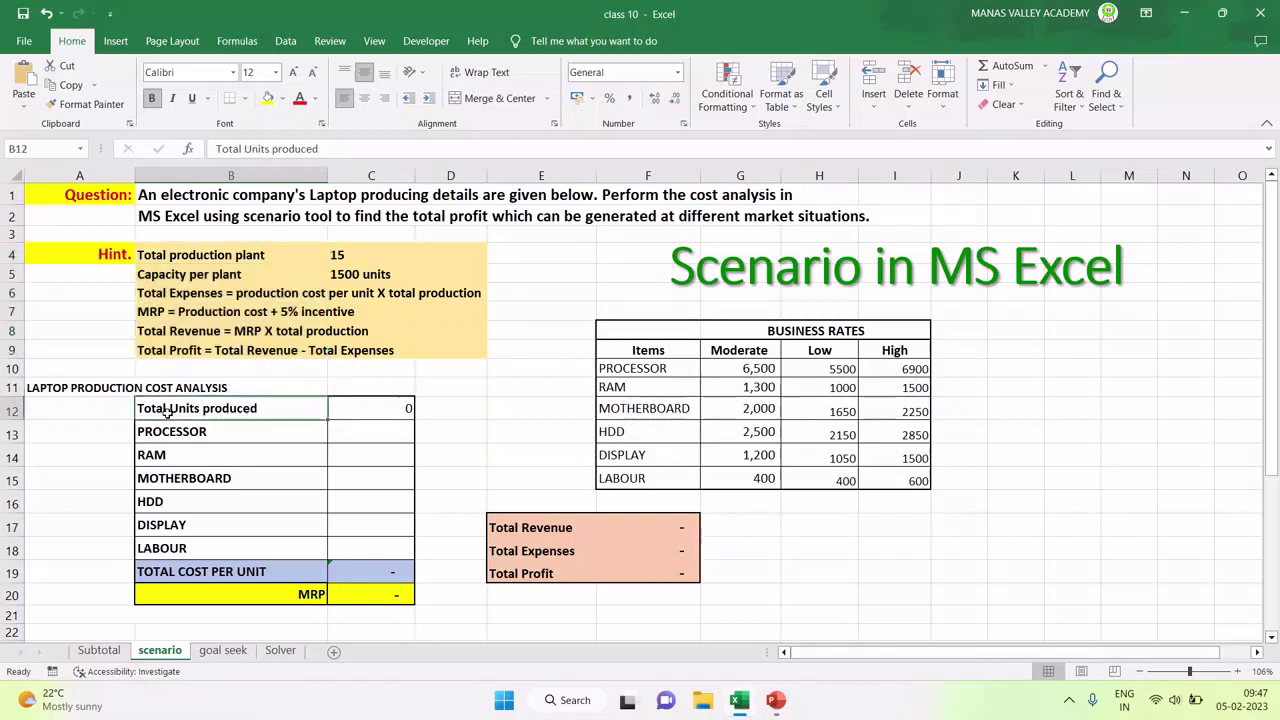
left_click(737, 336)
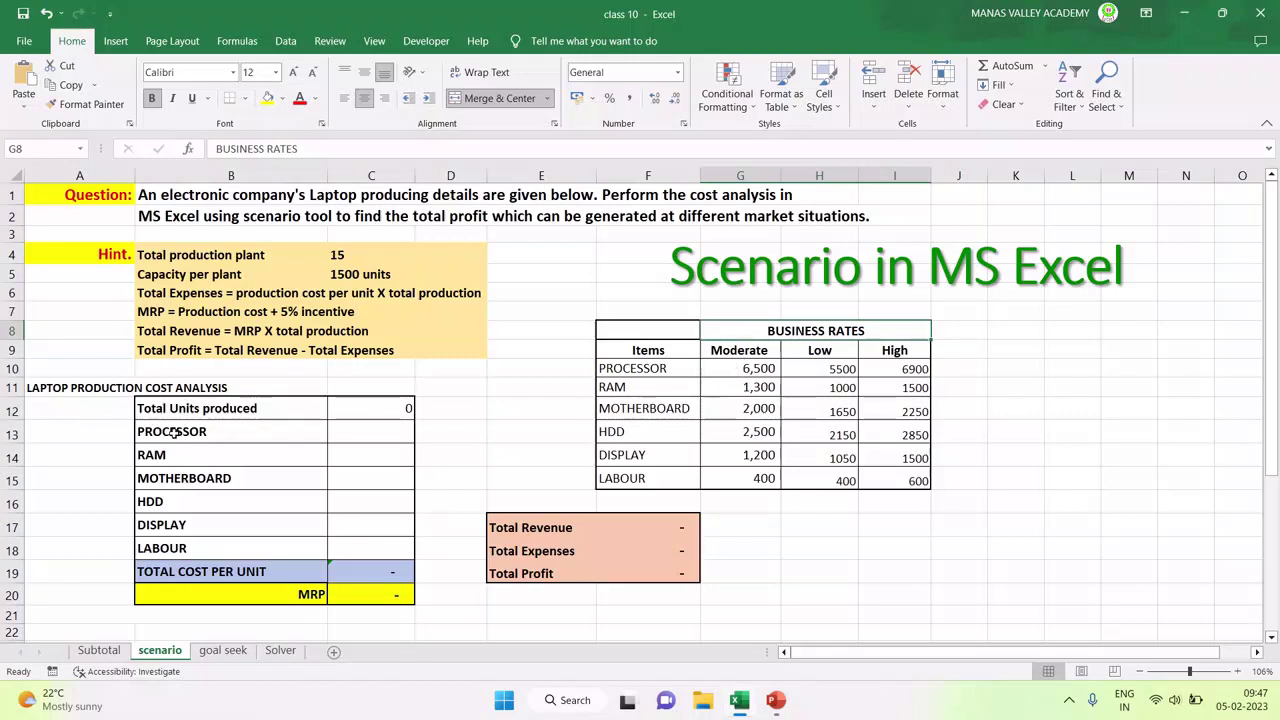
left_click_drag(176, 436, 162, 548)
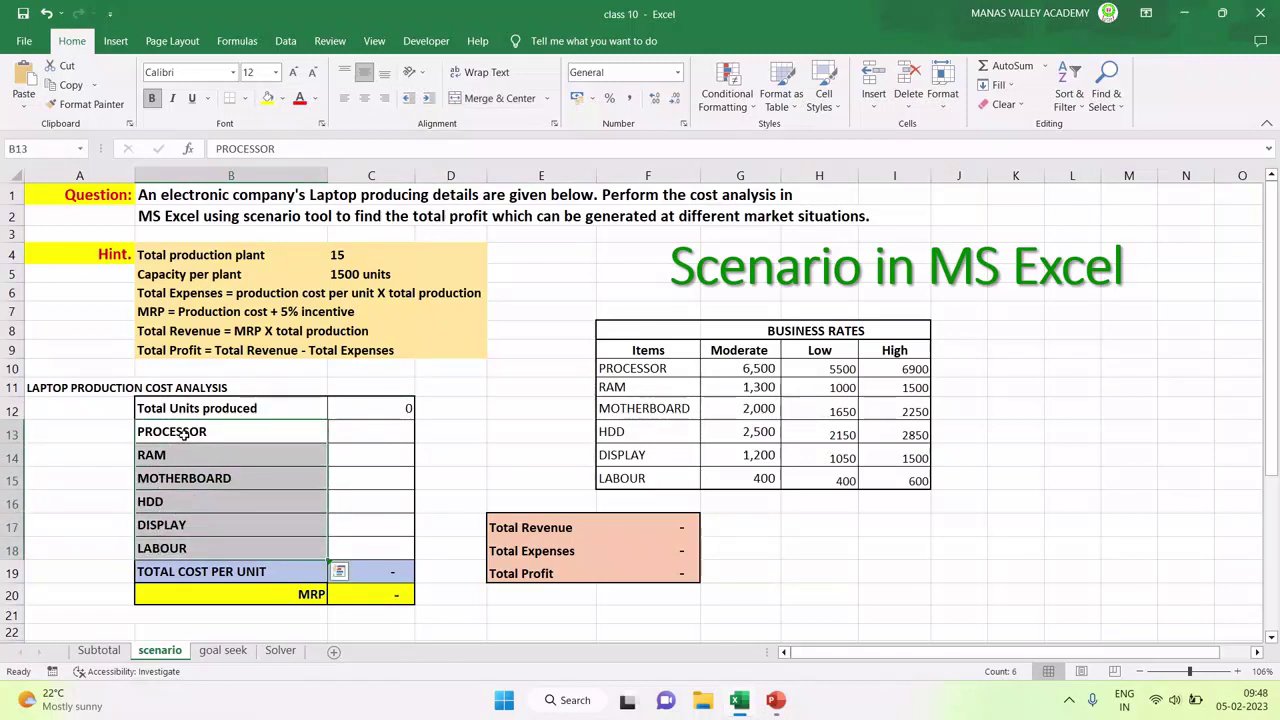
left_click(184, 434)
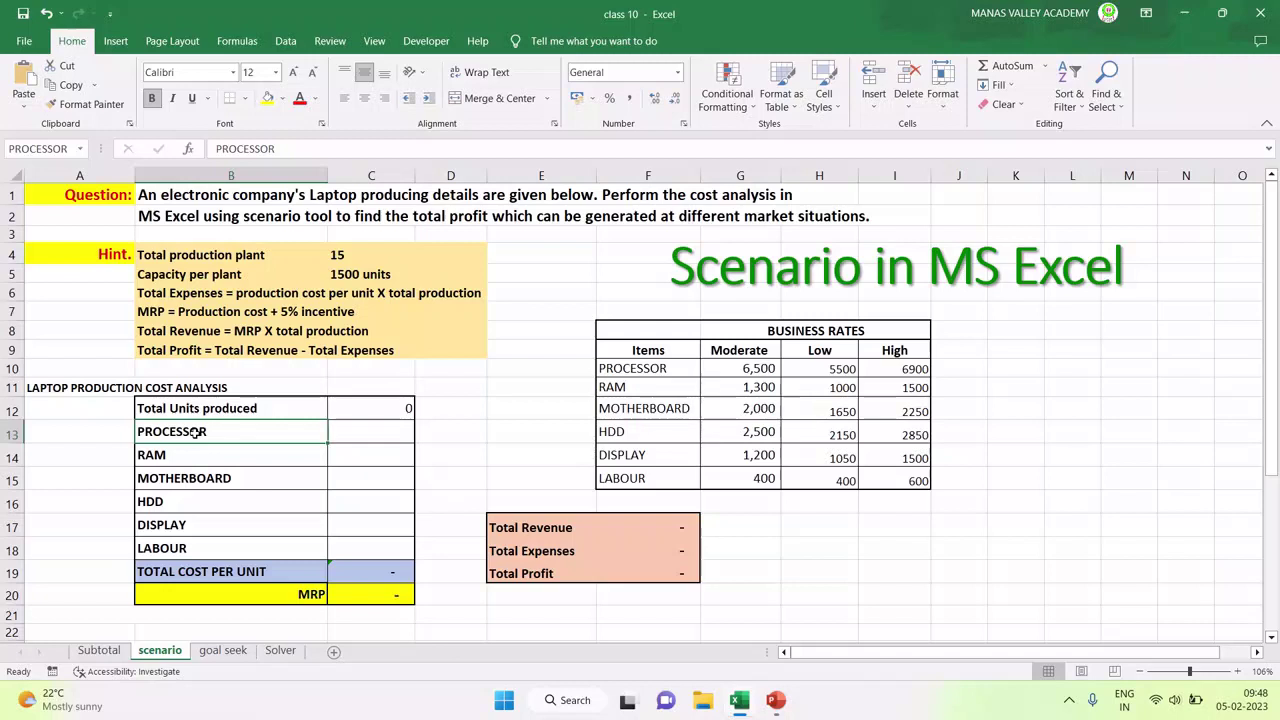
left_click(354, 438)
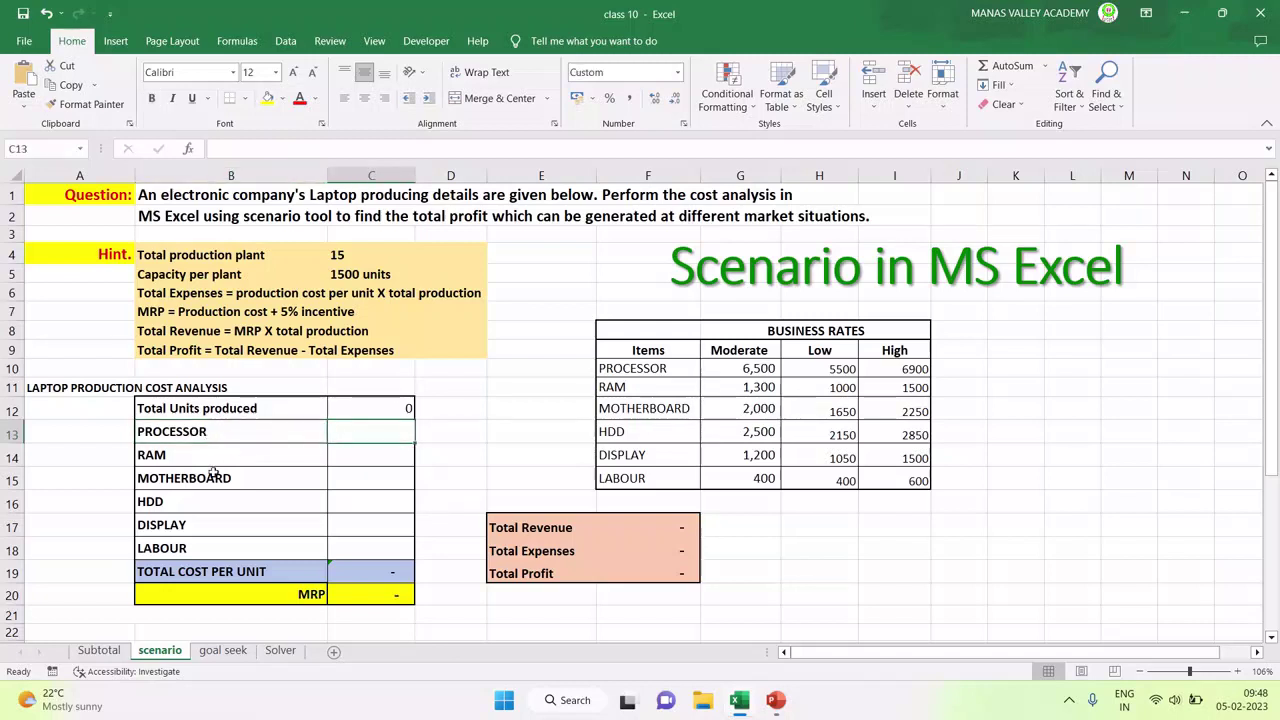
left_click(371, 455)
left_click(224, 484)
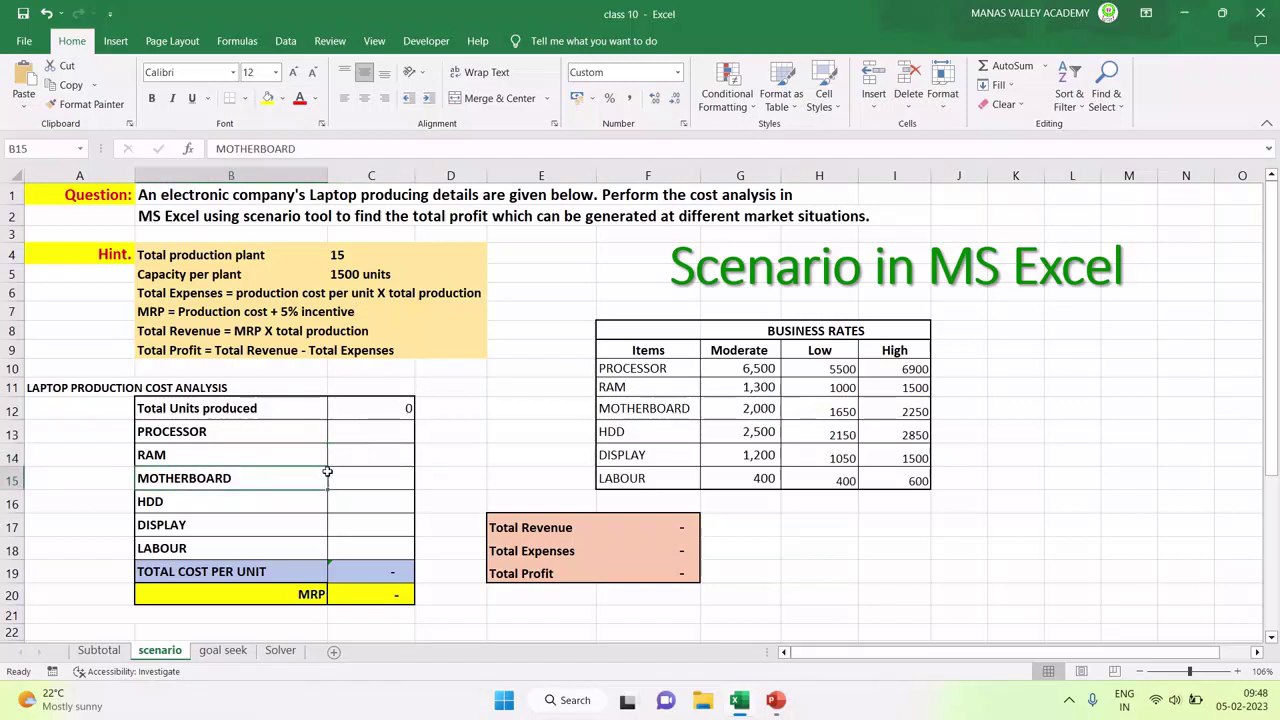
left_click(265, 502)
left_click_drag(241, 544, 349, 548)
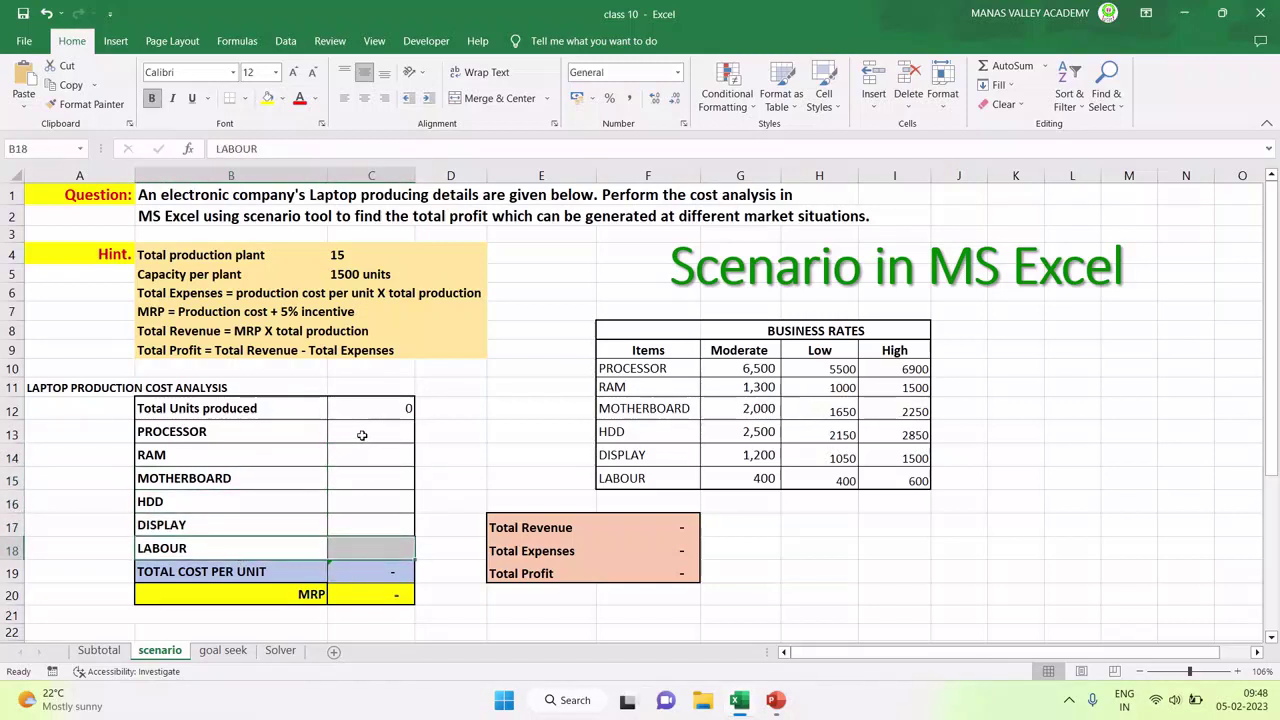
left_click_drag(362, 435, 350, 548)
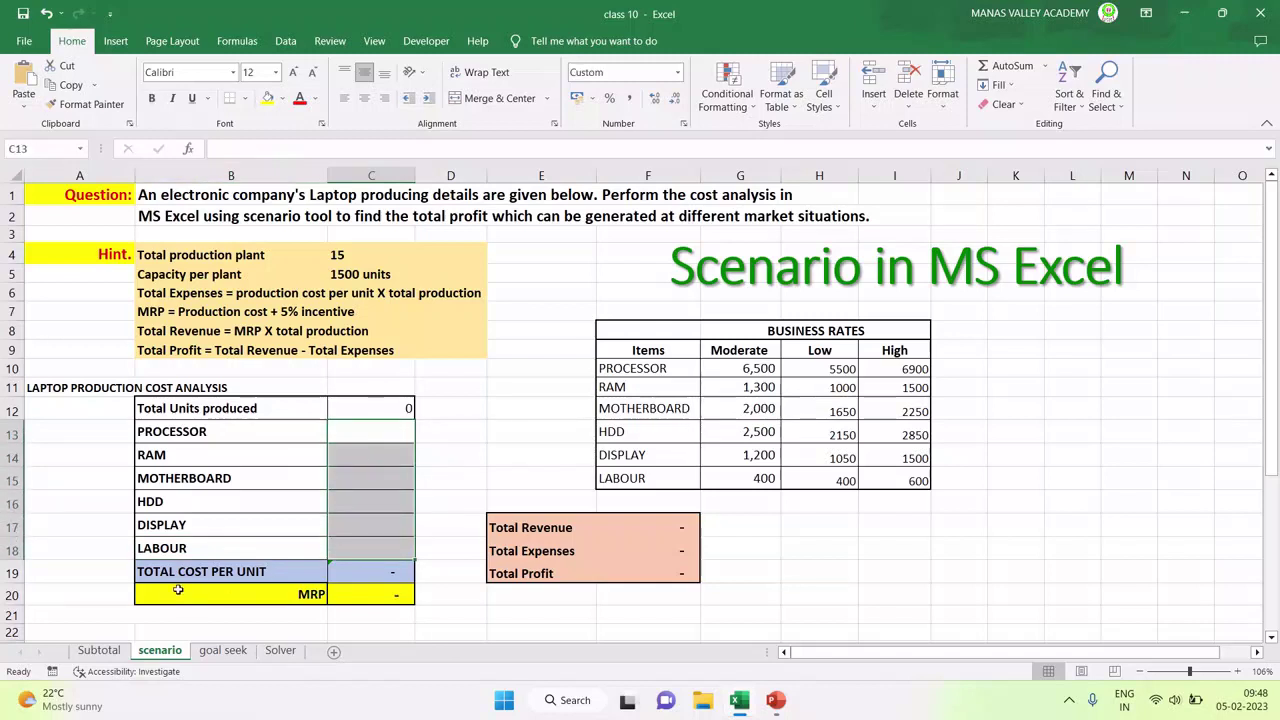
left_click(362, 566)
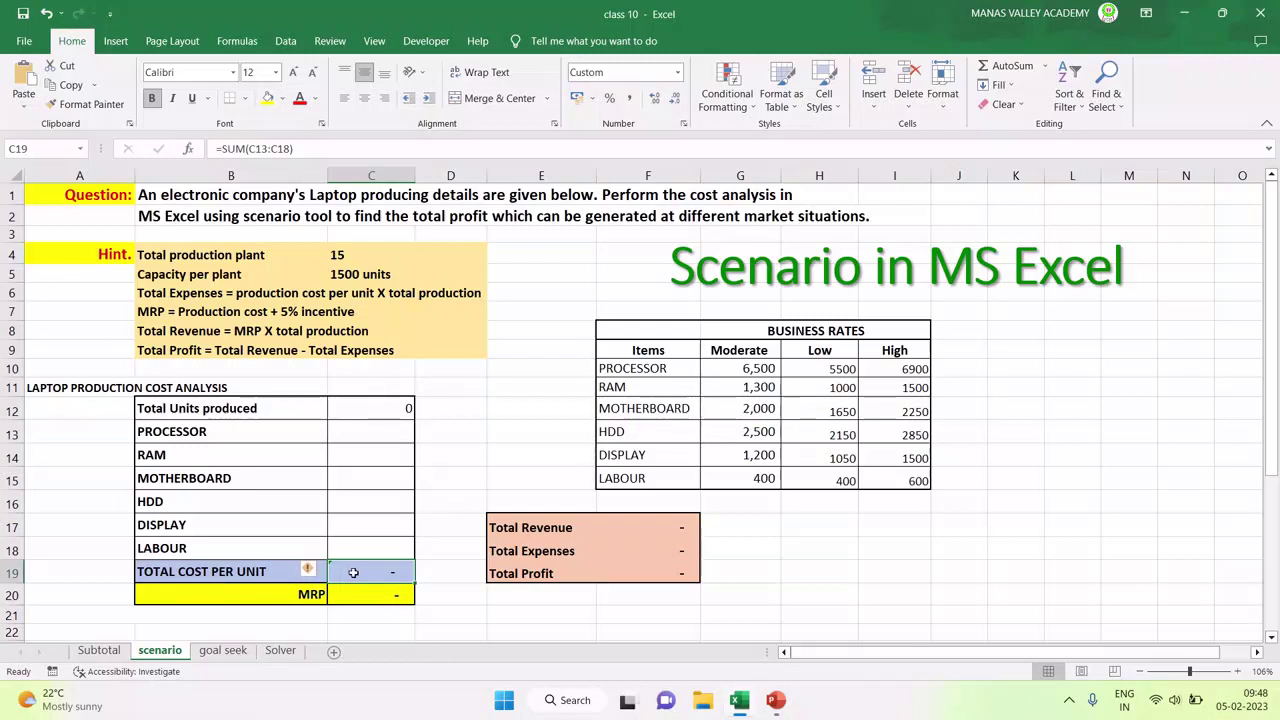
left_click_drag(370, 431, 349, 554)
left_click(647, 573)
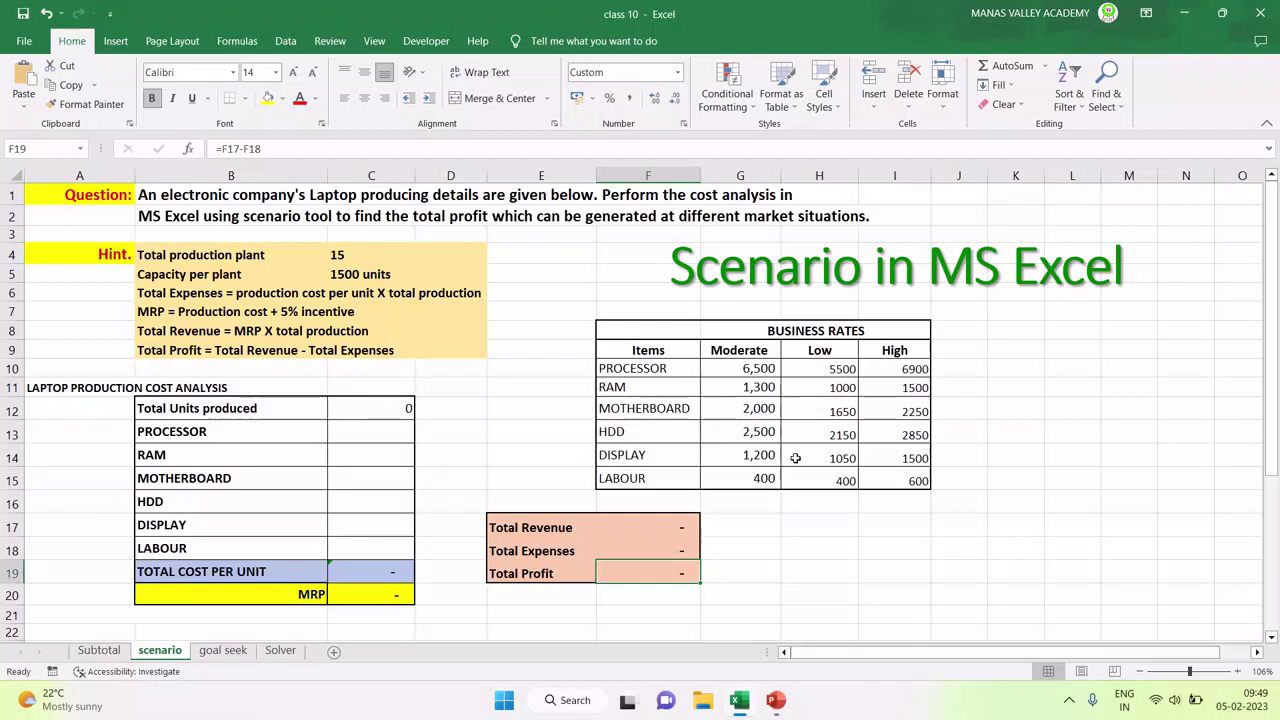
left_click(375, 573)
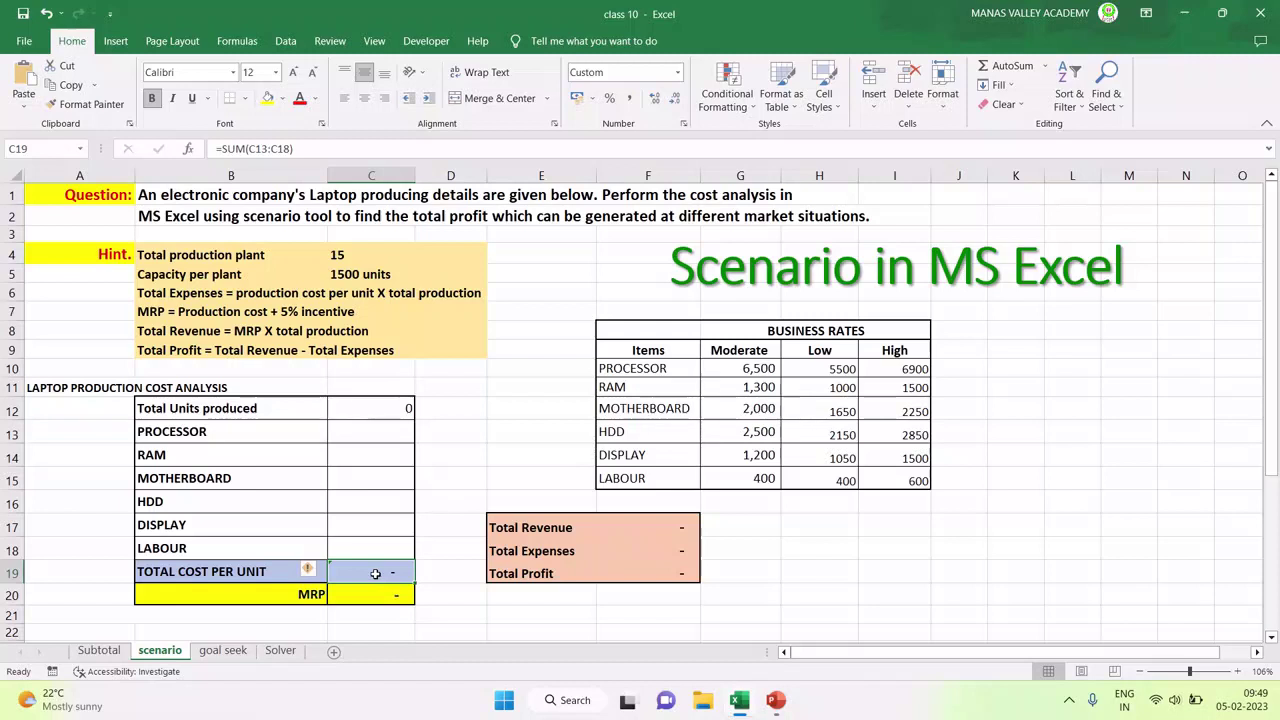
Calculate Total Units produced in C12 as plants times capacity per plant, using the formula =15*1500.
left_click(387, 411)
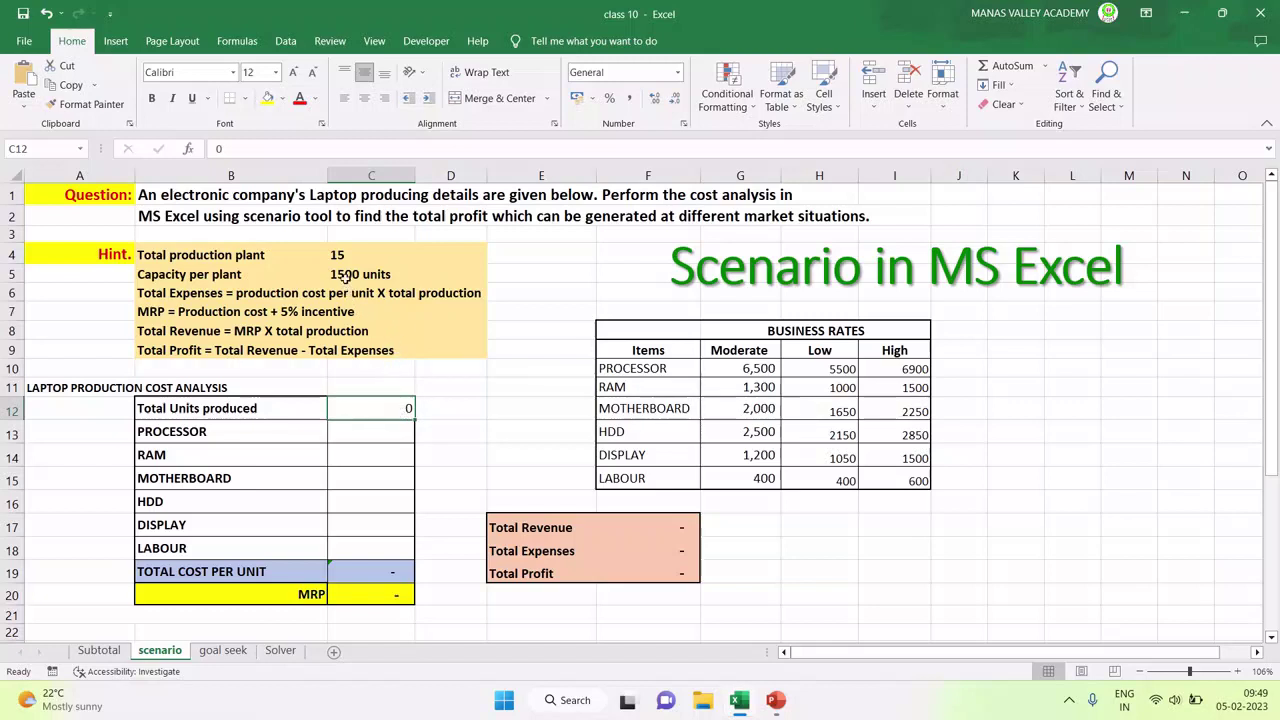
left_click(205, 258)
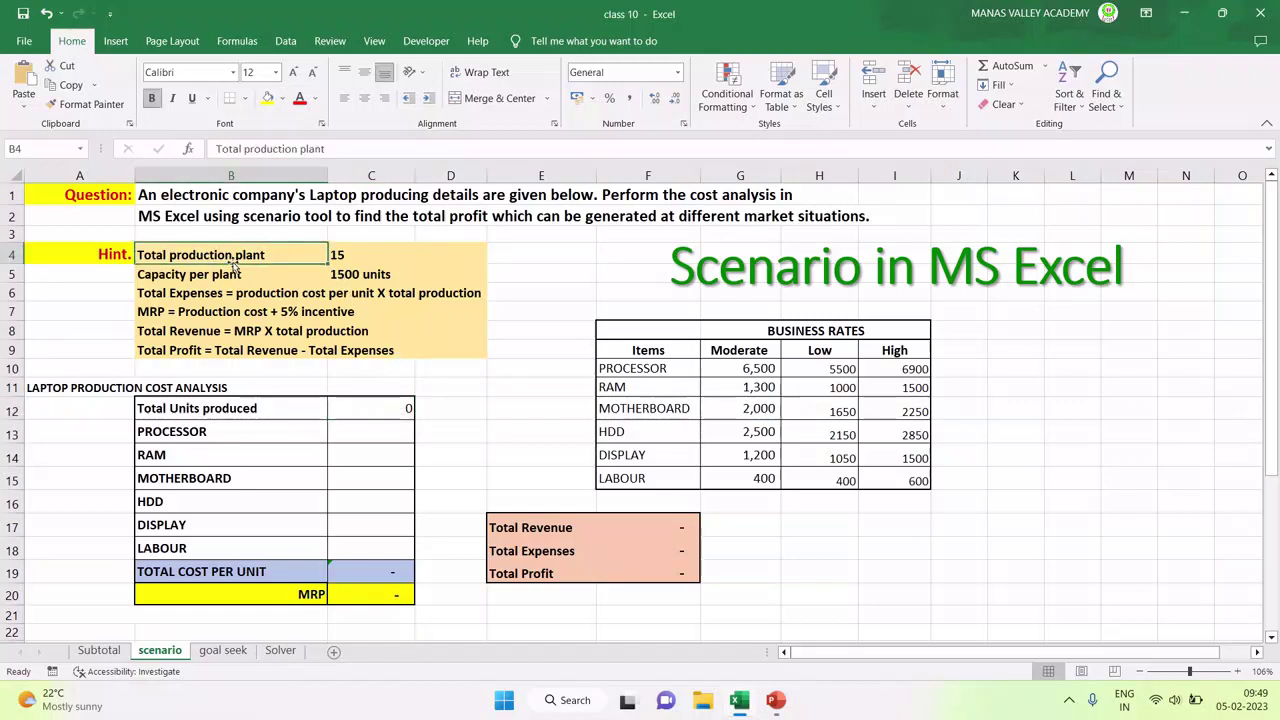
left_click(352, 254)
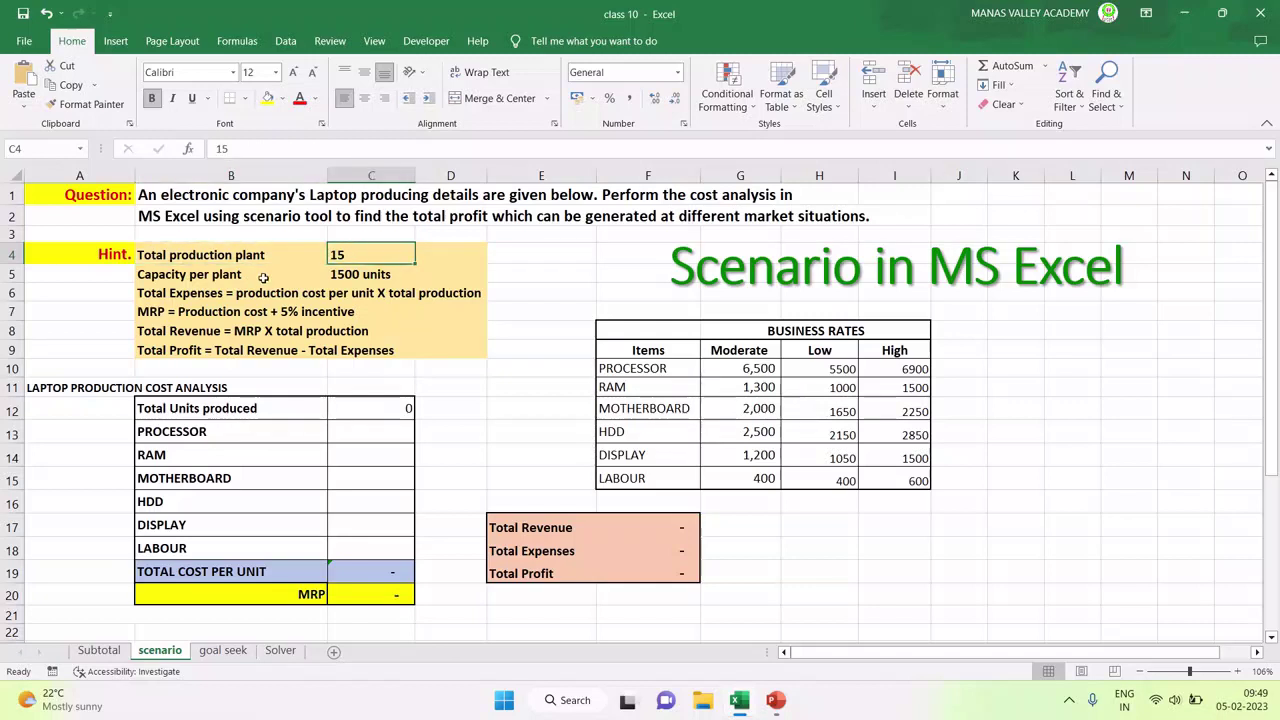
left_click(347, 275)
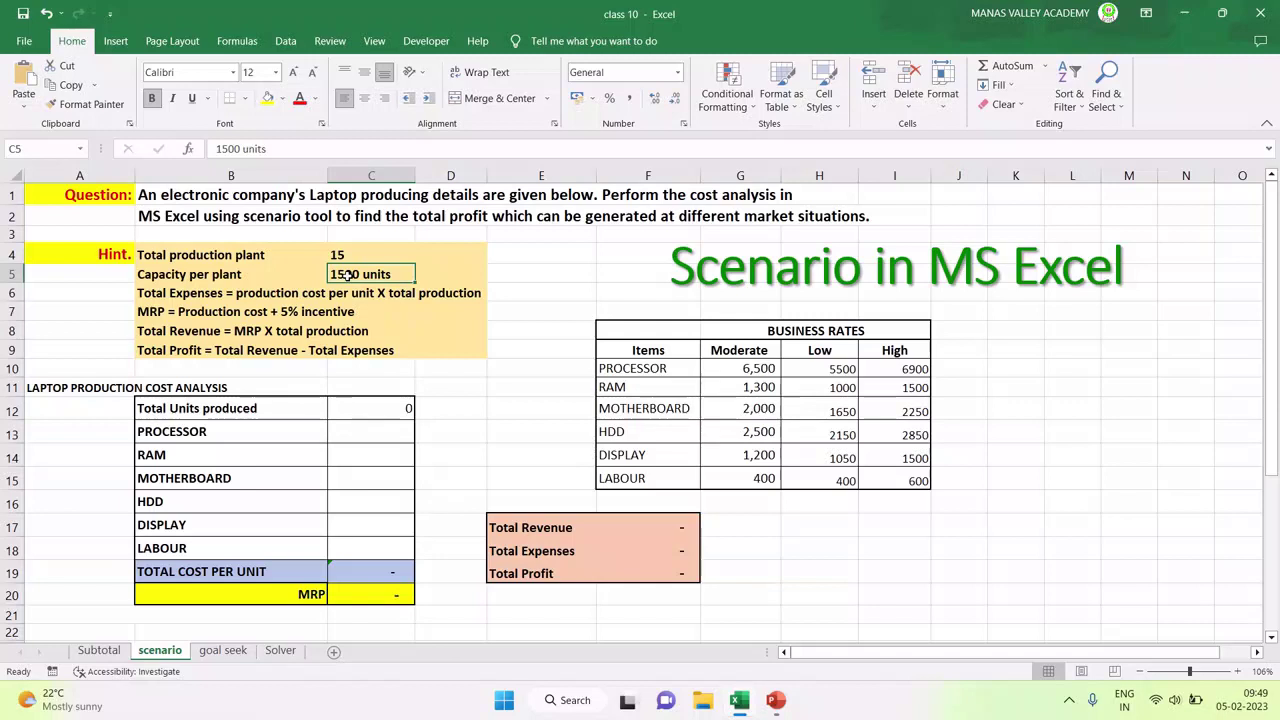
left_click(347, 258)
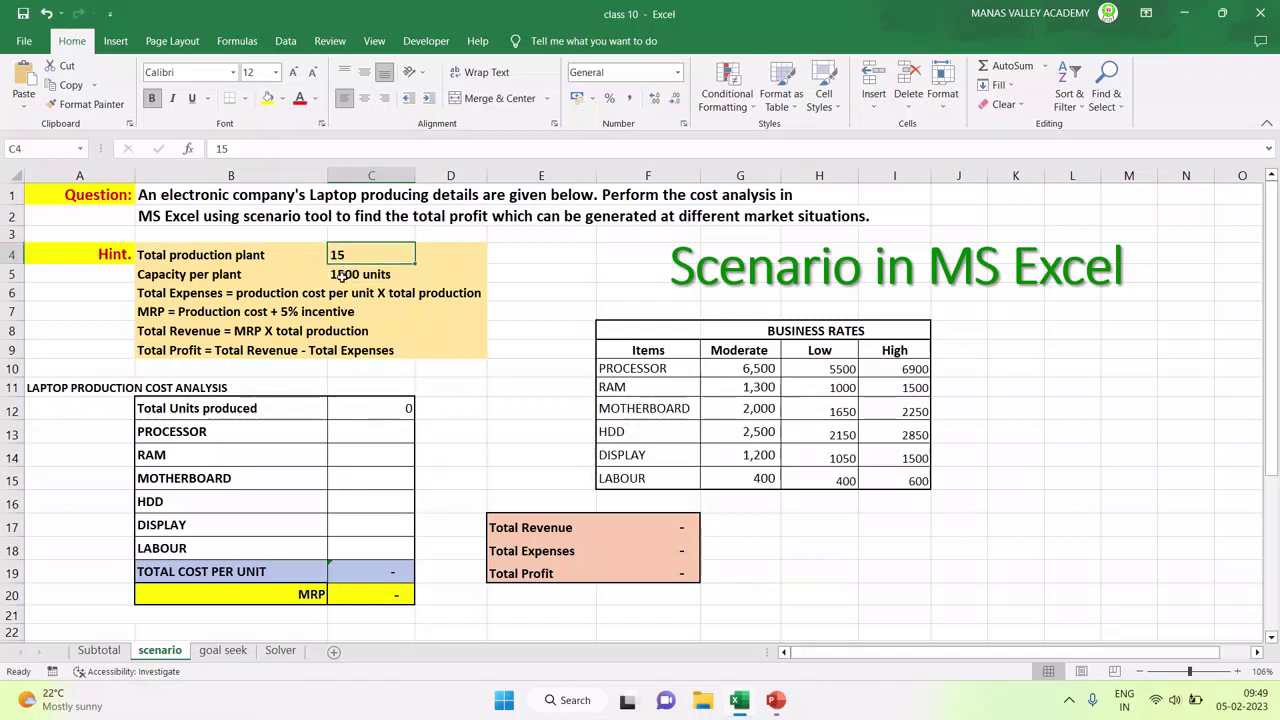
left_click(346, 276)
left_click(372, 409)
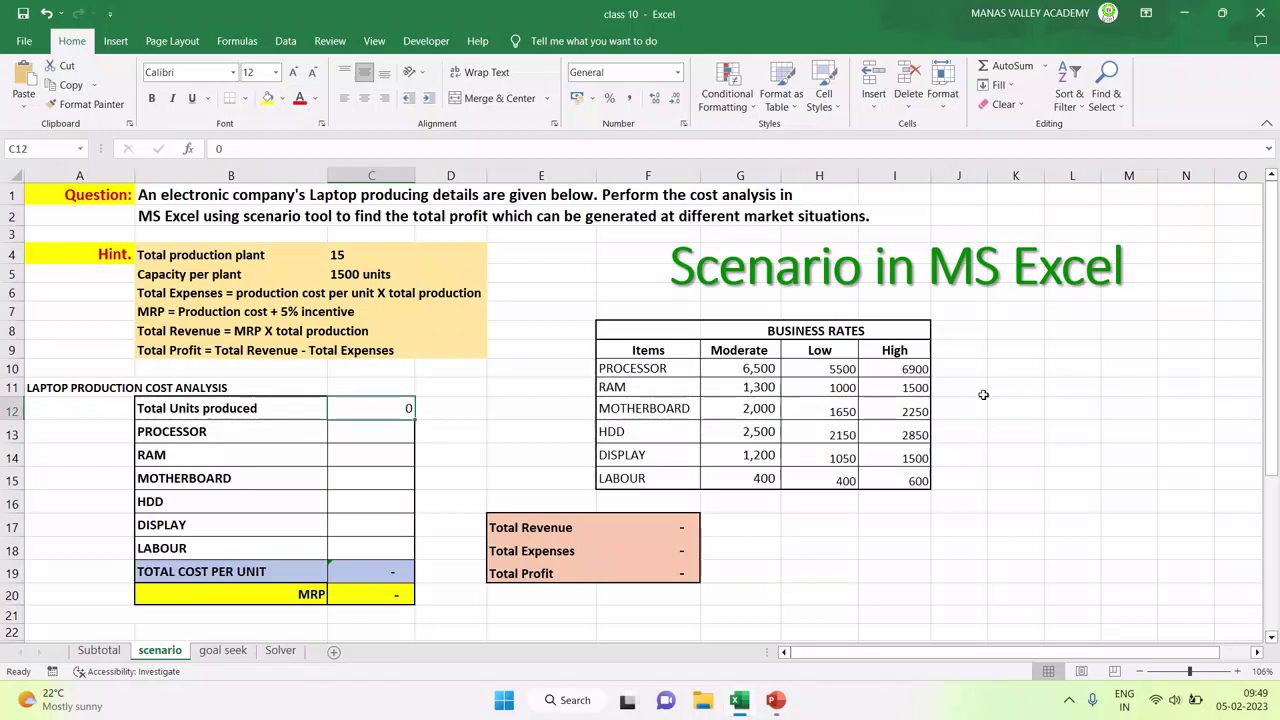
type("=")
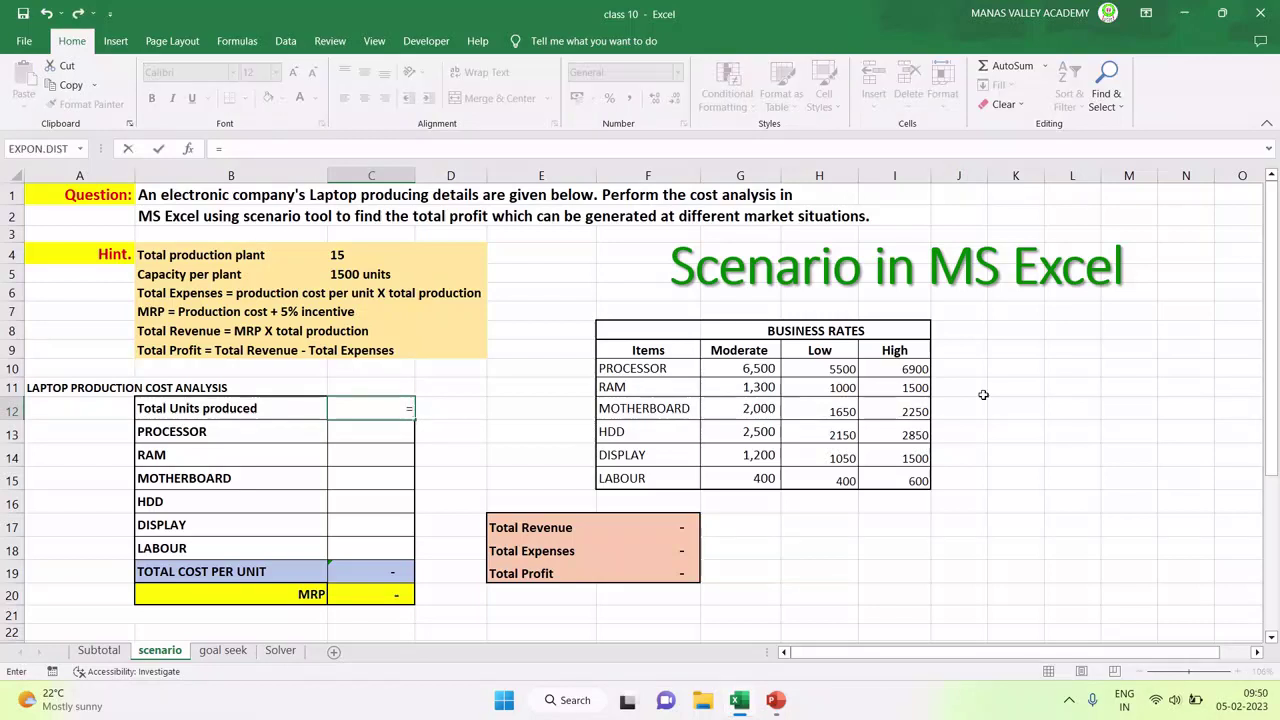
type("15*1500")
key("Return")
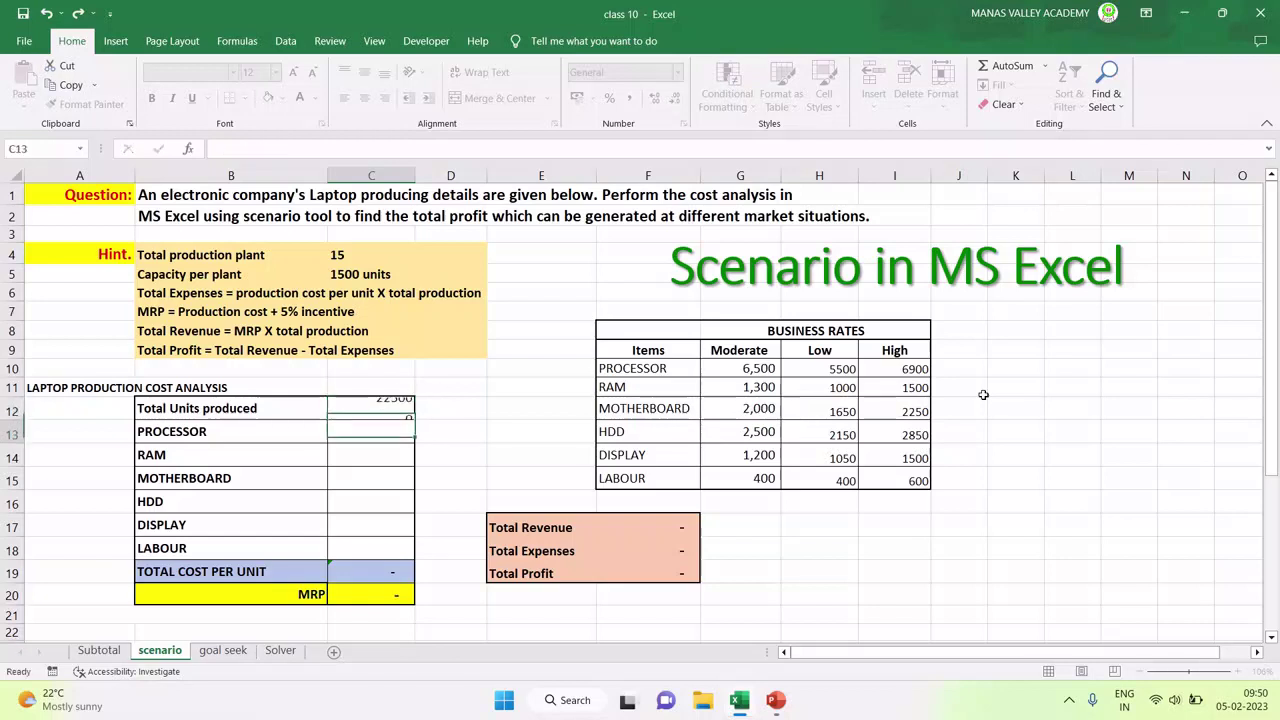
key("Up")
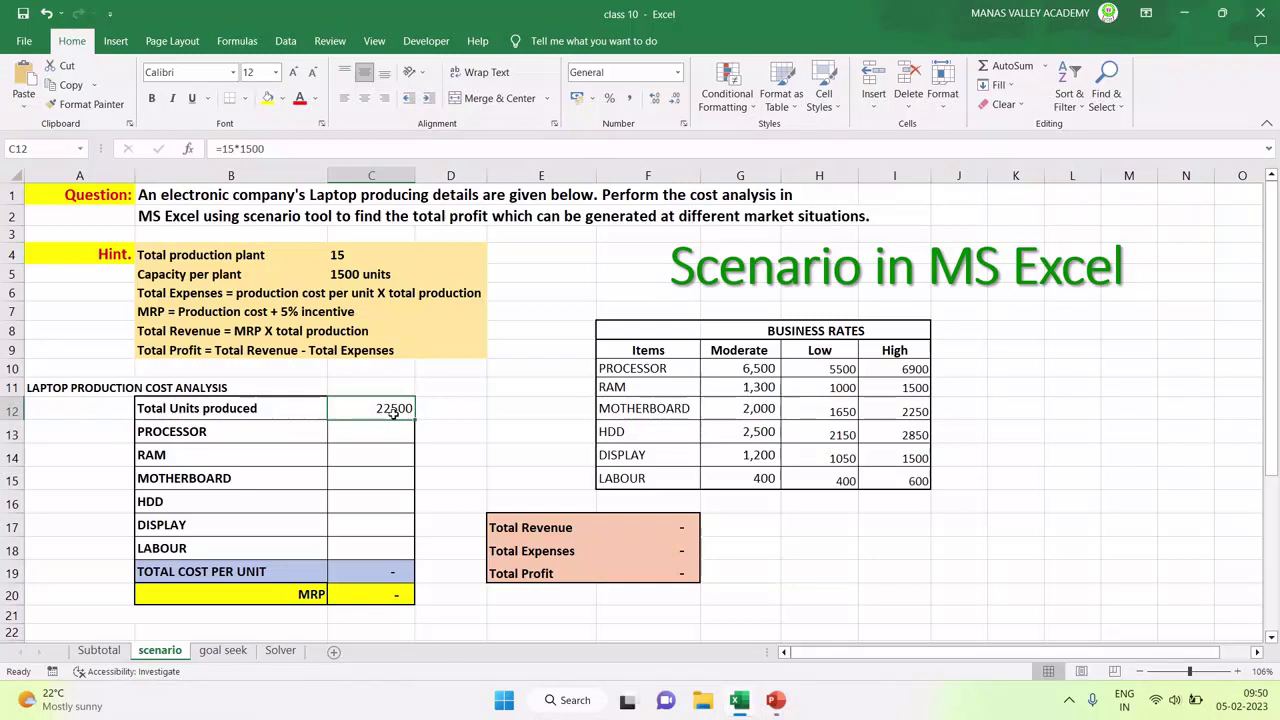
left_click_drag(300, 412, 365, 404)
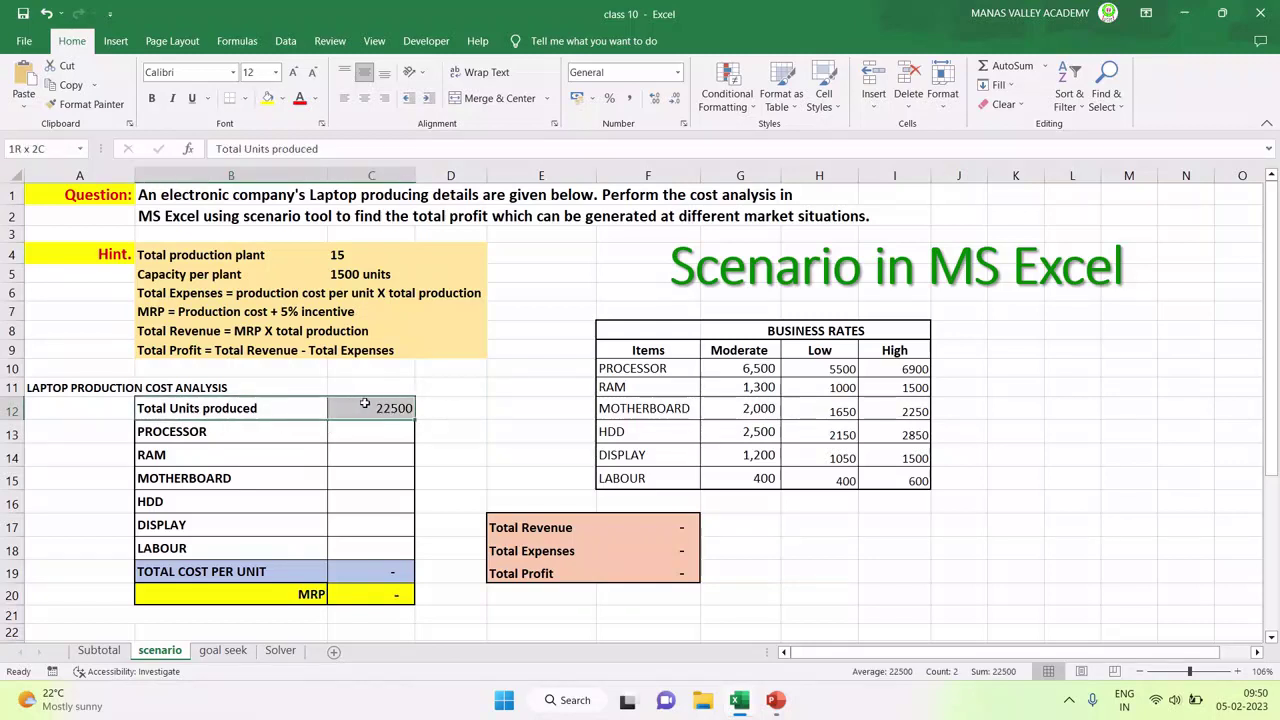
Examine the empty item cost cells from PROCESSOR to LABOUR and the TOTAL COST PER UNIT cell that adds them.
left_click(363, 432)
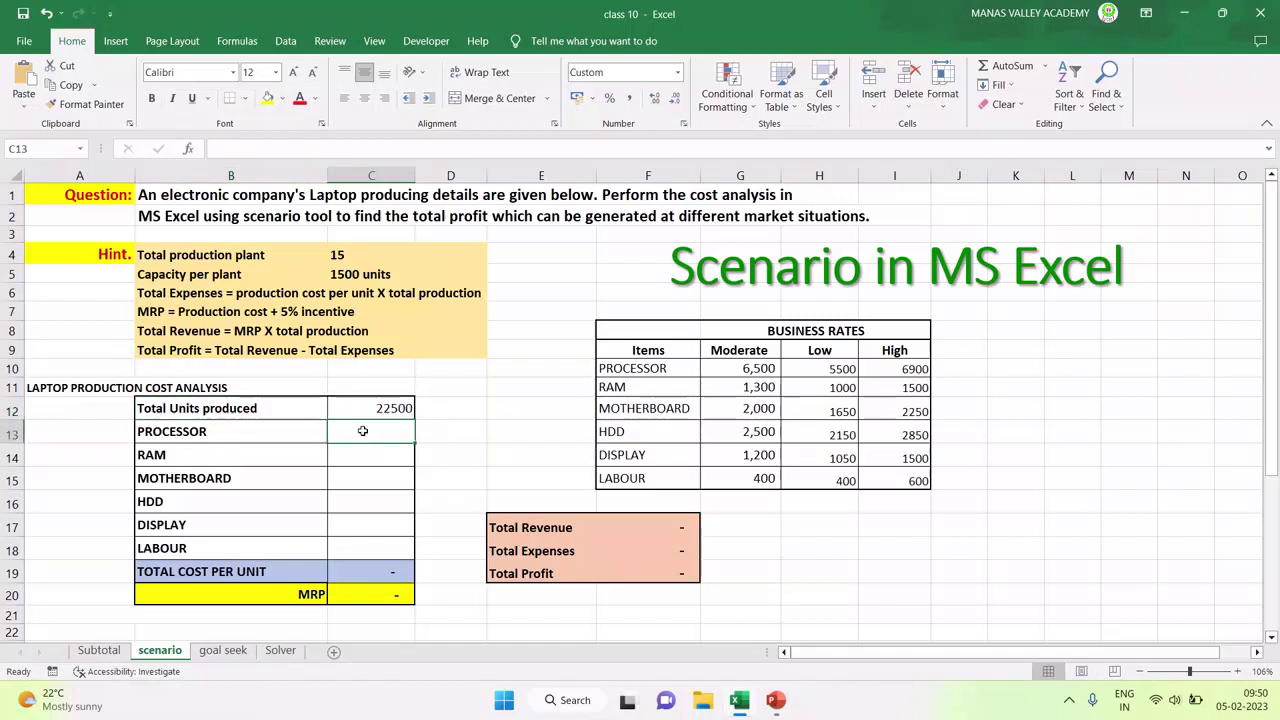
left_click_drag(363, 431, 358, 551)
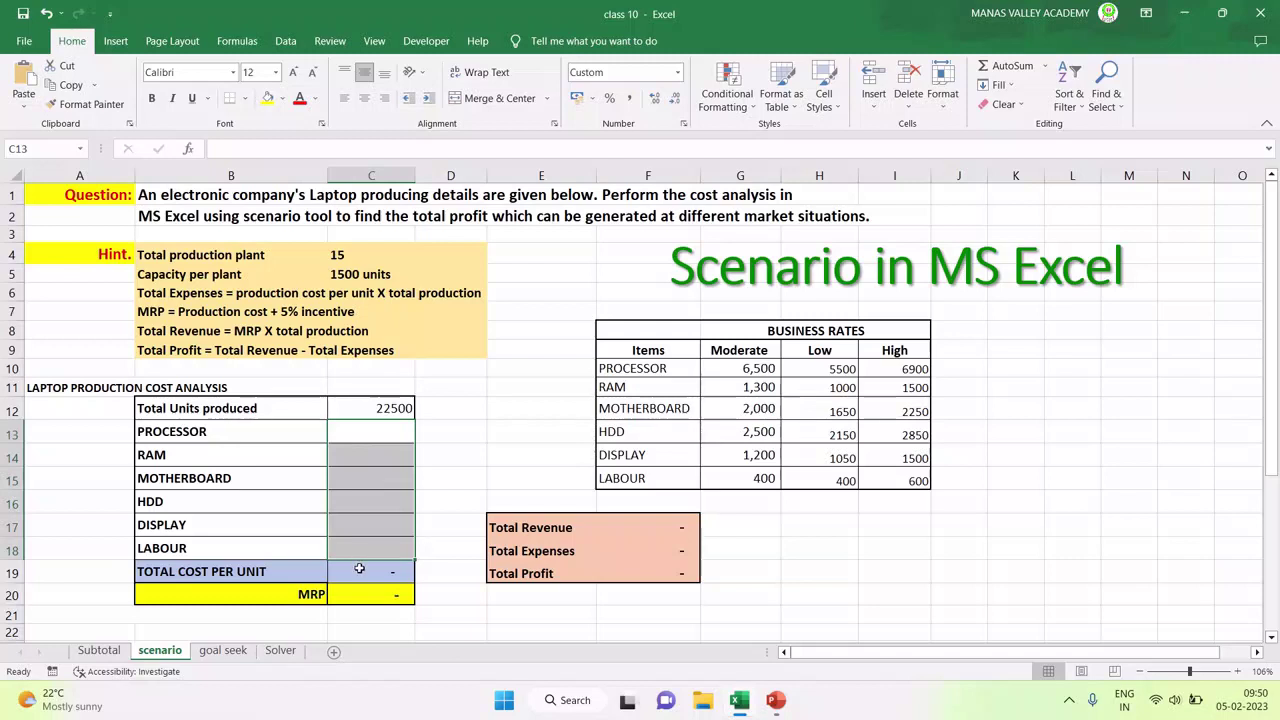
left_click(359, 568)
left_click(378, 434)
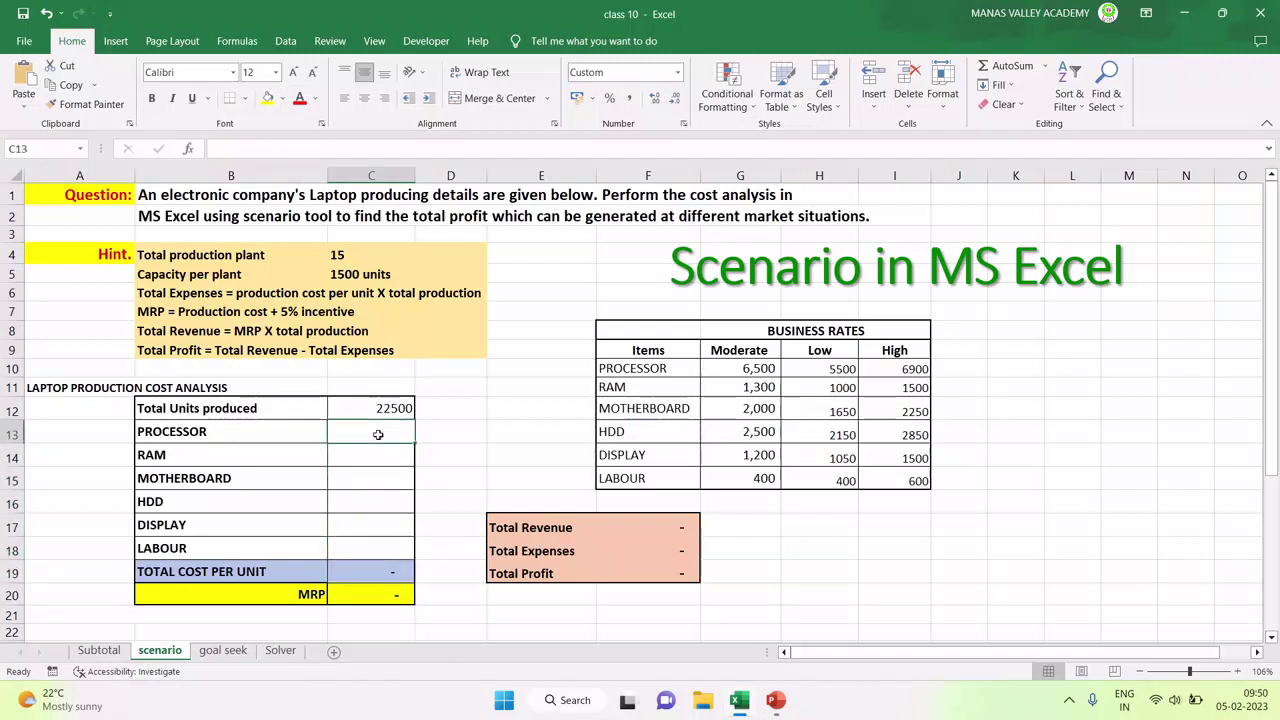
left_click(365, 574)
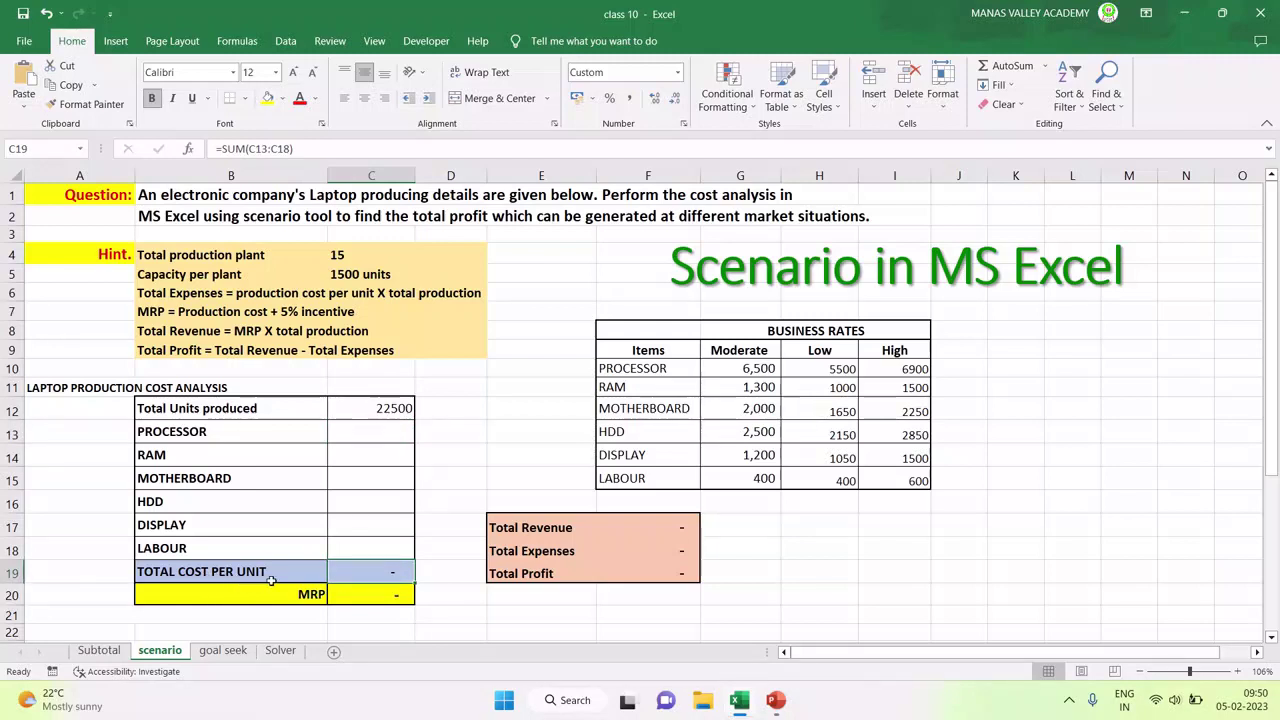
left_click(369, 431)
left_click_drag(369, 431, 366, 546)
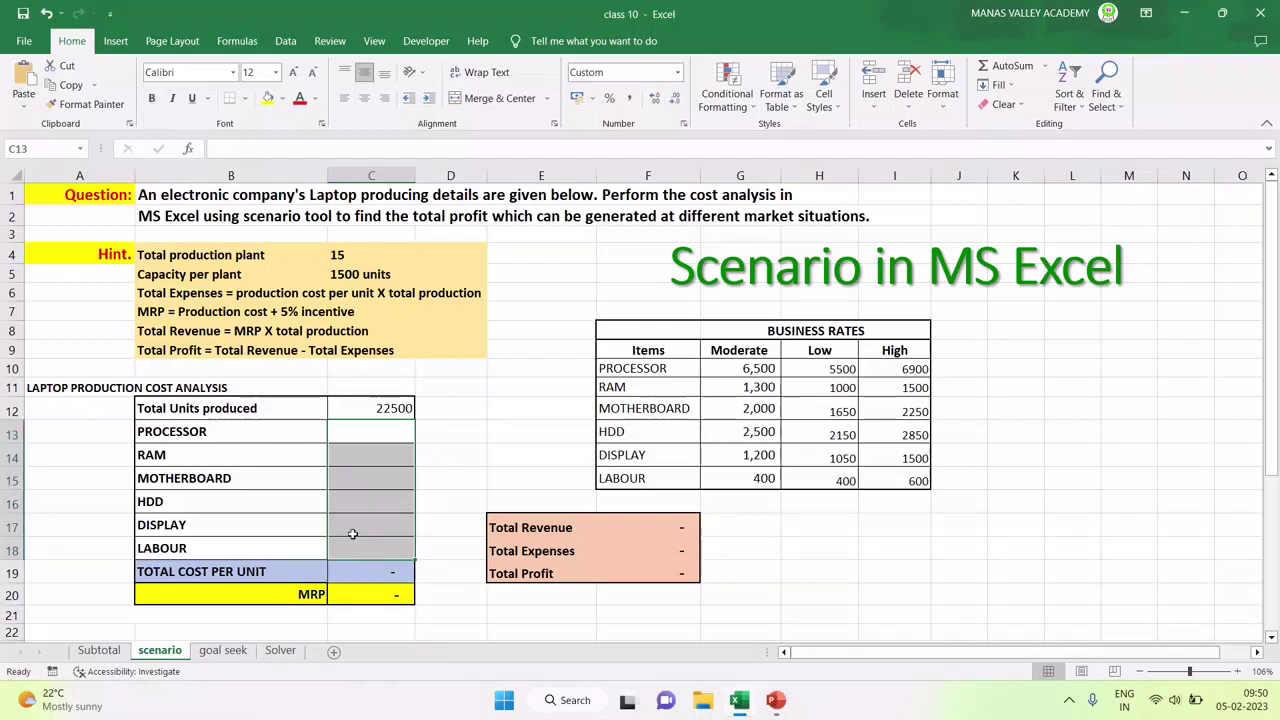
left_click(213, 431)
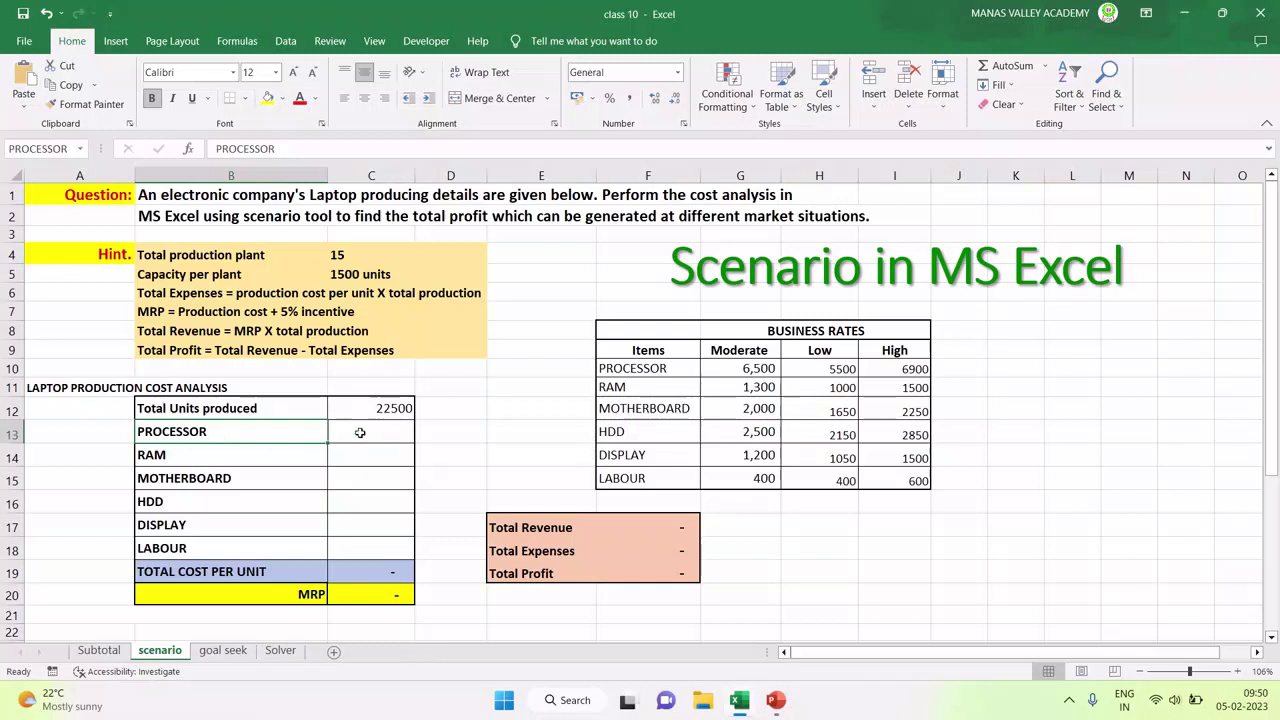
left_click(356, 432)
left_click(360, 454)
left_click(357, 479)
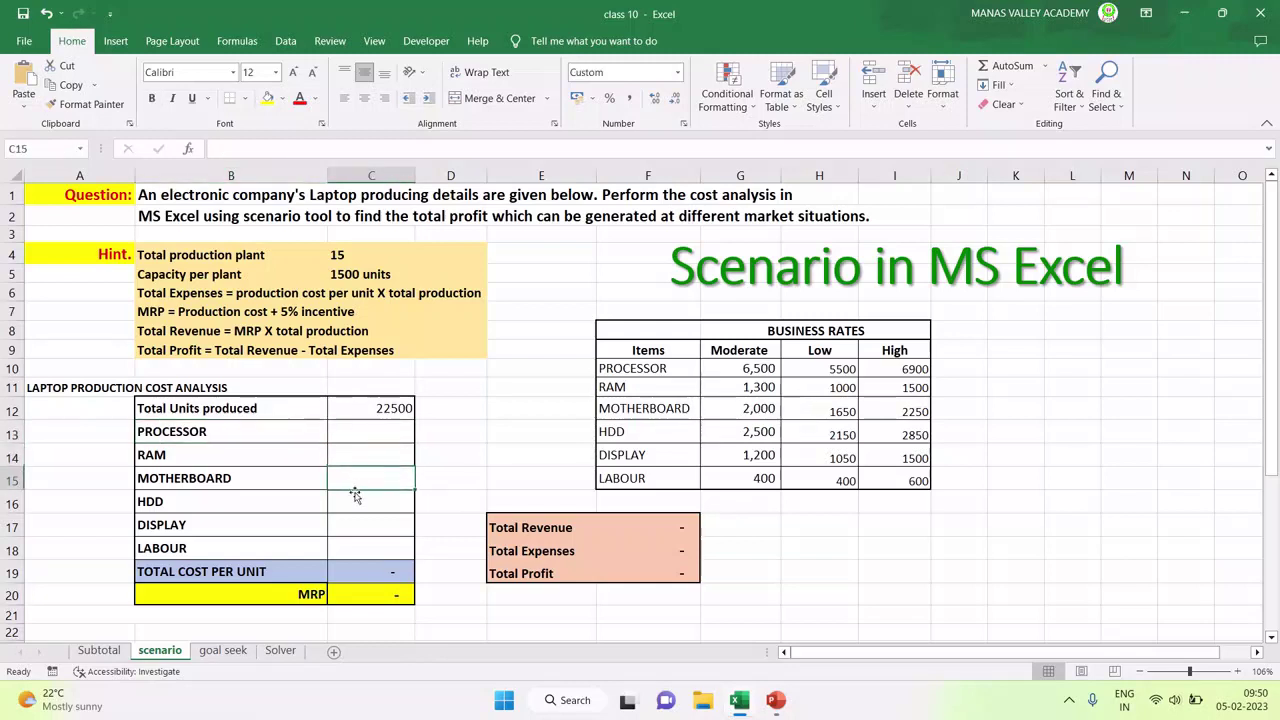
left_click(354, 501)
left_click(351, 524)
left_click(362, 547)
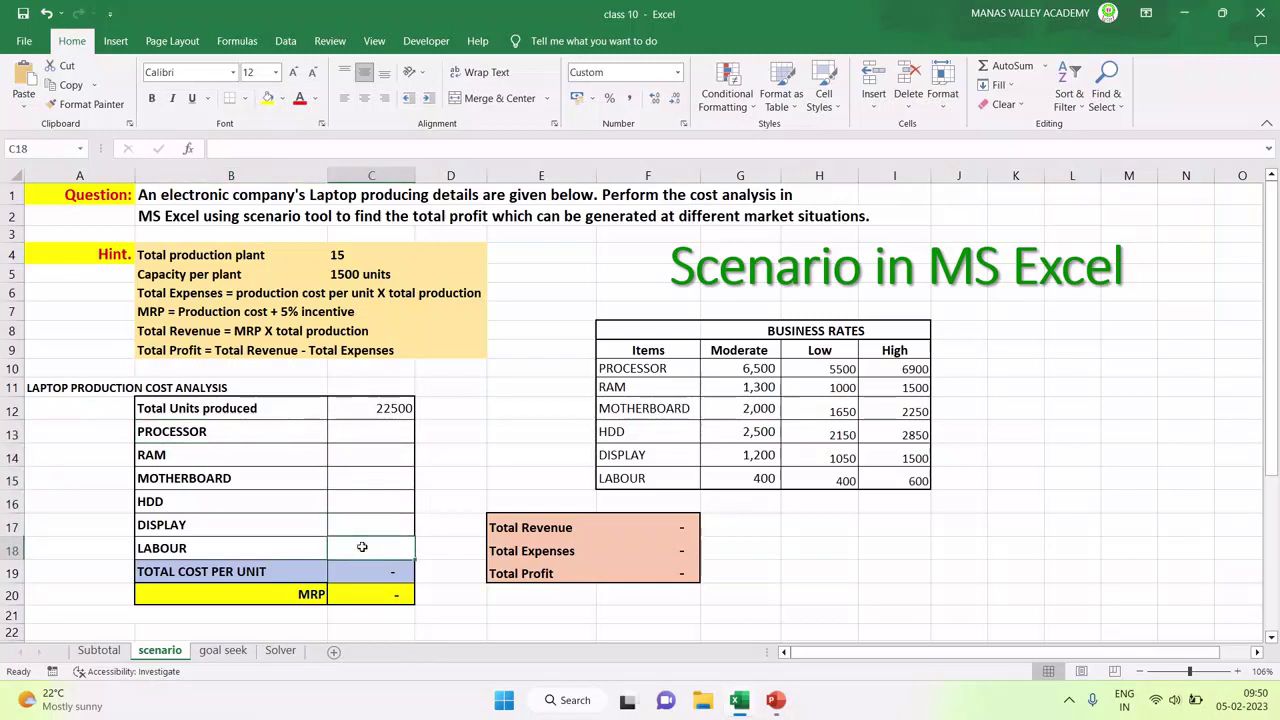
left_click_drag(364, 432, 360, 538)
Enter the TOTAL COST PER UNIT formula =SUM(C13:C18) in C19 to add the costs from PROCESSOR to LABOUR.
left_click(362, 572)
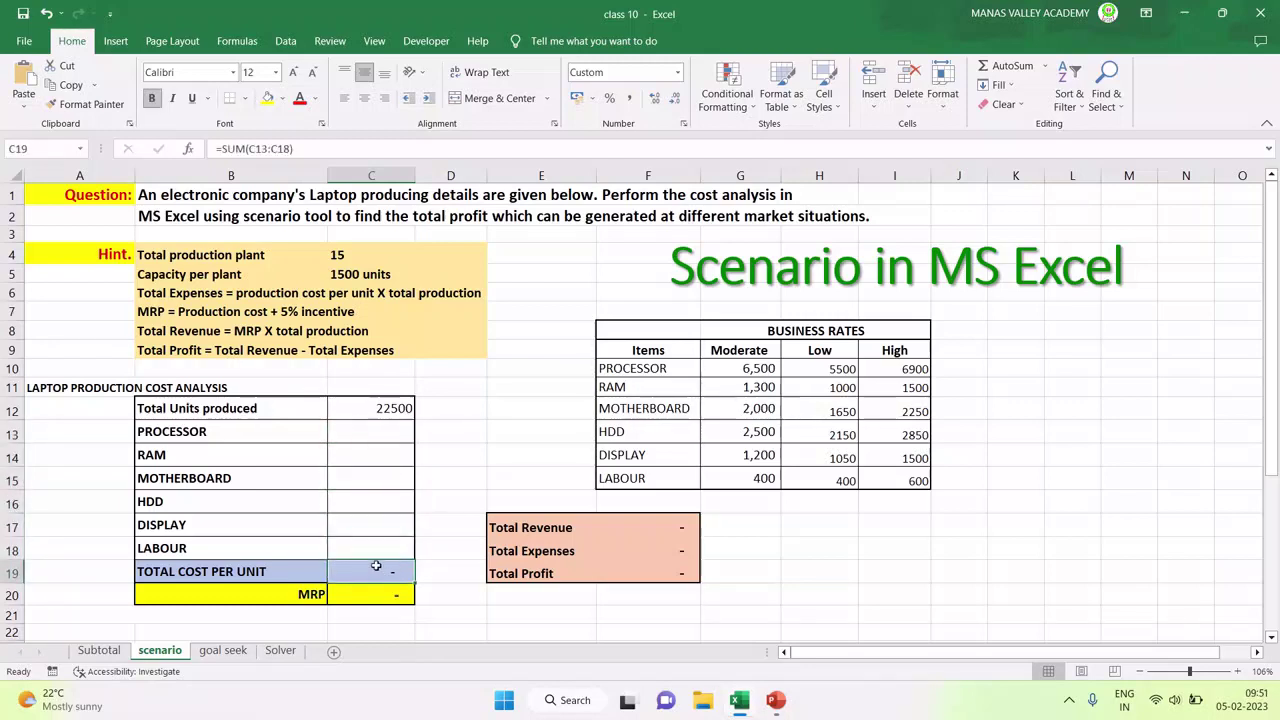
type("=")
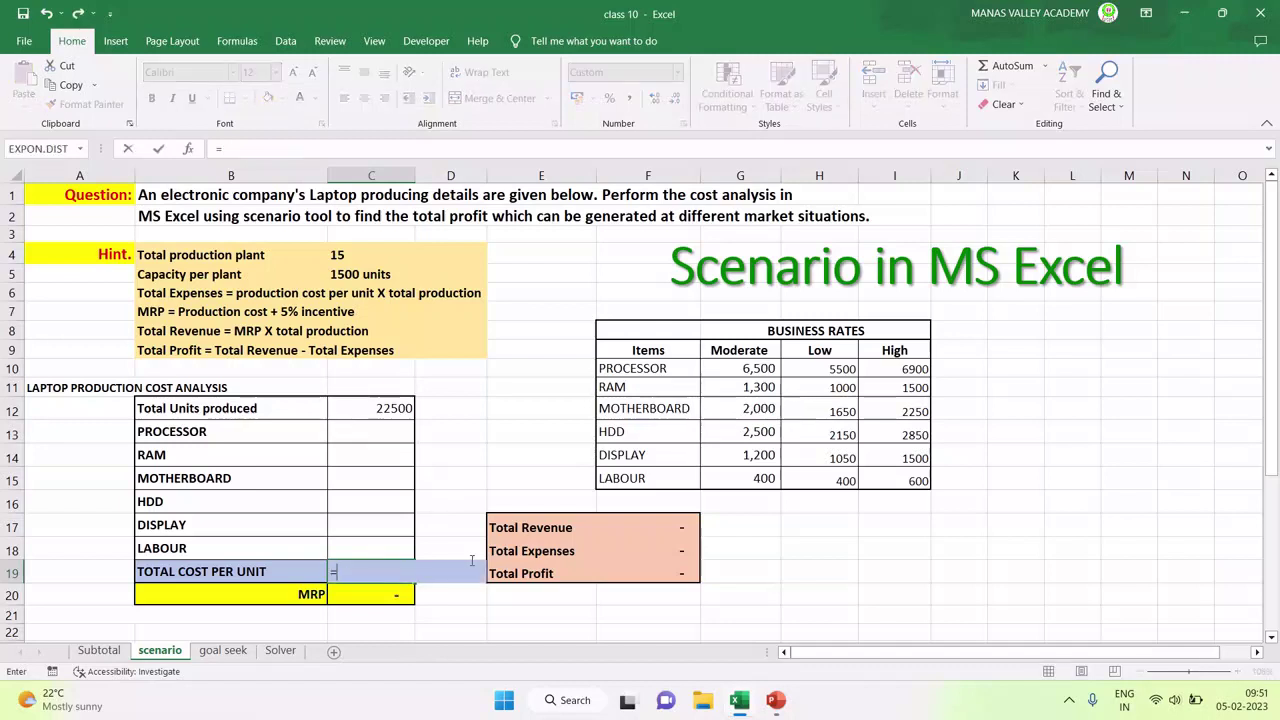
type("sum")
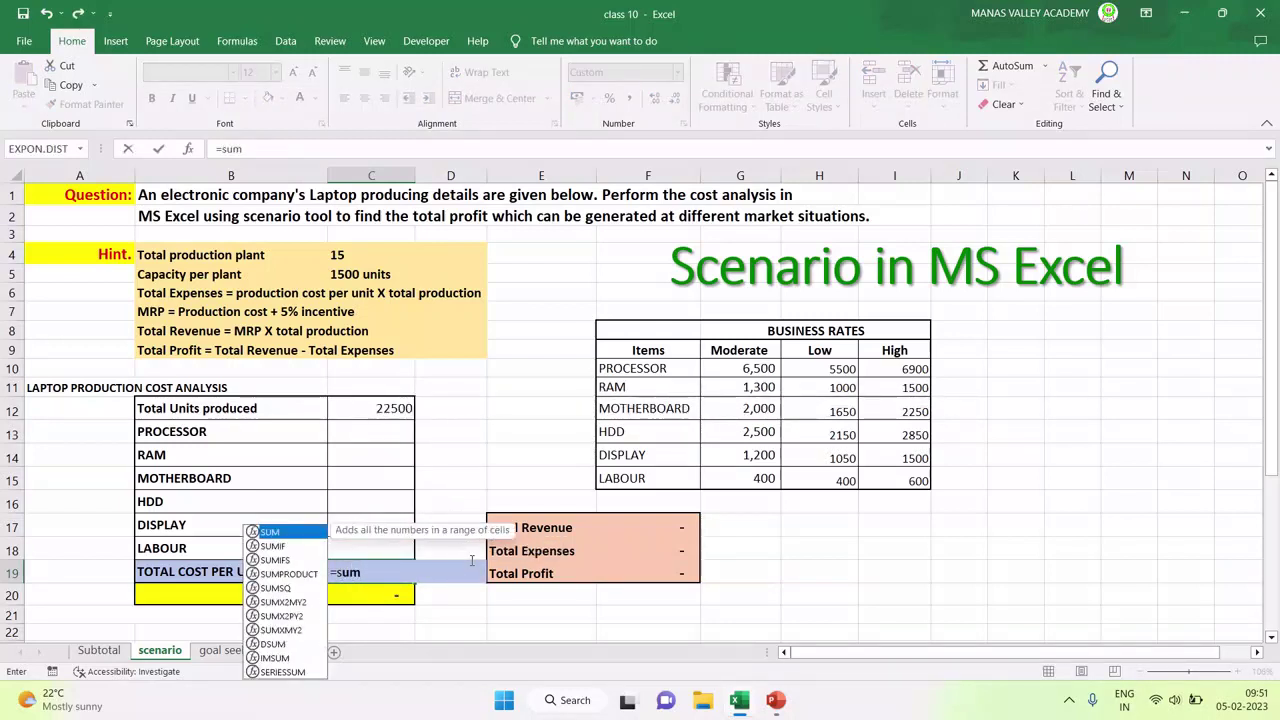
type("(")
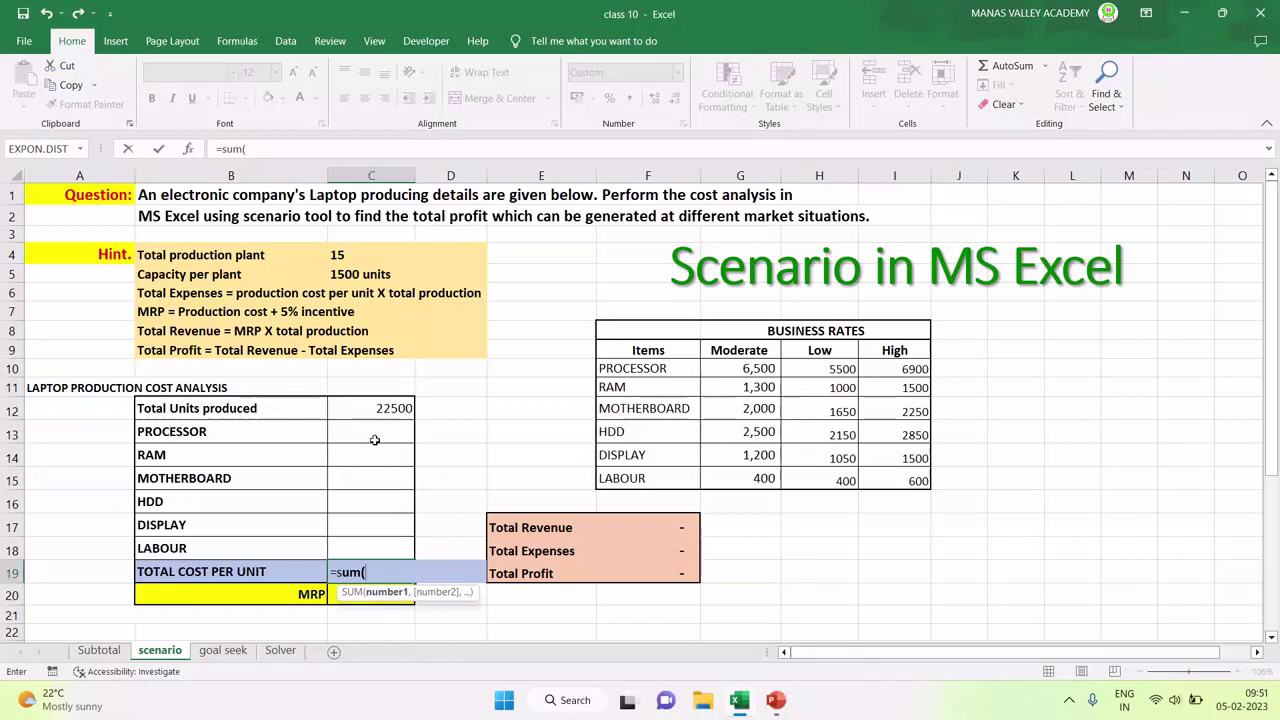
left_click_drag(372, 434, 355, 550)
type(")")
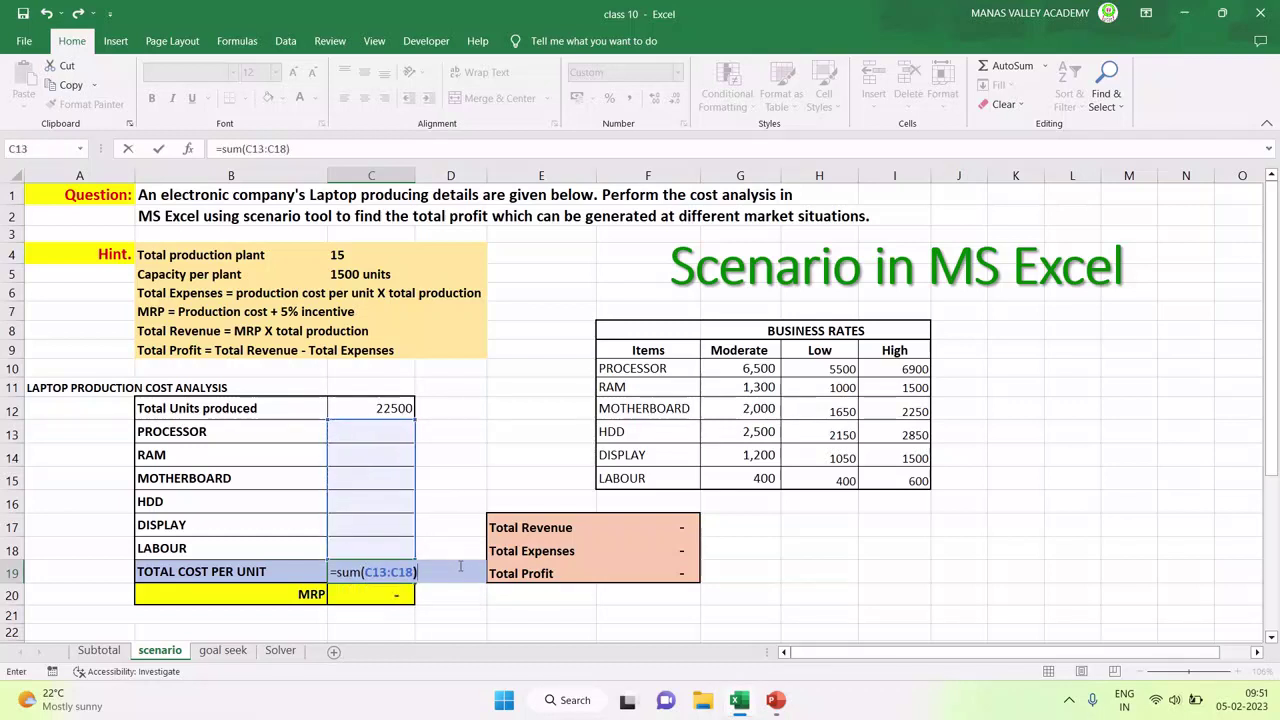
key("Return")
left_click(387, 571)
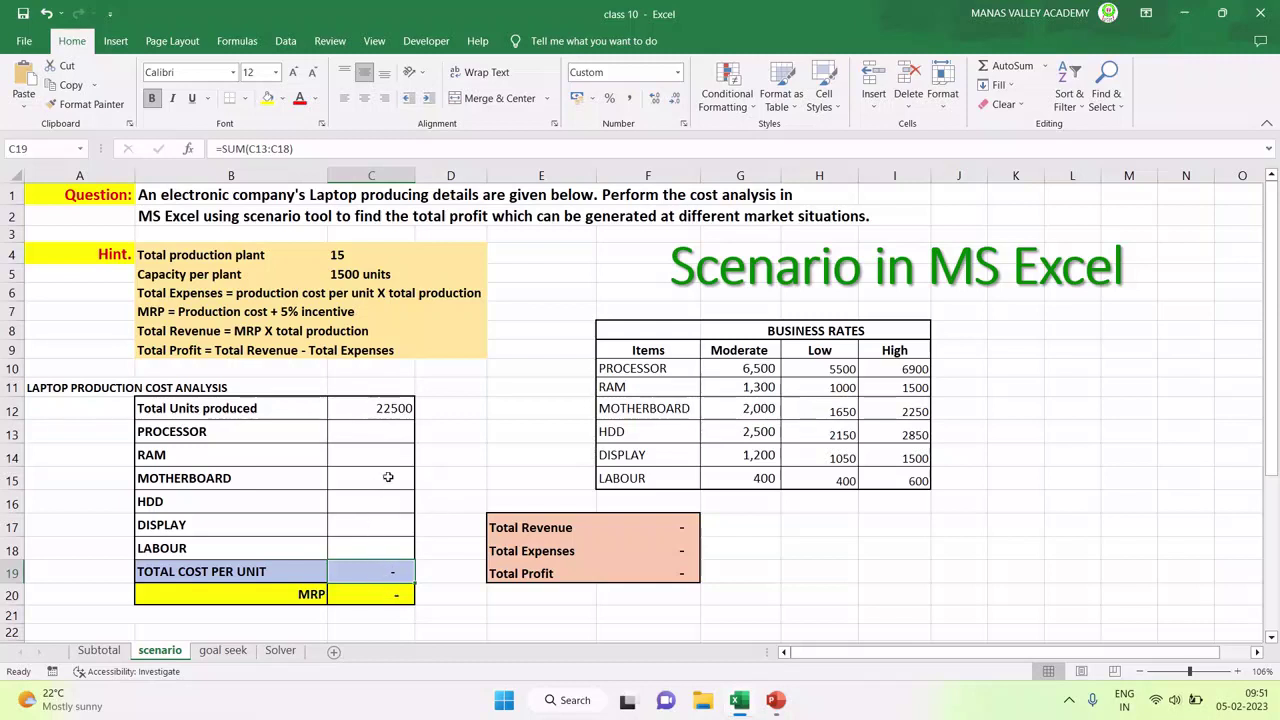
left_click_drag(383, 434, 371, 548)
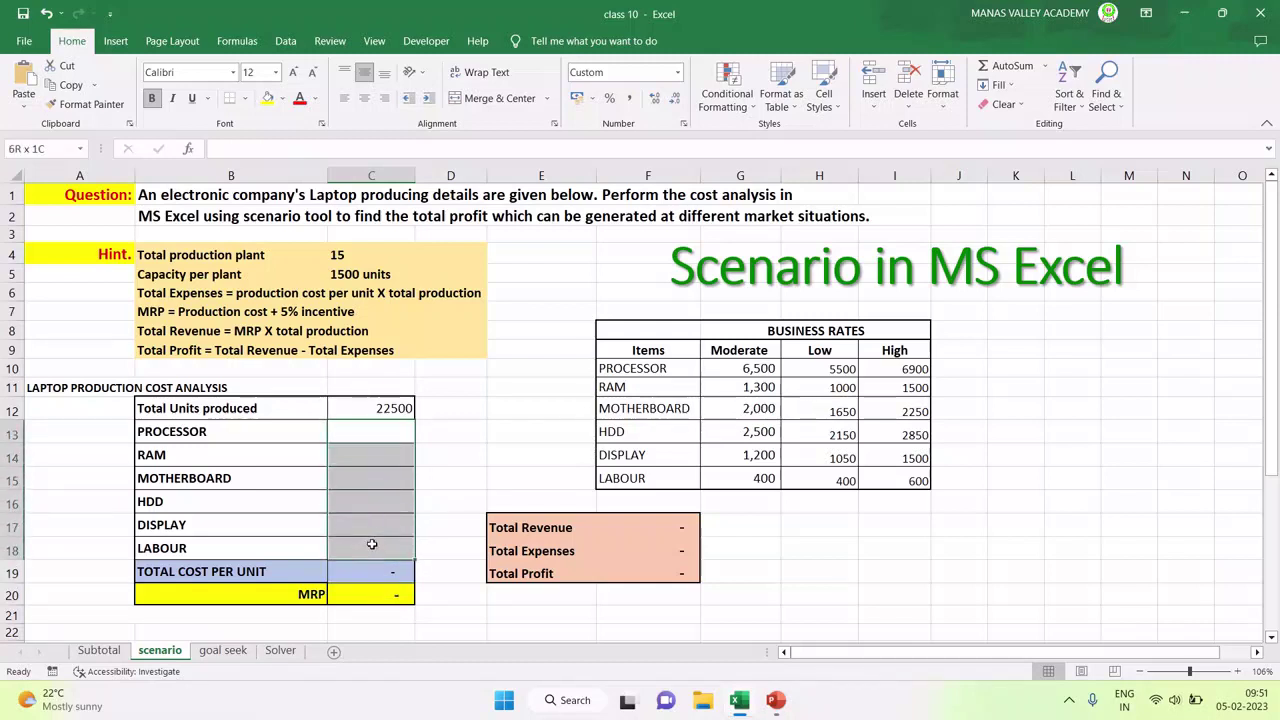
left_click(374, 572)
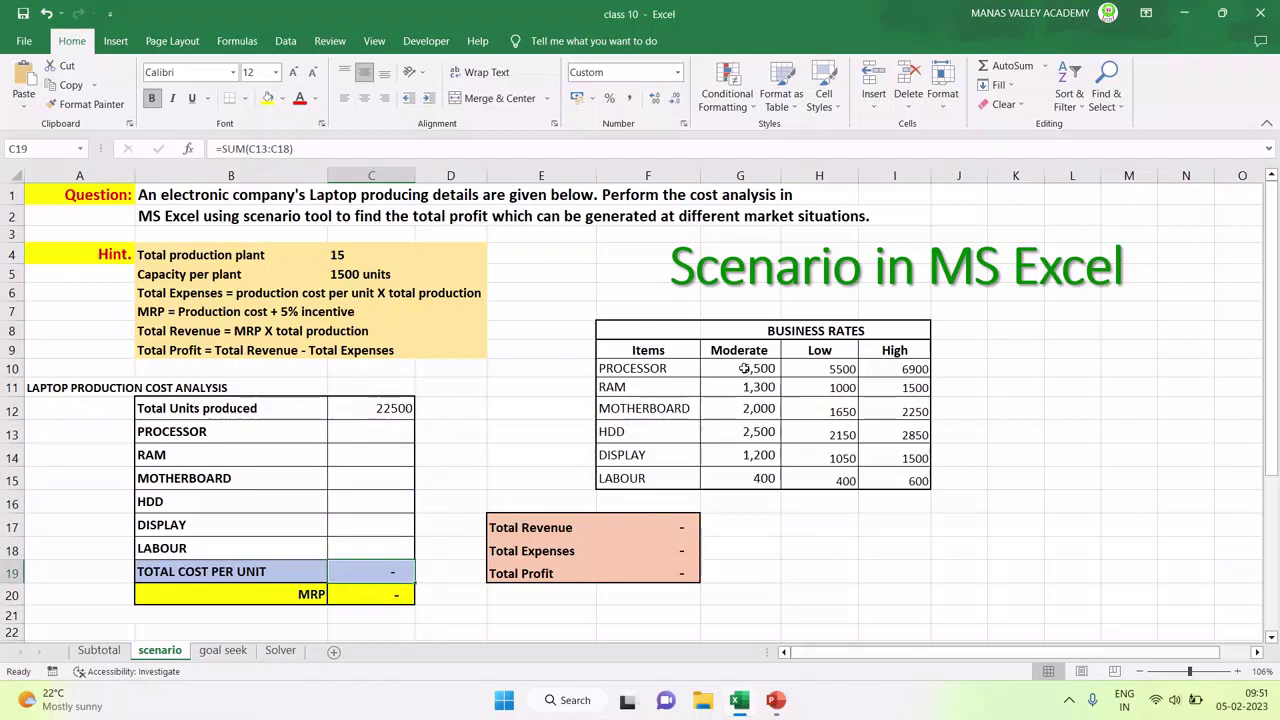
Copy the Moderate business rates in G10:G15 into the cost analysis table's item cells, starting at C13.
left_click_drag(744, 368, 746, 478)
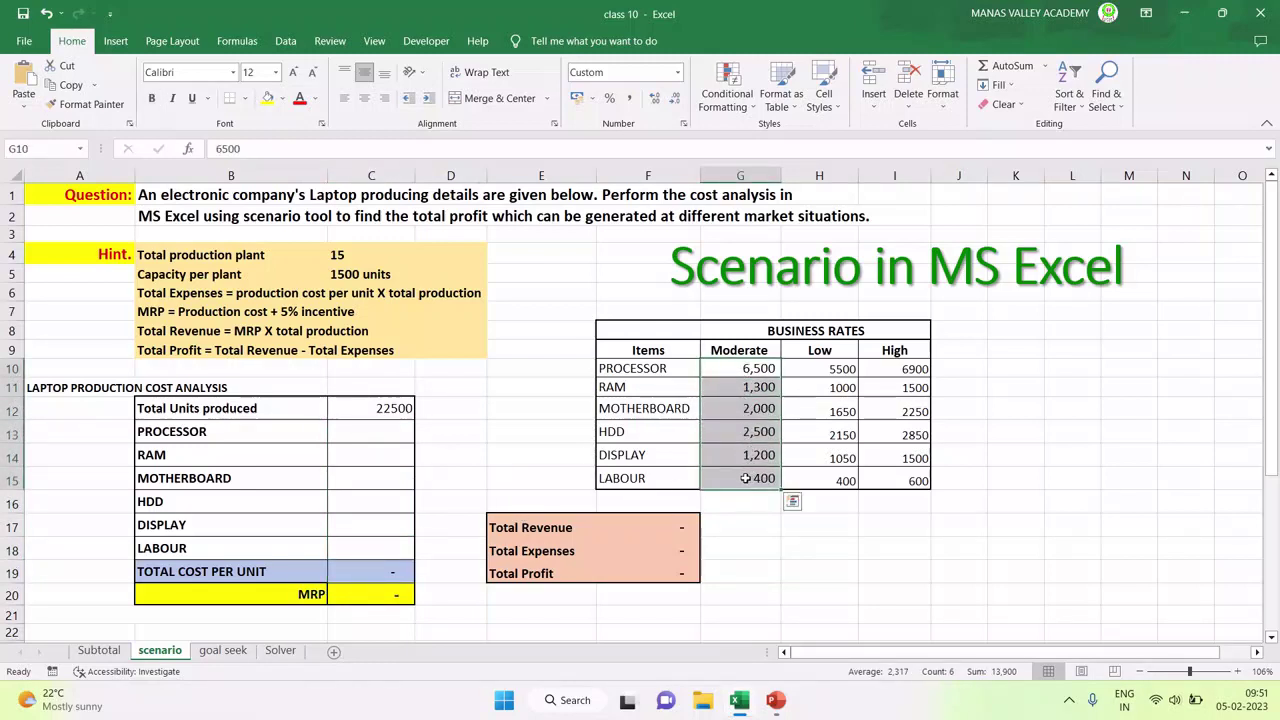
key("ctrl+c")
left_click(396, 437)
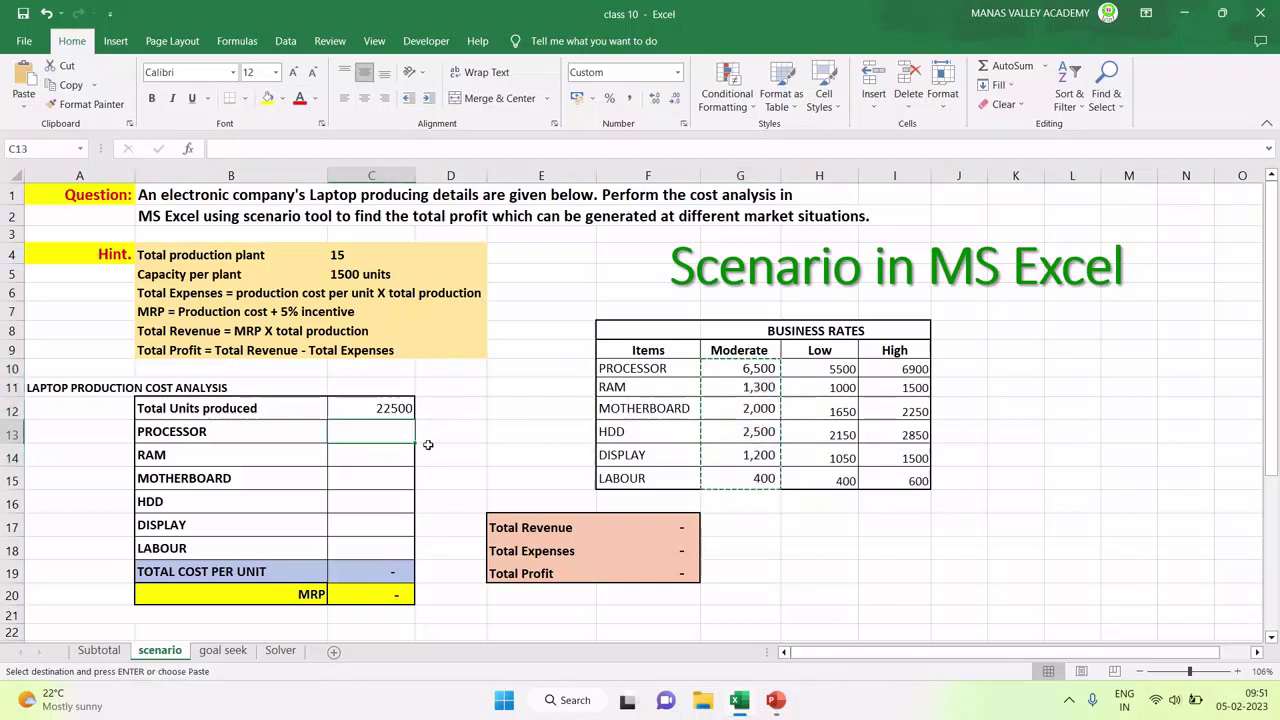
key("ctrl+v")
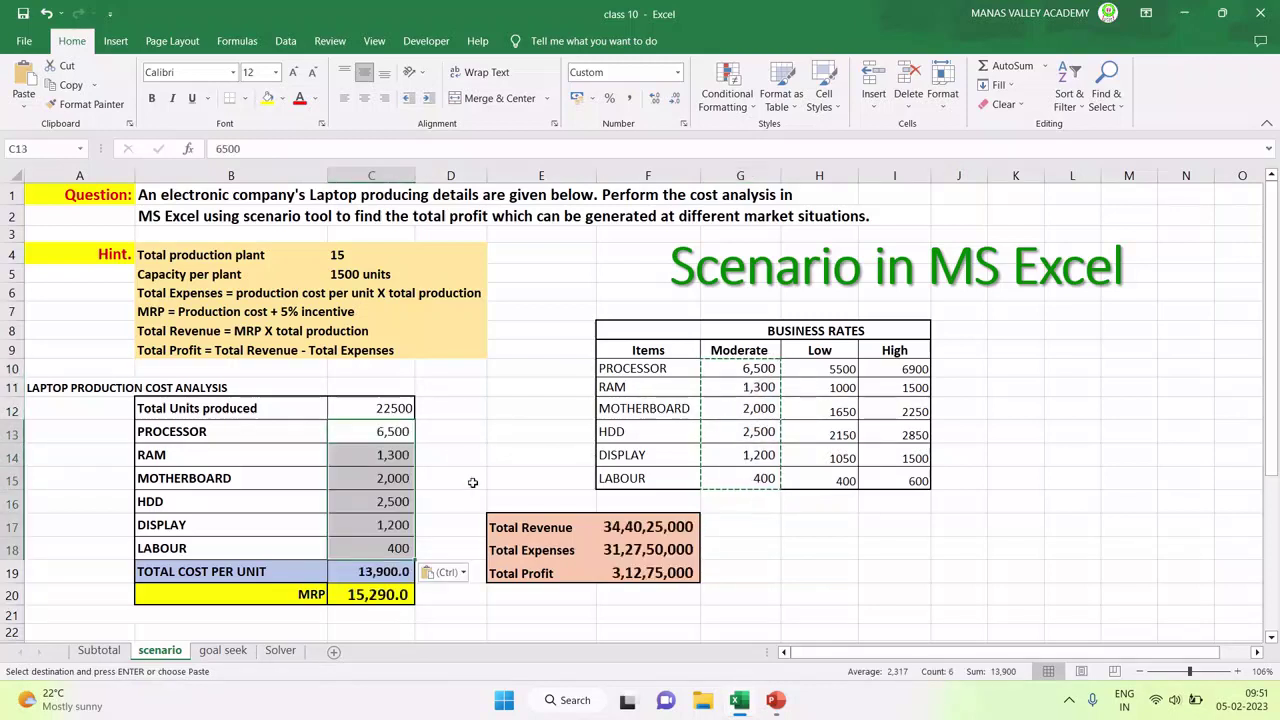
Change the MRP formula in C20 to =C19+(C19*5%) to match the 5% incentive in the hint.
left_click(369, 578)
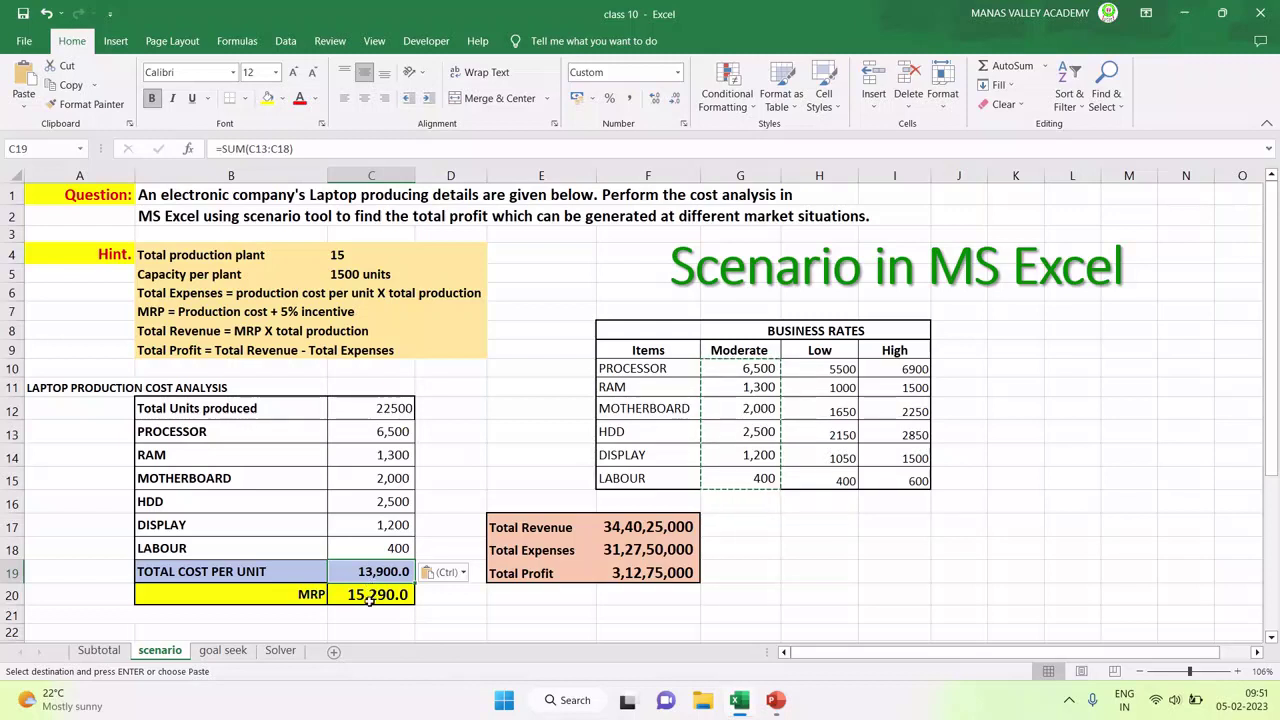
left_click(369, 597)
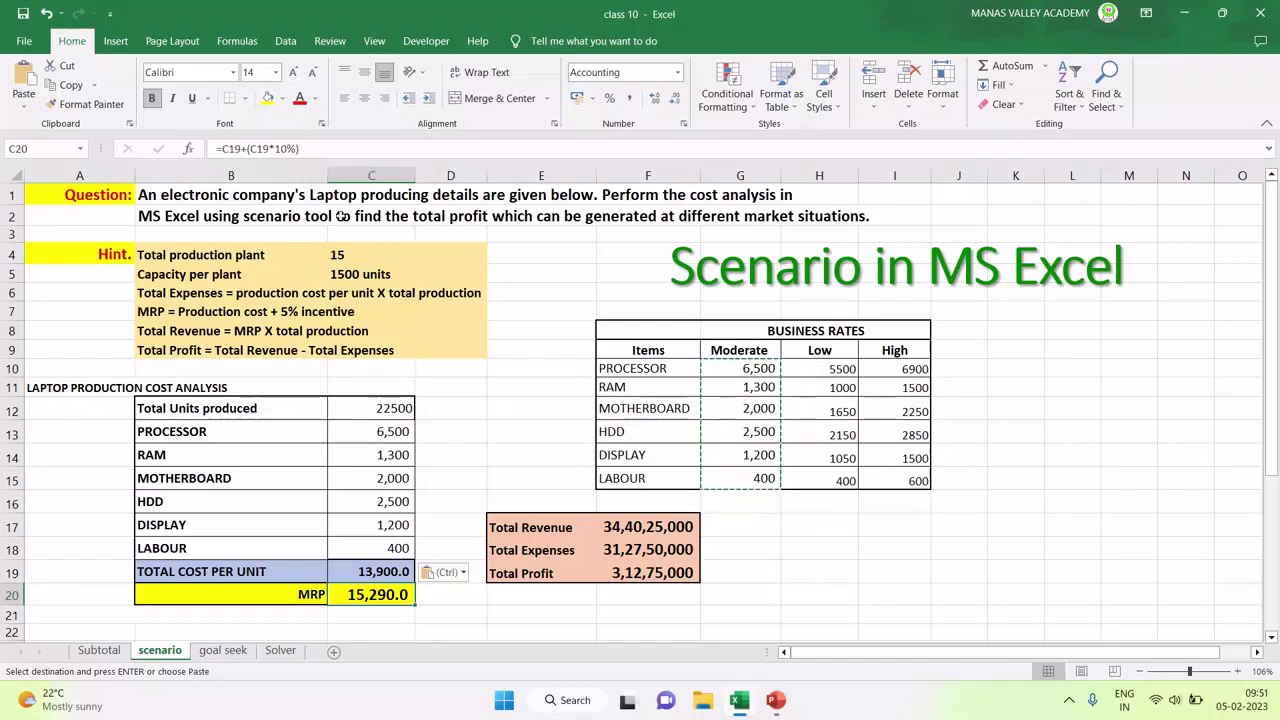
left_click(157, 313)
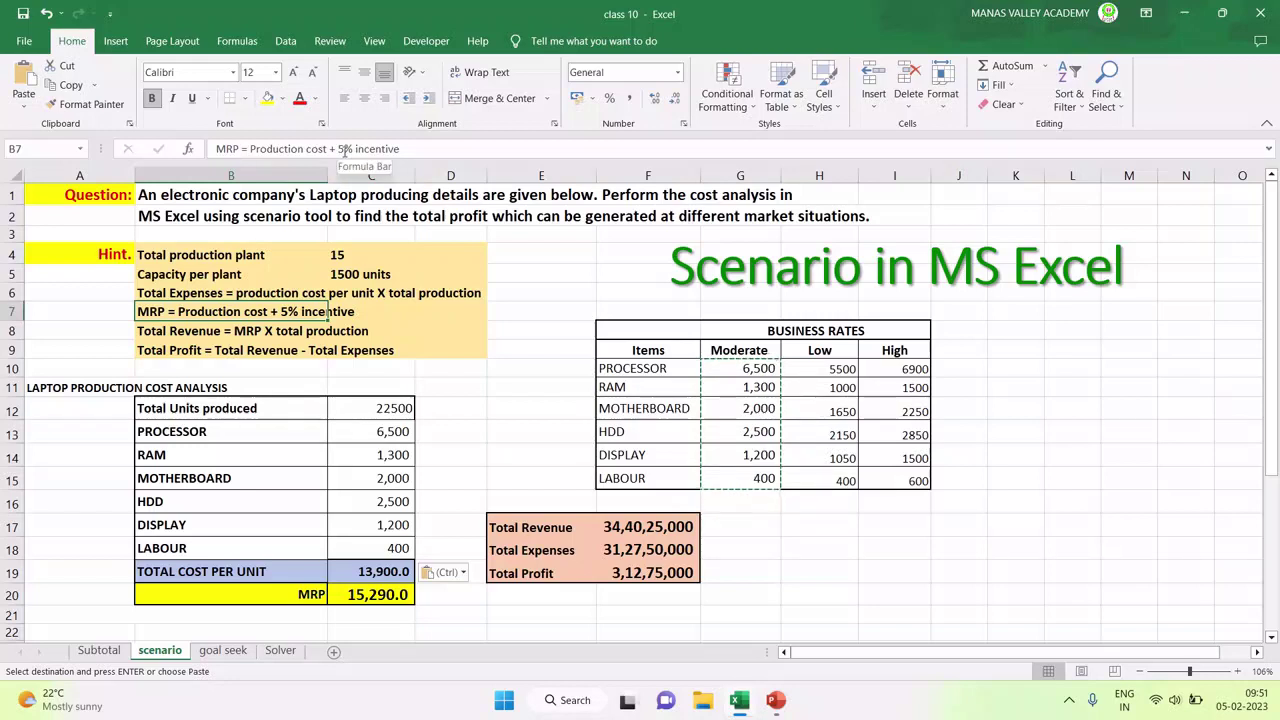
left_click(377, 612)
left_click(377, 595)
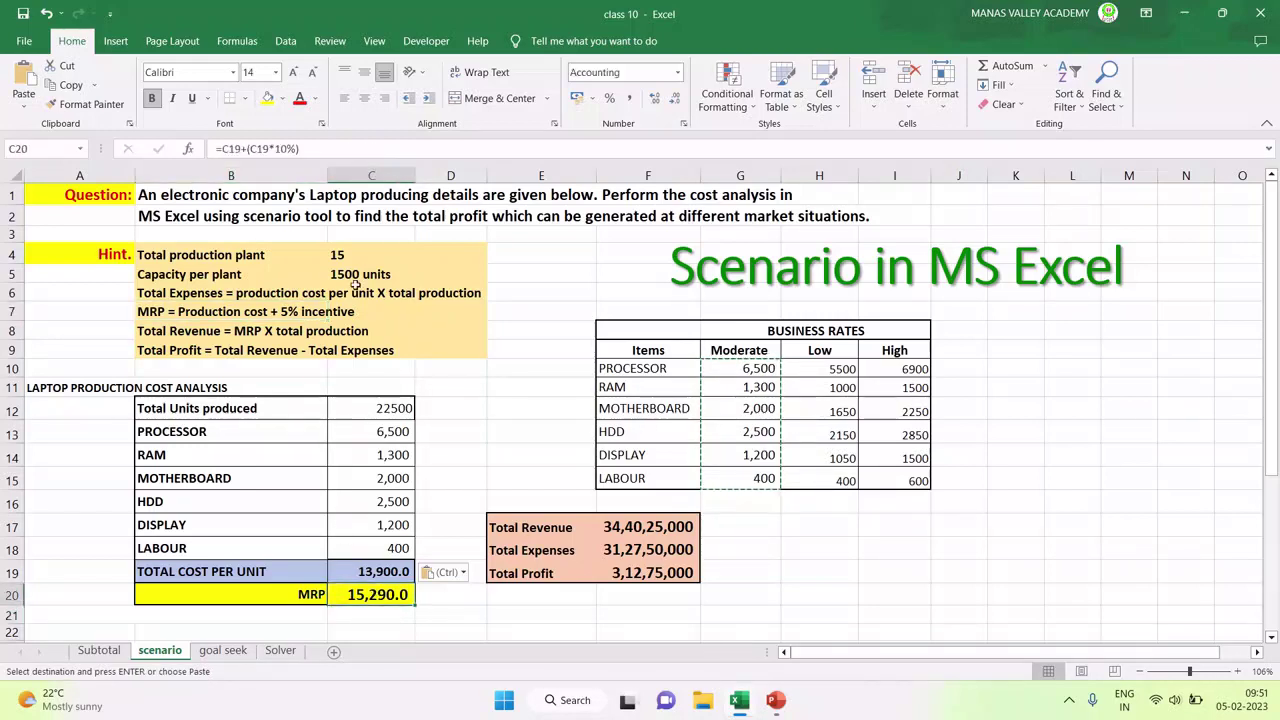
left_click(287, 148)
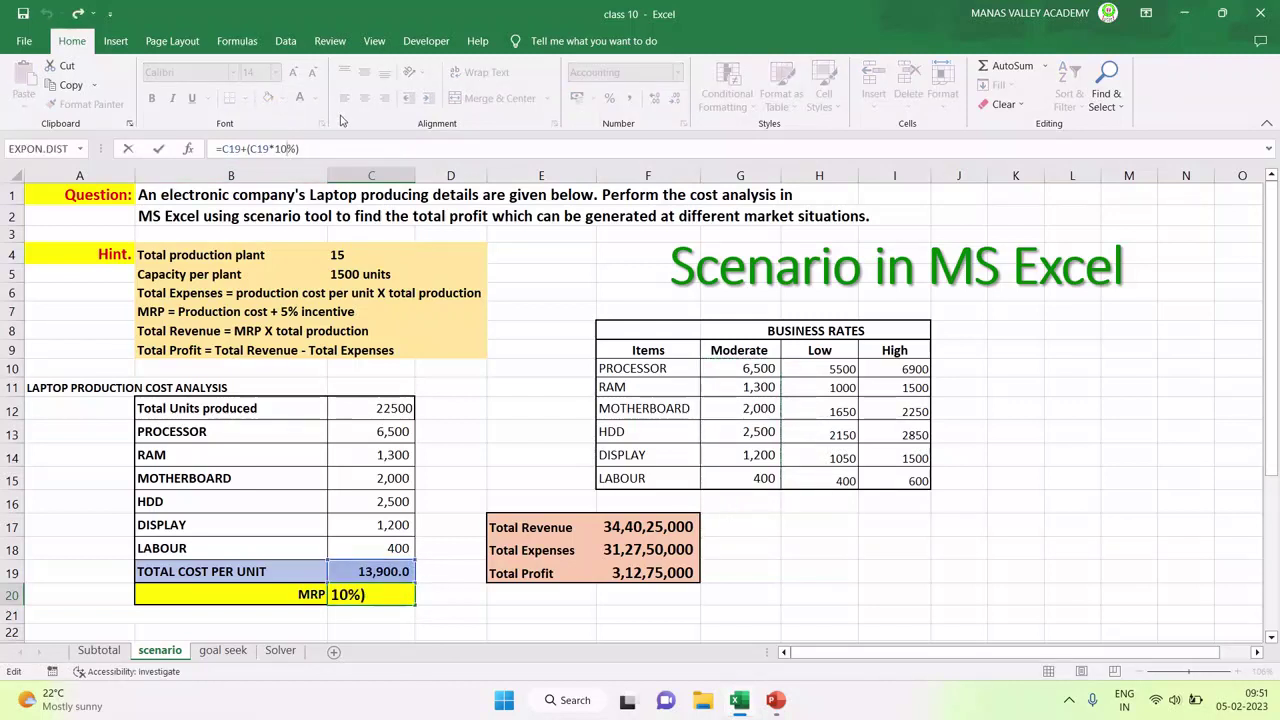
key("BackSpace")
key("BackSpace")
type("5")
key("Return")
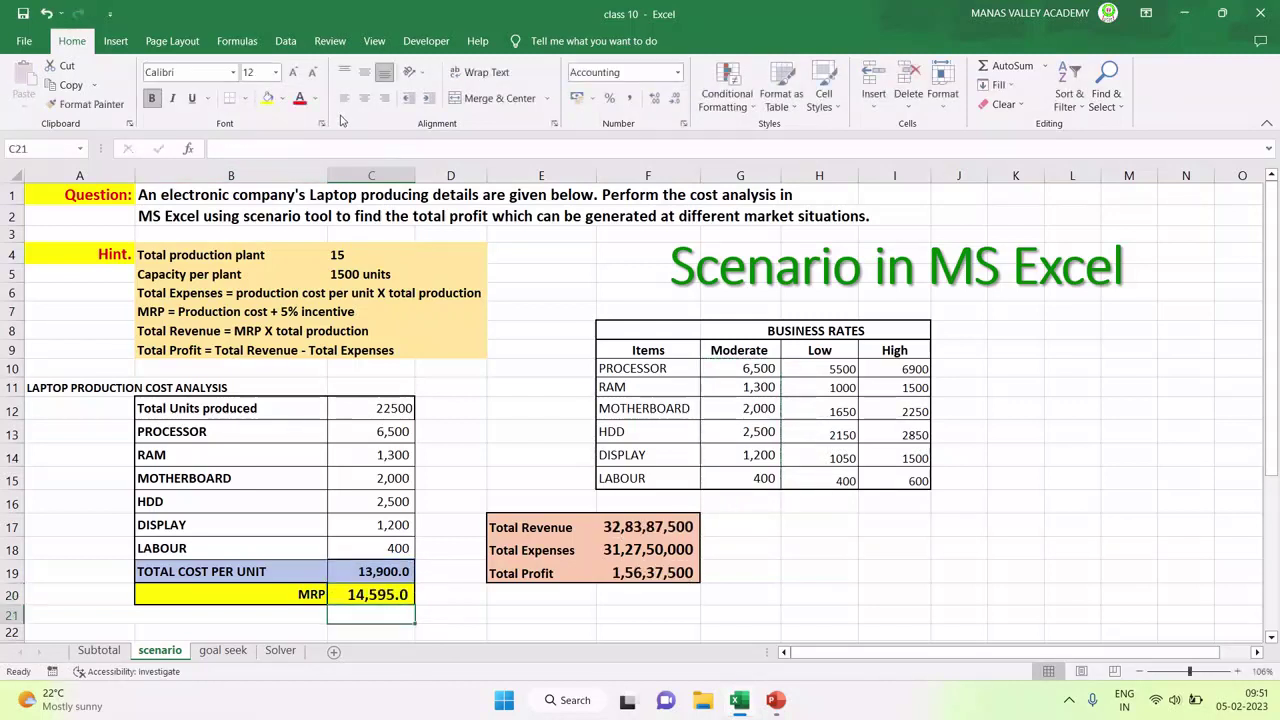
Examine the item costs from PROCESSOR to LABOUR and the TOTAL COST PER UNIT formula in C19 that adds them.
left_click(382, 603)
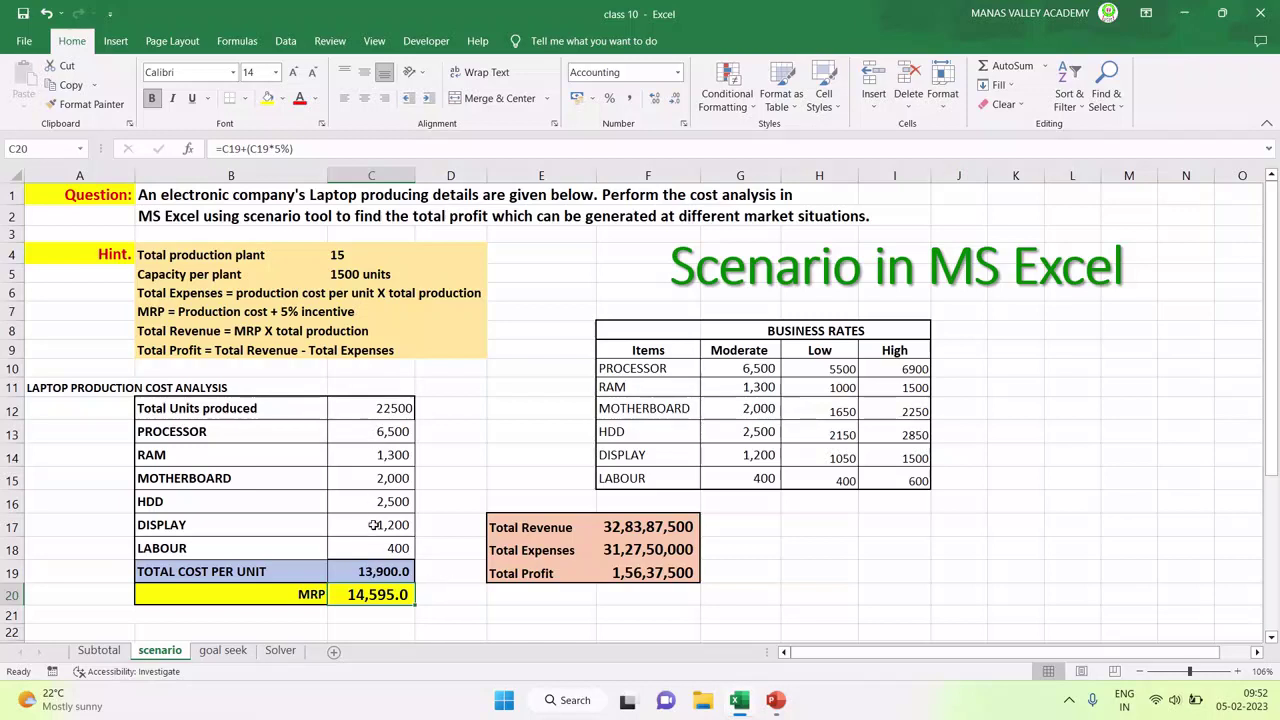
left_click(377, 572)
left_click(285, 573)
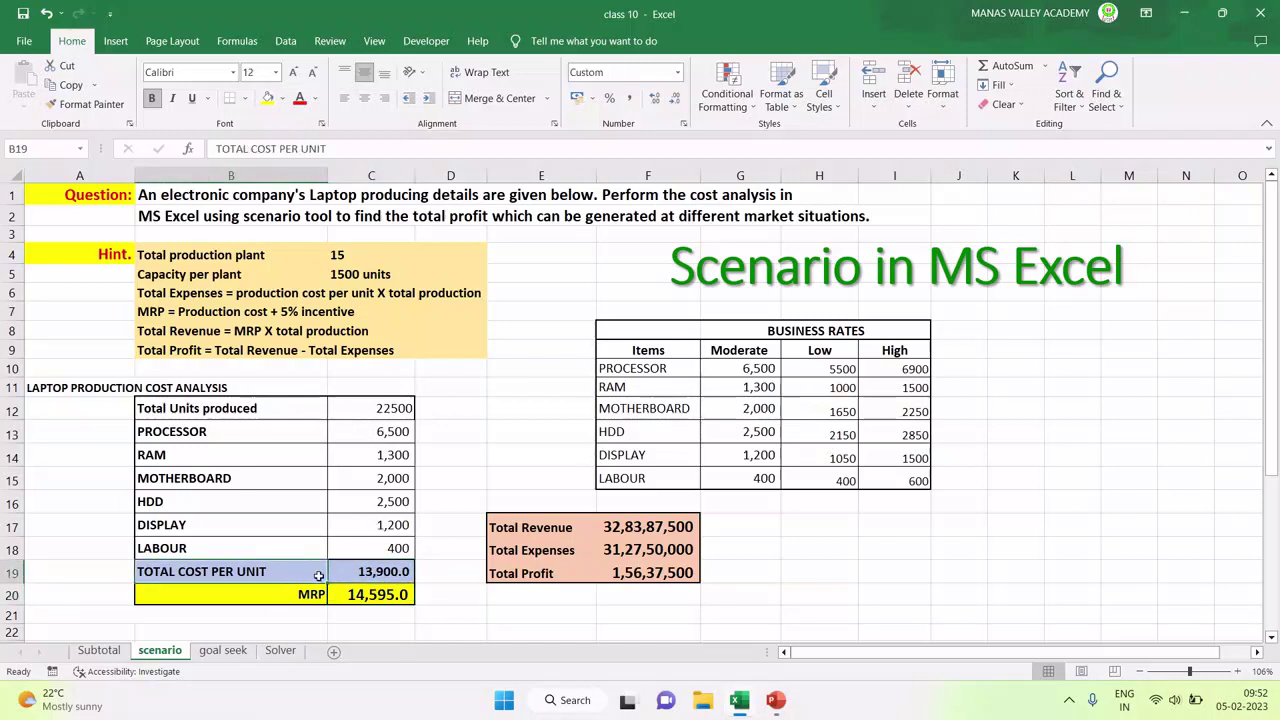
left_click(377, 432)
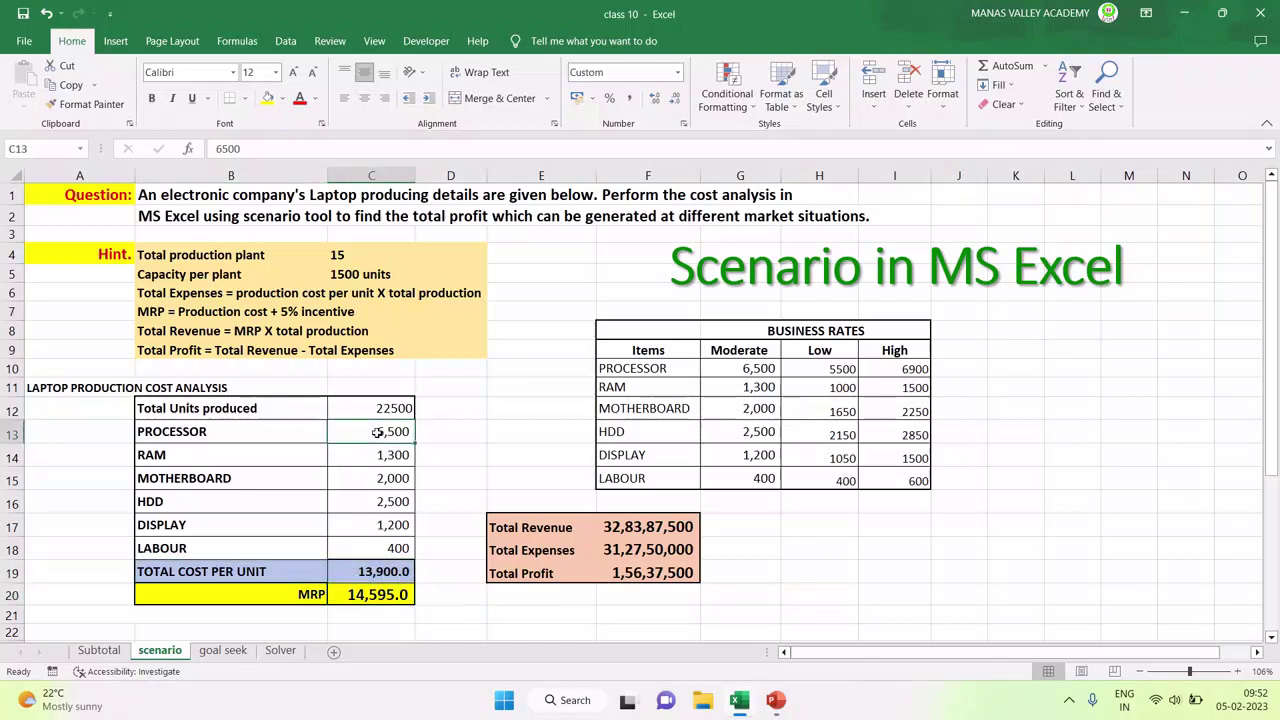
left_click(378, 452)
left_click(378, 478)
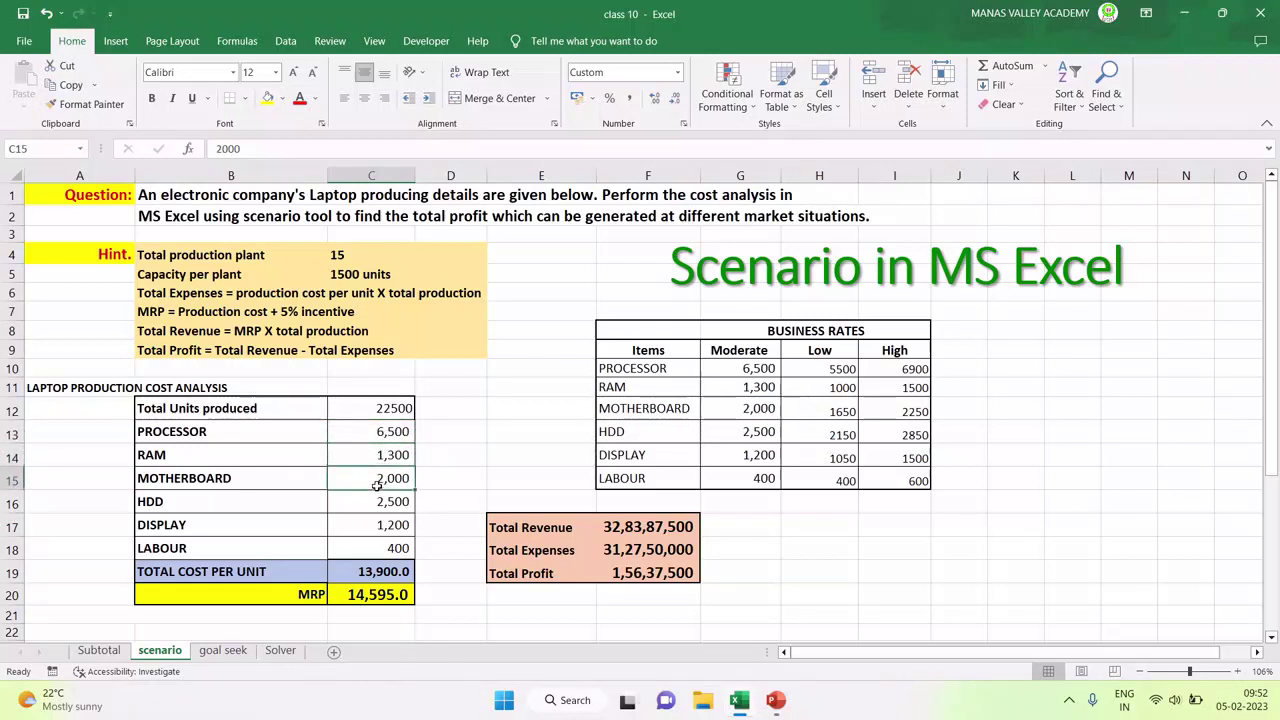
left_click(381, 507)
left_click(380, 528)
left_click(383, 550)
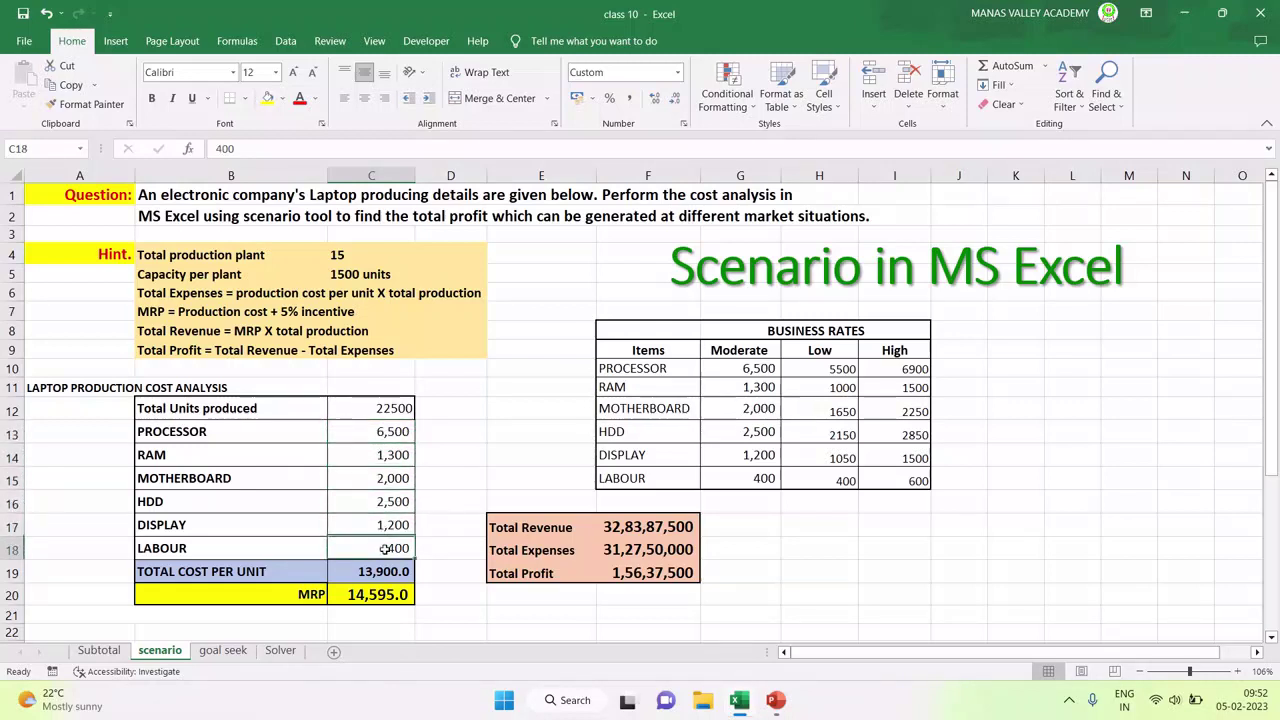
left_click_drag(381, 432, 380, 555)
left_click(379, 568)
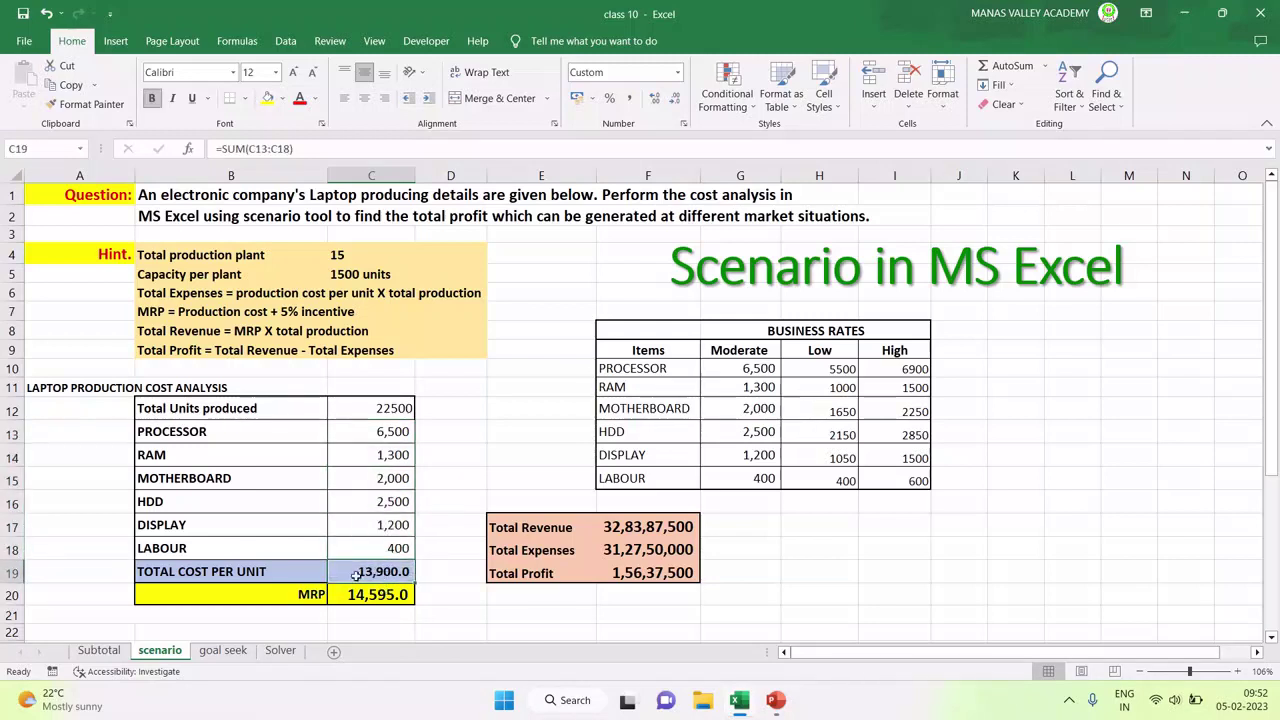
left_click_drag(277, 571, 355, 573)
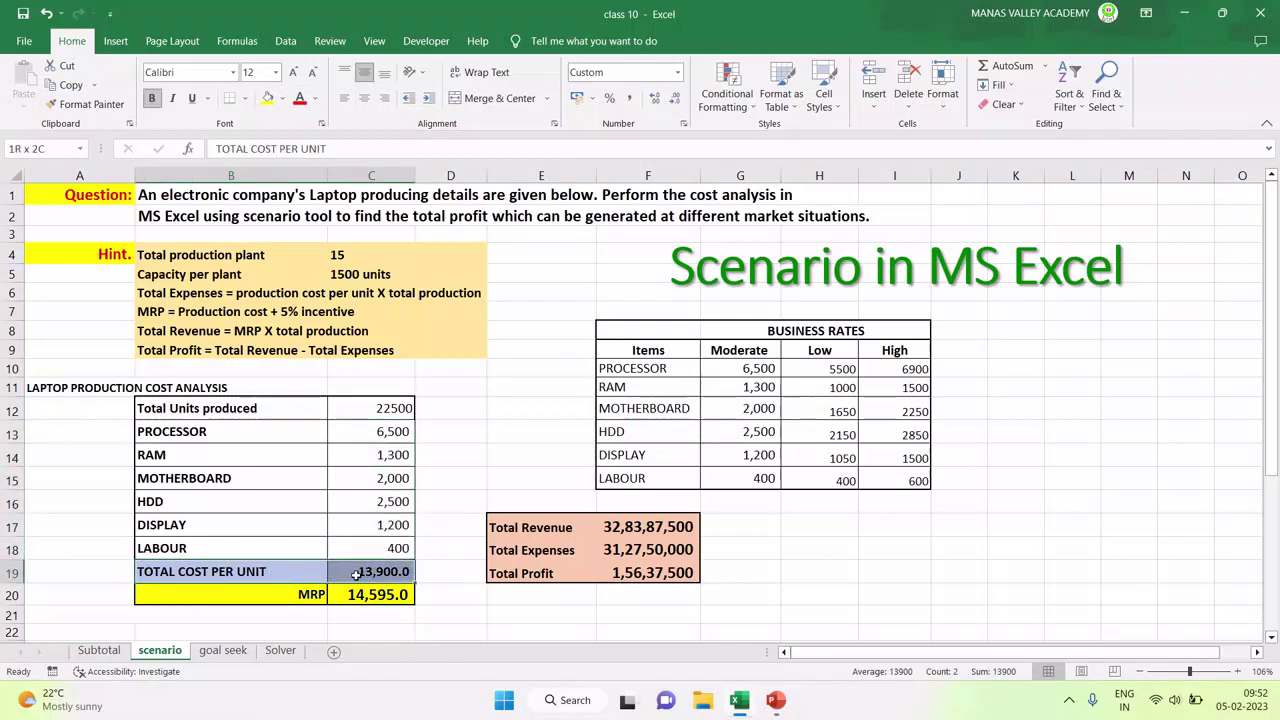
left_click(356, 572)
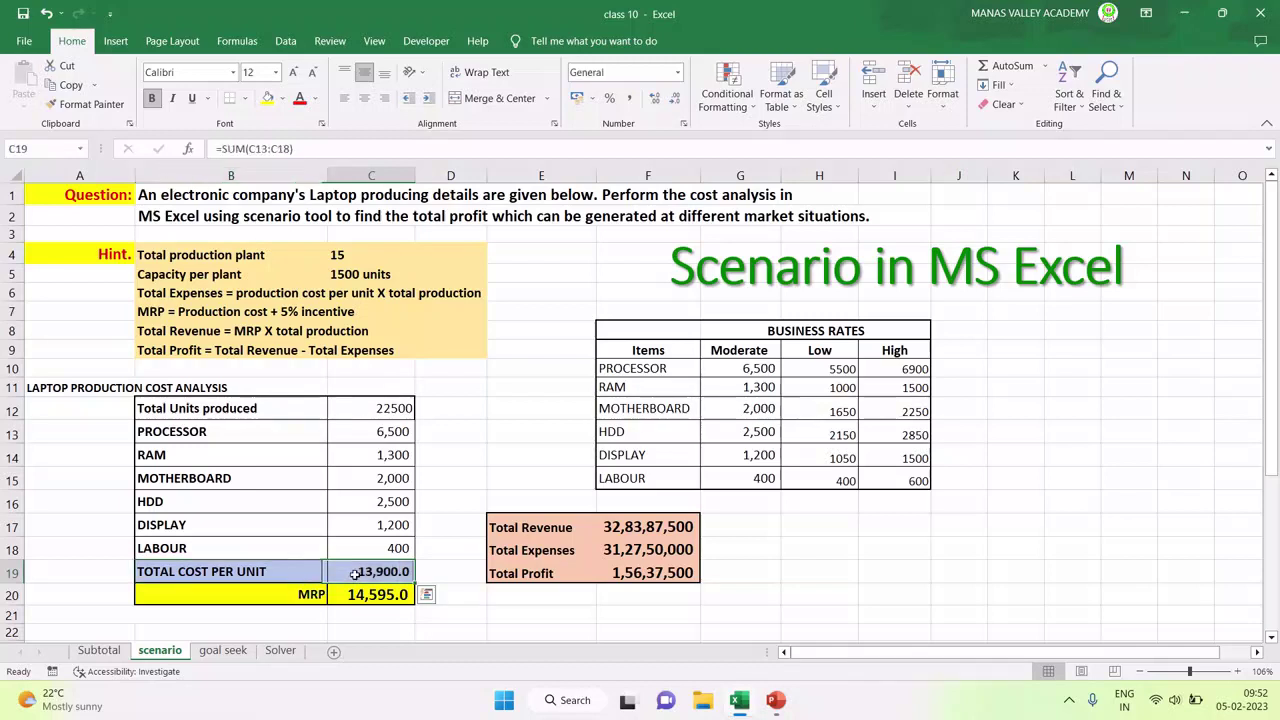
Examine how the MRP formula in C20 builds on TOTAL COST PER UNIT in C19.
left_click(283, 598)
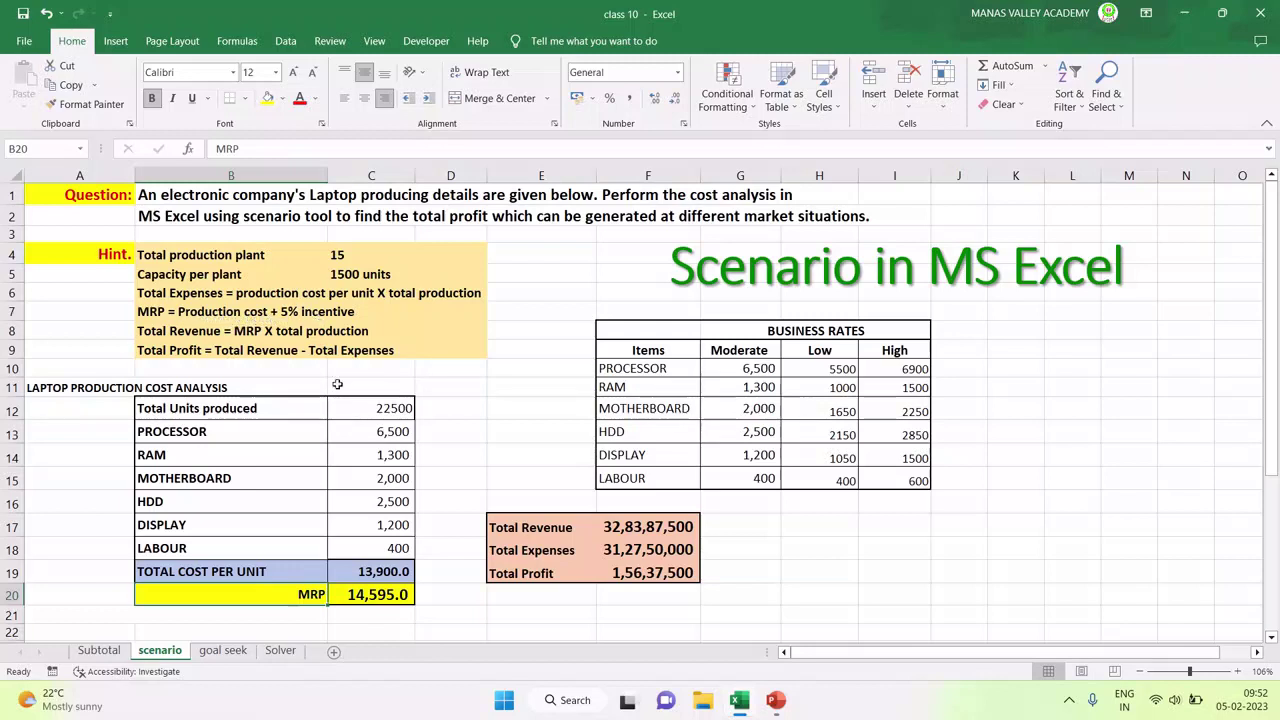
left_click(377, 578)
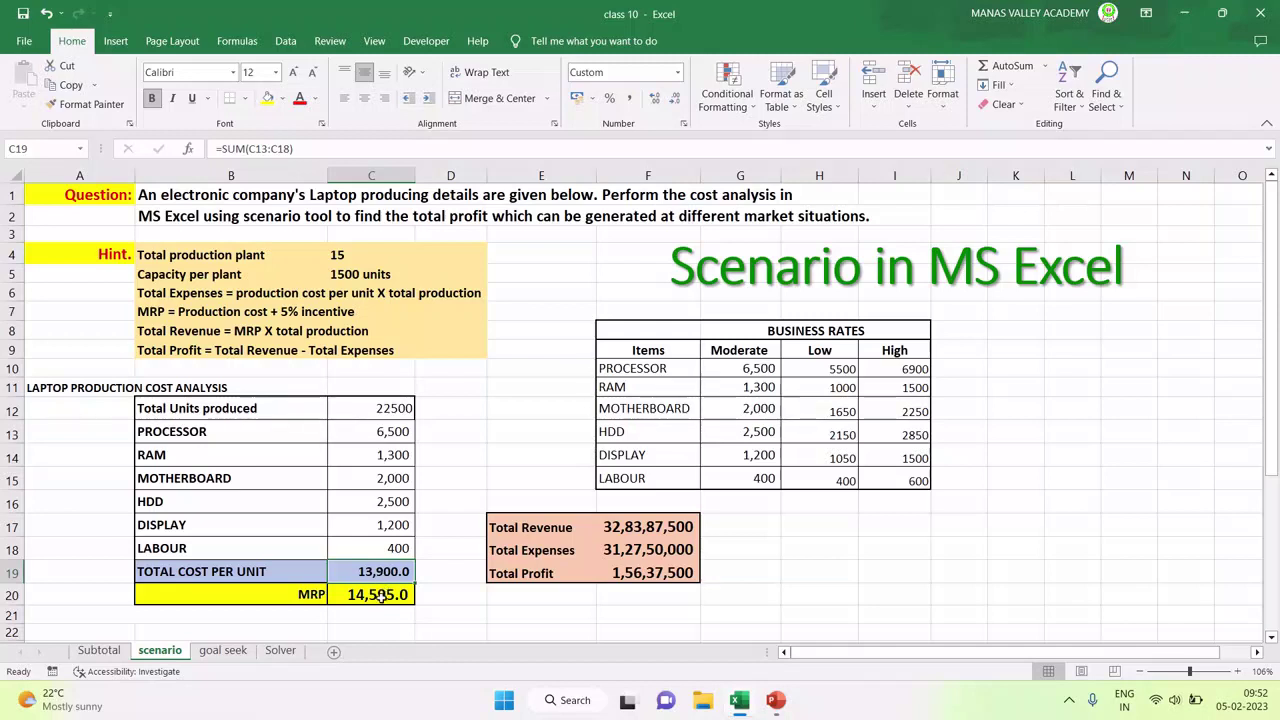
left_click(380, 598)
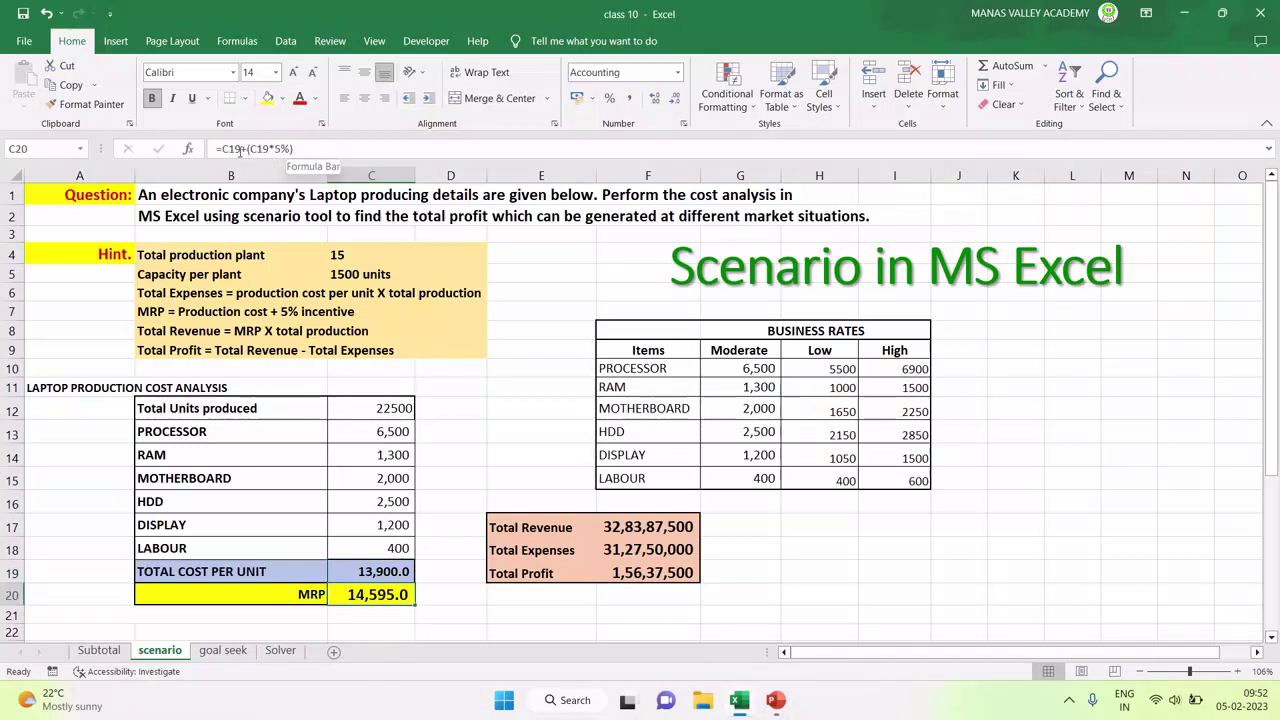
left_click(346, 573)
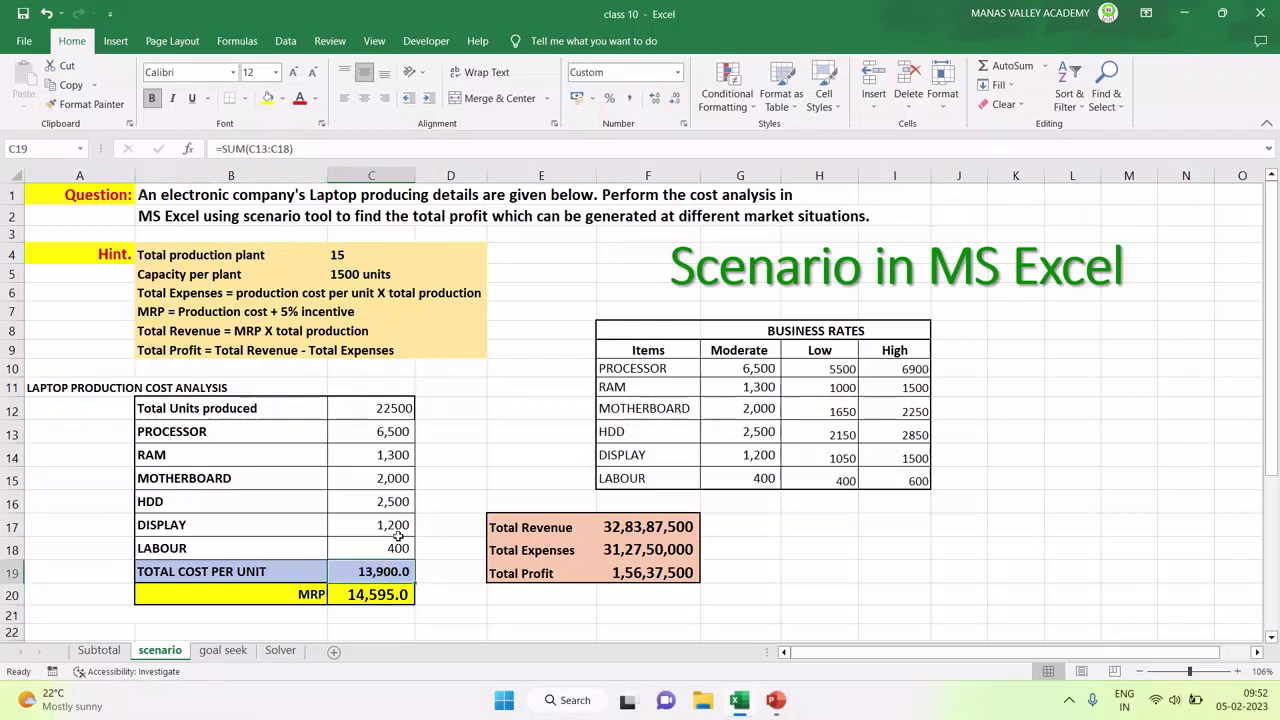
left_click(383, 594)
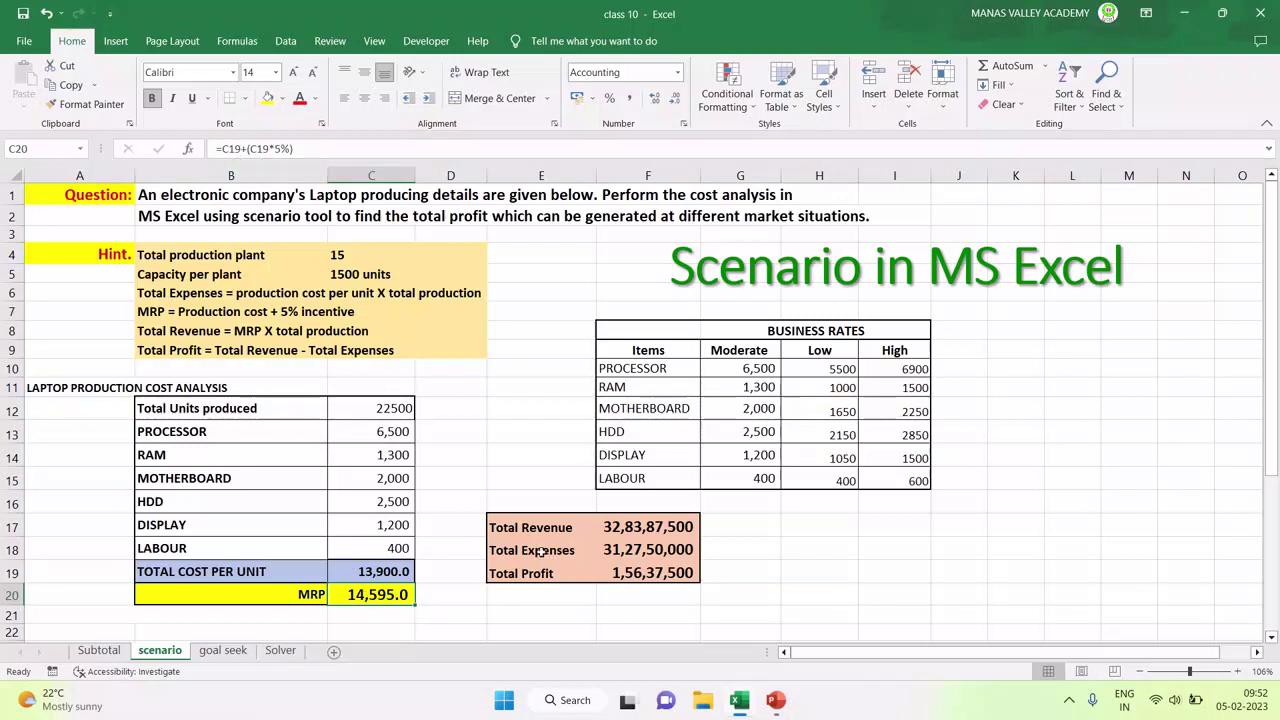
Examine the Total Revenue, Total Expenses and Total Profit rows of the results table in E17:F19.
left_click_drag(525, 527, 636, 570)
left_click(522, 526)
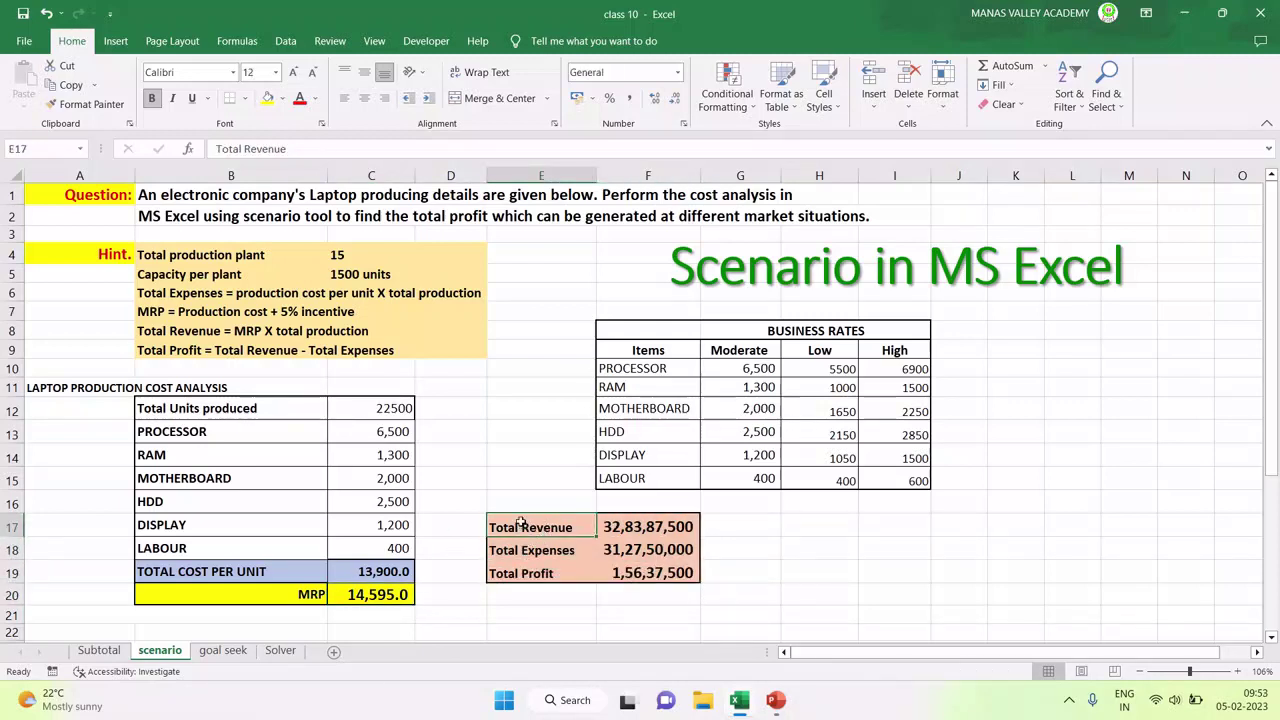
left_click_drag(550, 525, 618, 528)
left_click_drag(542, 552, 612, 550)
left_click_drag(535, 576, 618, 573)
Check the Total Revenue formula in F17 against its source cells, Total Units produced in C12 and MRP in C20.
left_click(538, 528)
left_click(389, 408)
left_click(561, 530)
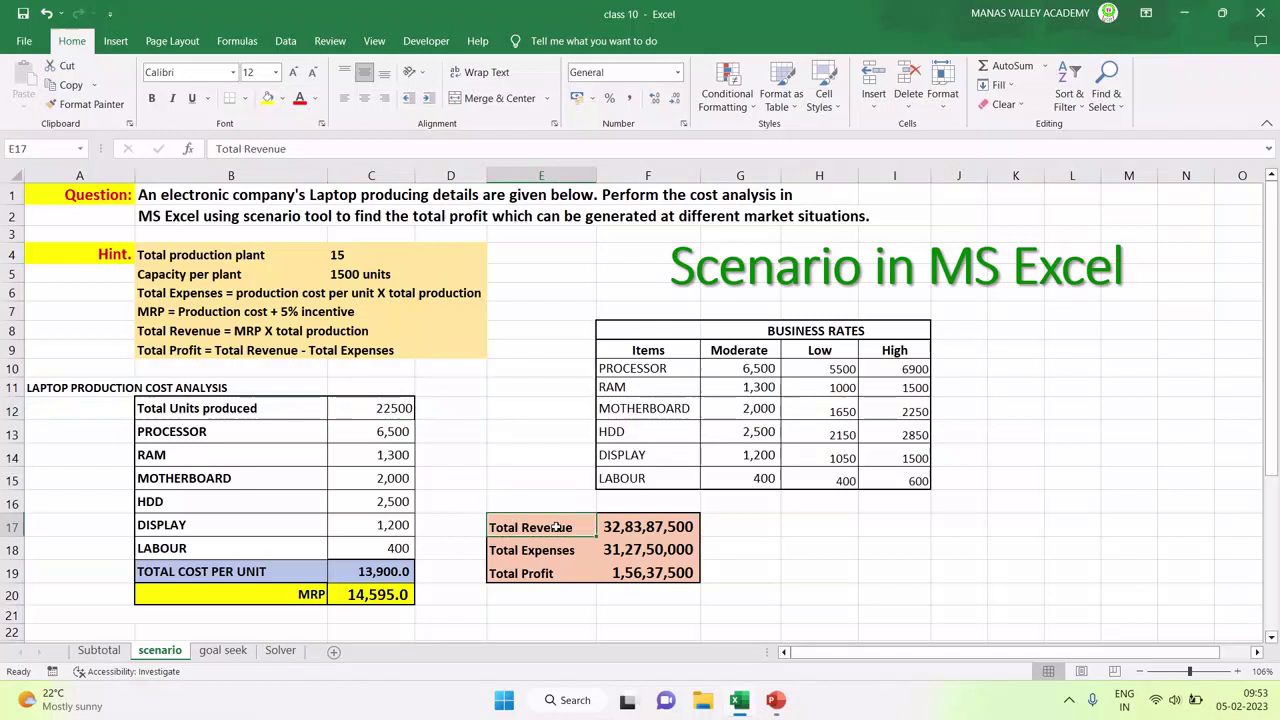
left_click(617, 530)
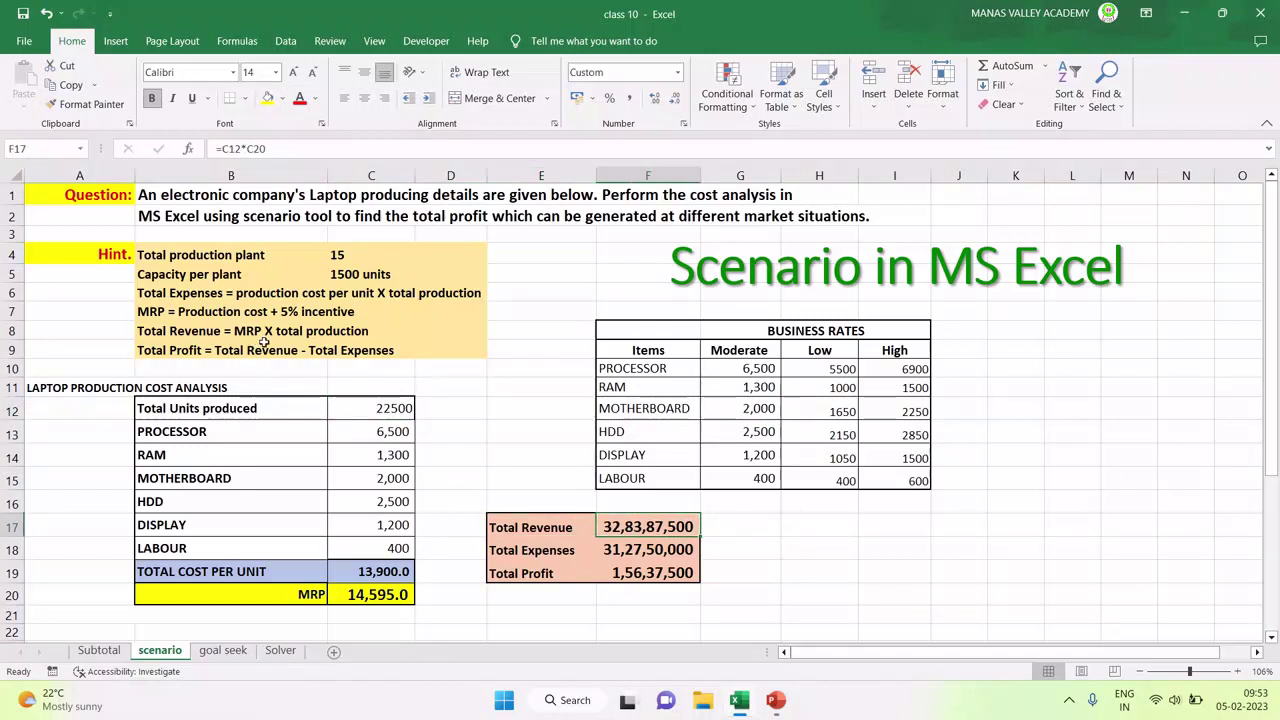
left_click(366, 598)
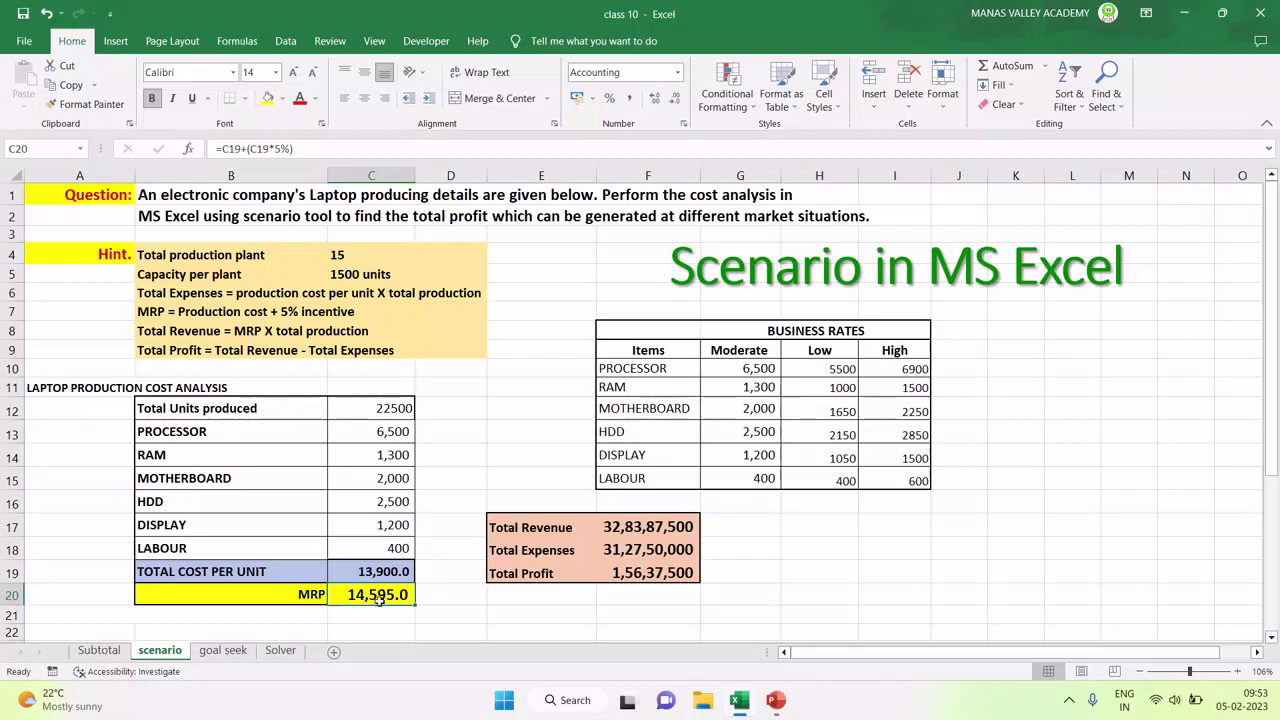
left_click(622, 526)
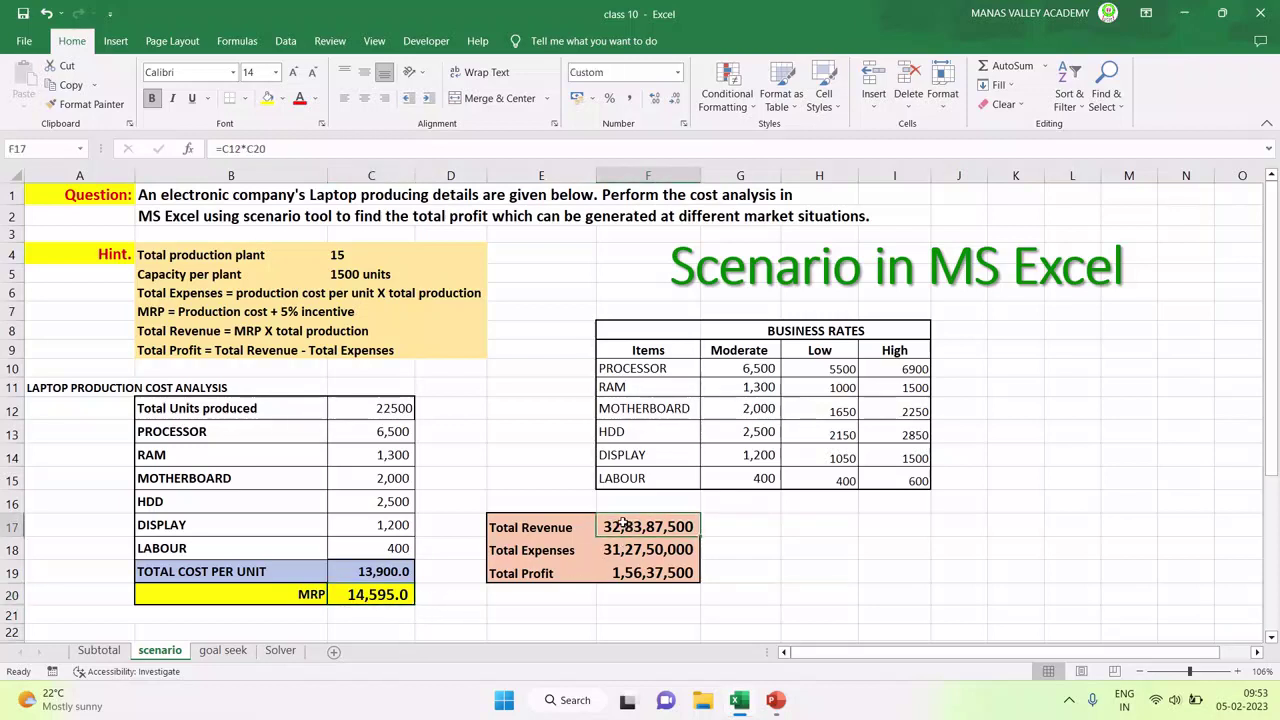
left_click(367, 600)
left_click(387, 417)
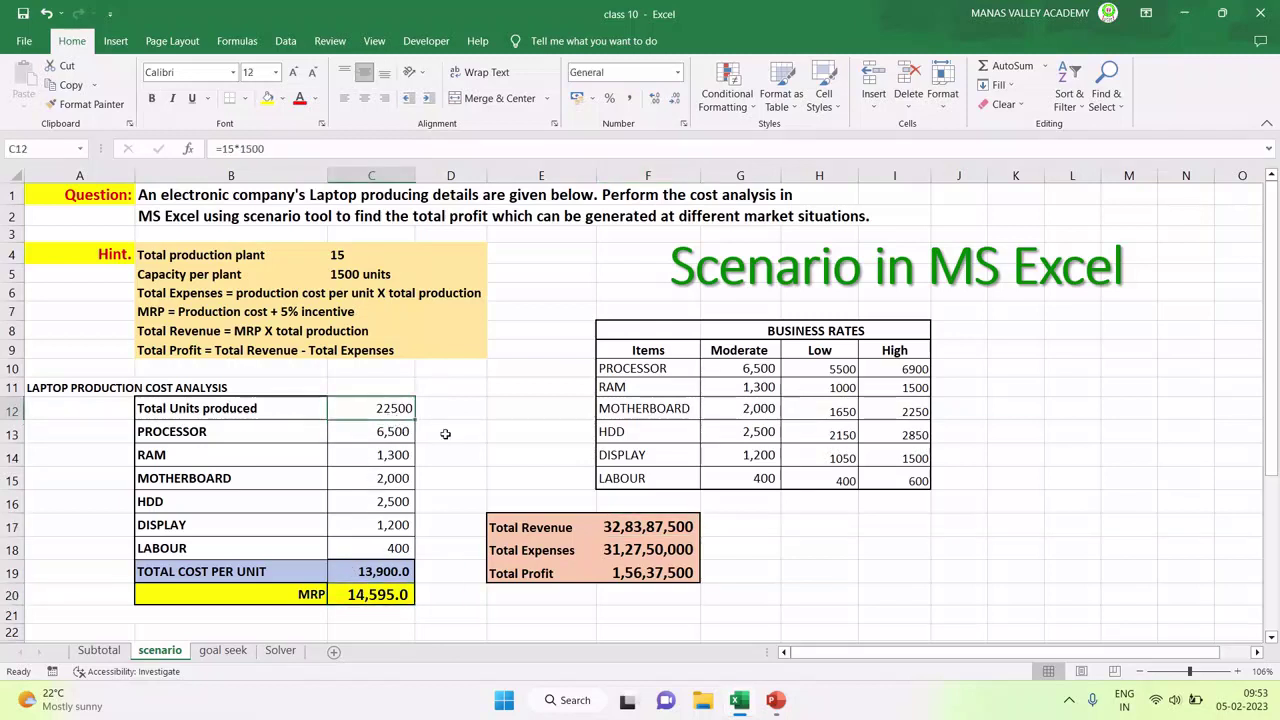
left_click(640, 528)
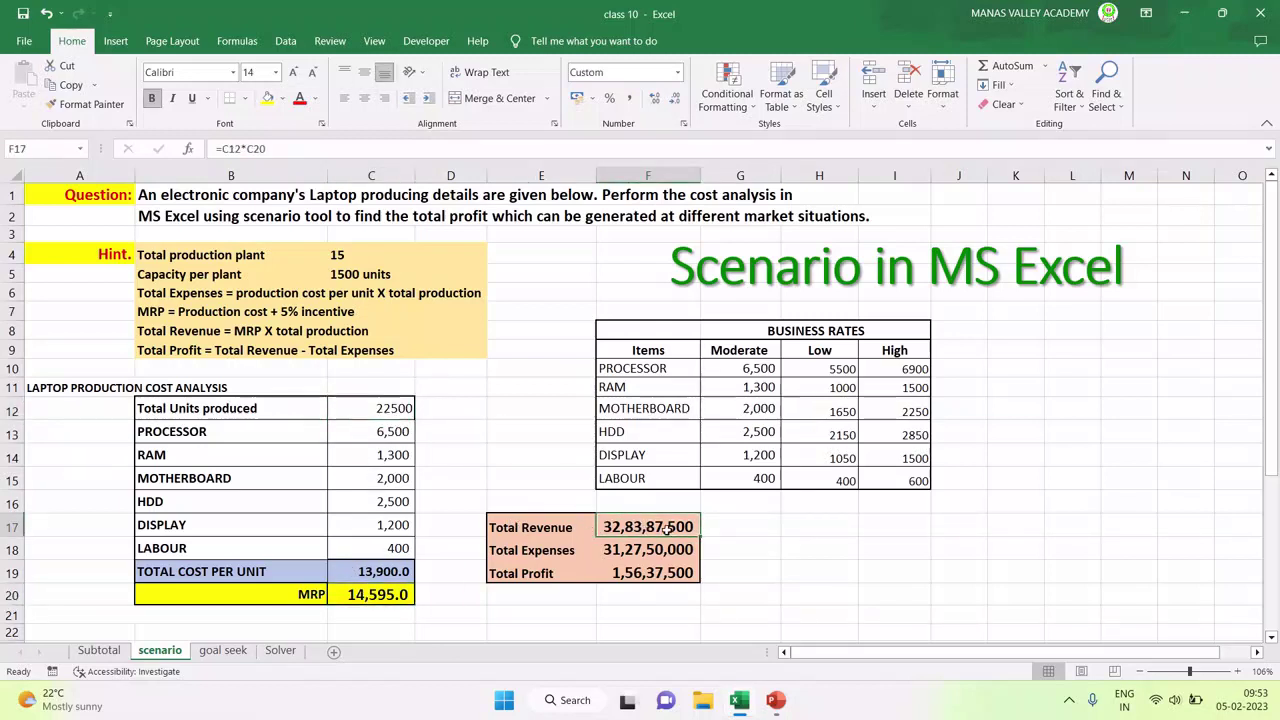
Check the Total Expenses formula in F18 against its source cells, TOTAL COST PER UNIT in C19 and Total Units produced in C12.
left_click(562, 556)
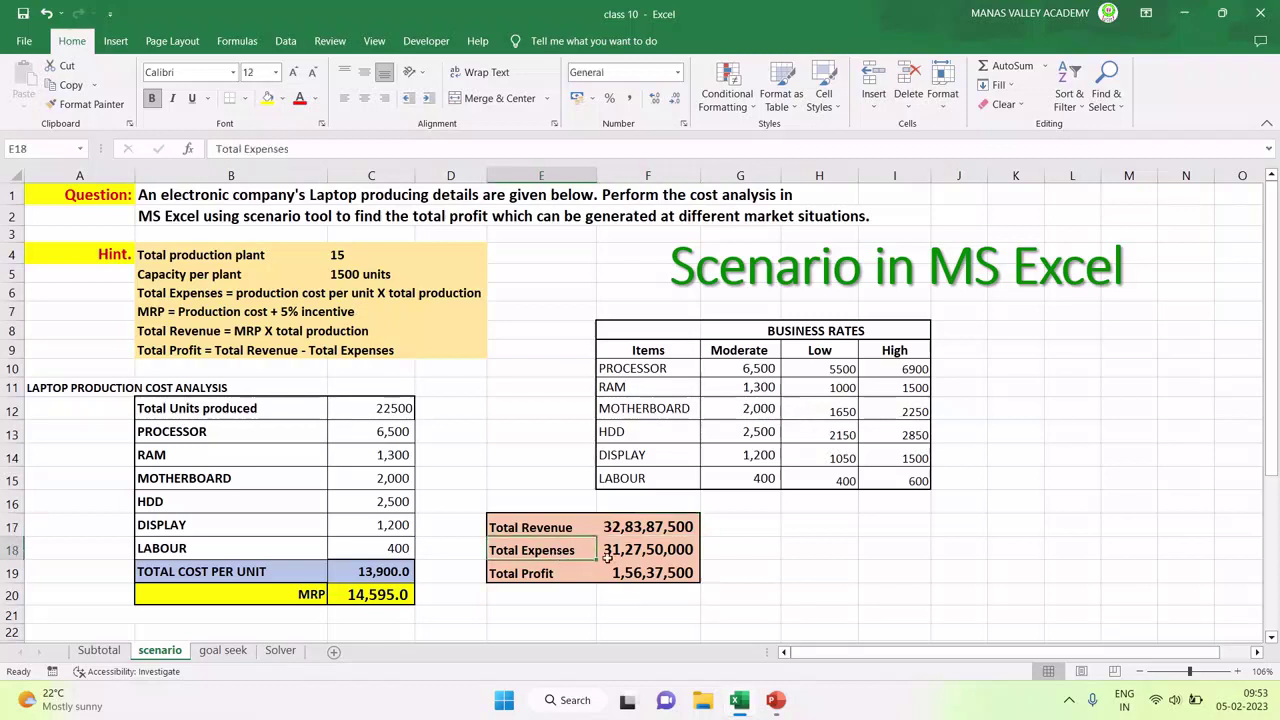
left_click(622, 552)
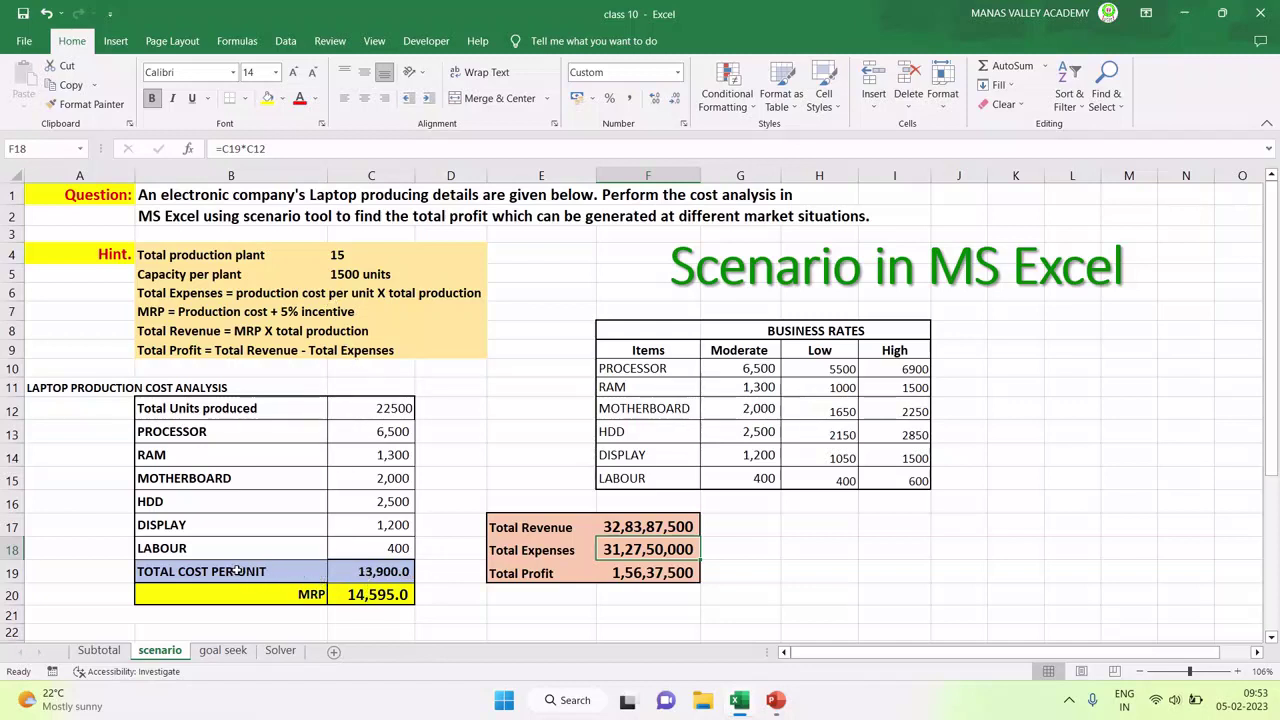
left_click_drag(237, 569, 352, 571)
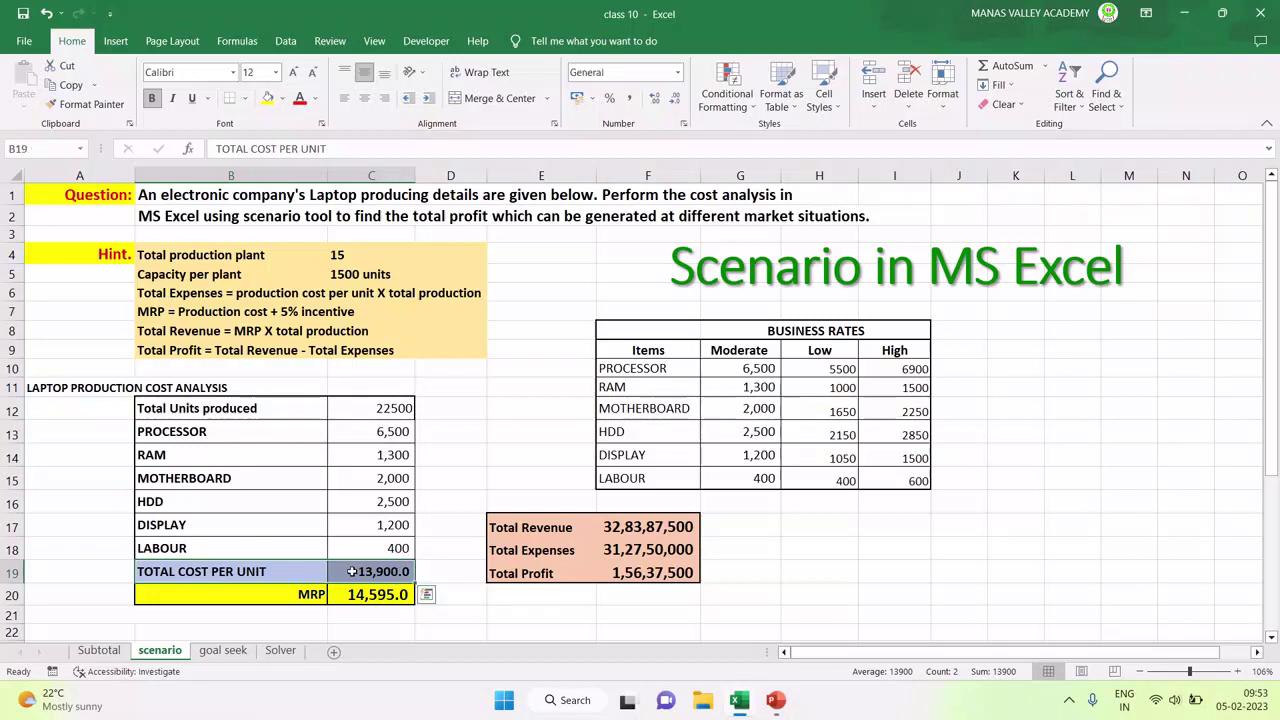
left_click(363, 571)
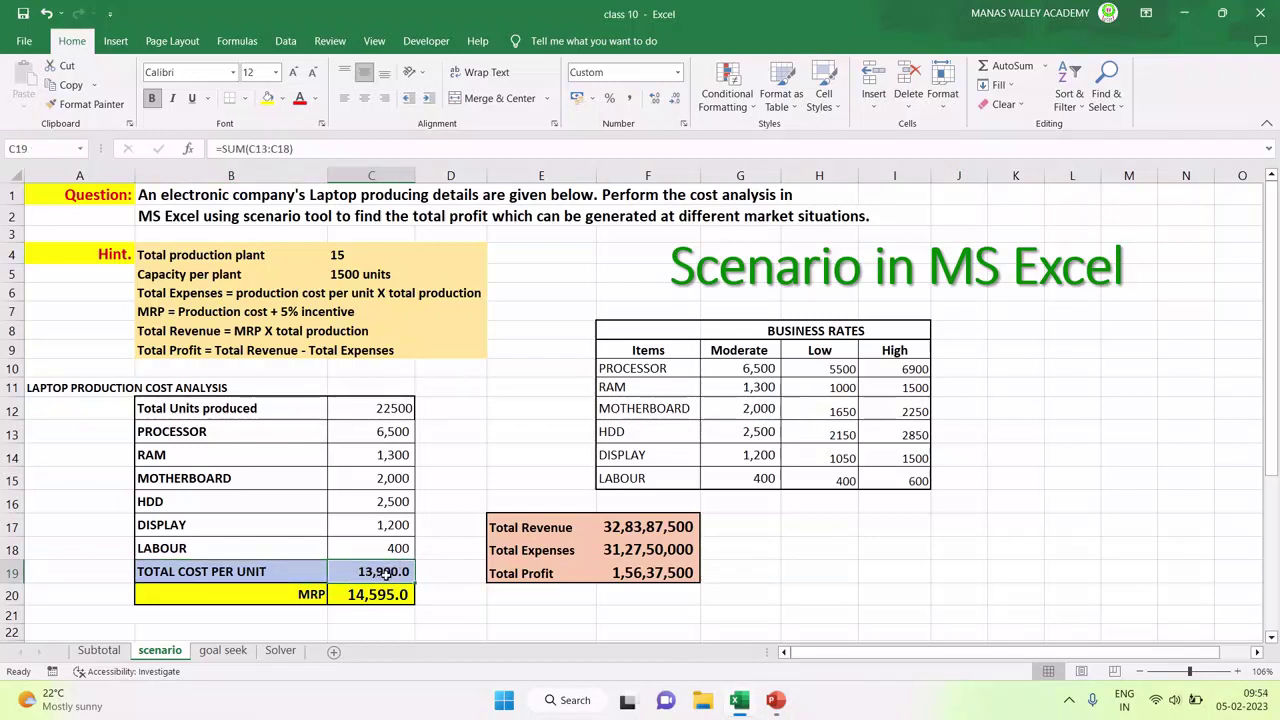
left_click(395, 410)
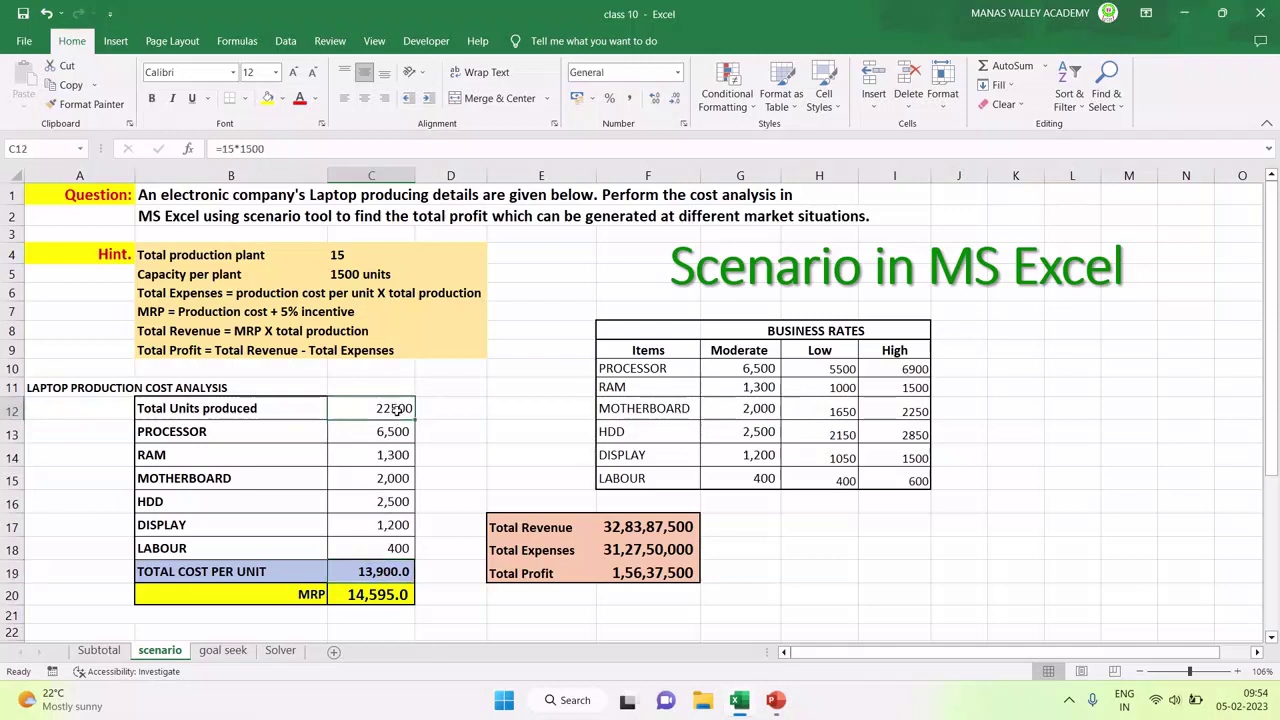
left_click(383, 573)
left_click_drag(536, 550, 647, 550)
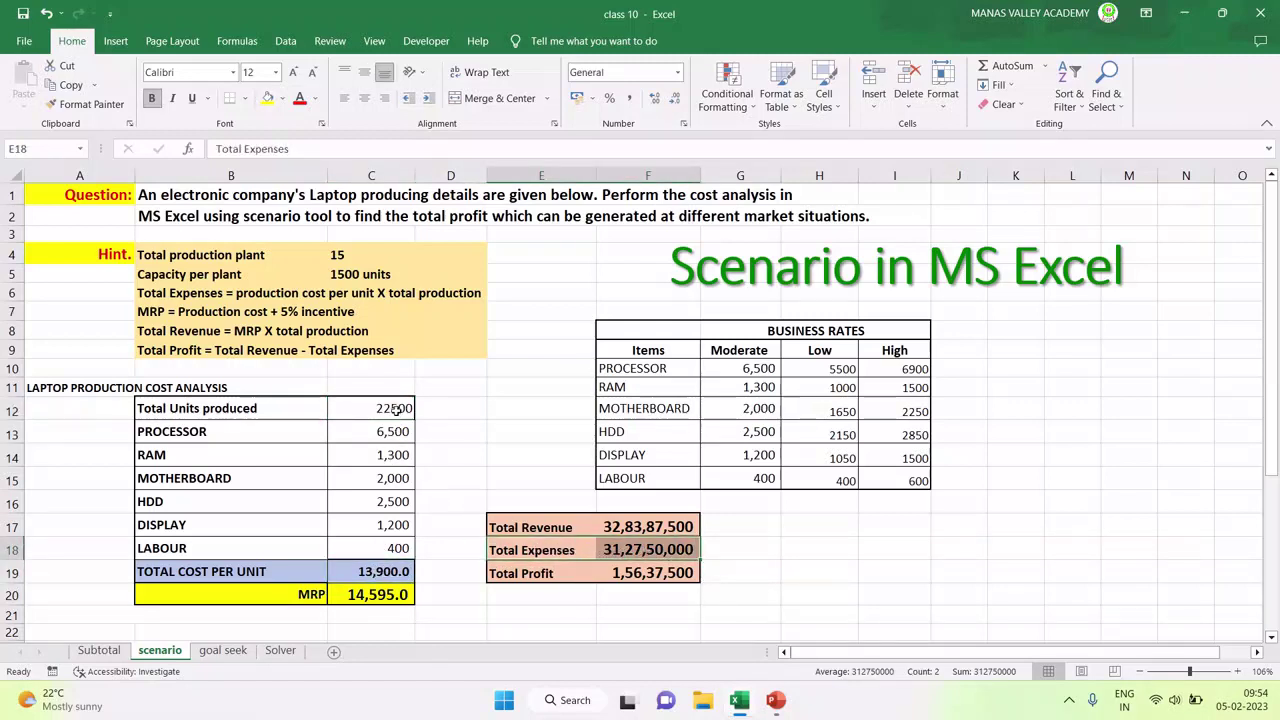
left_click(395, 408)
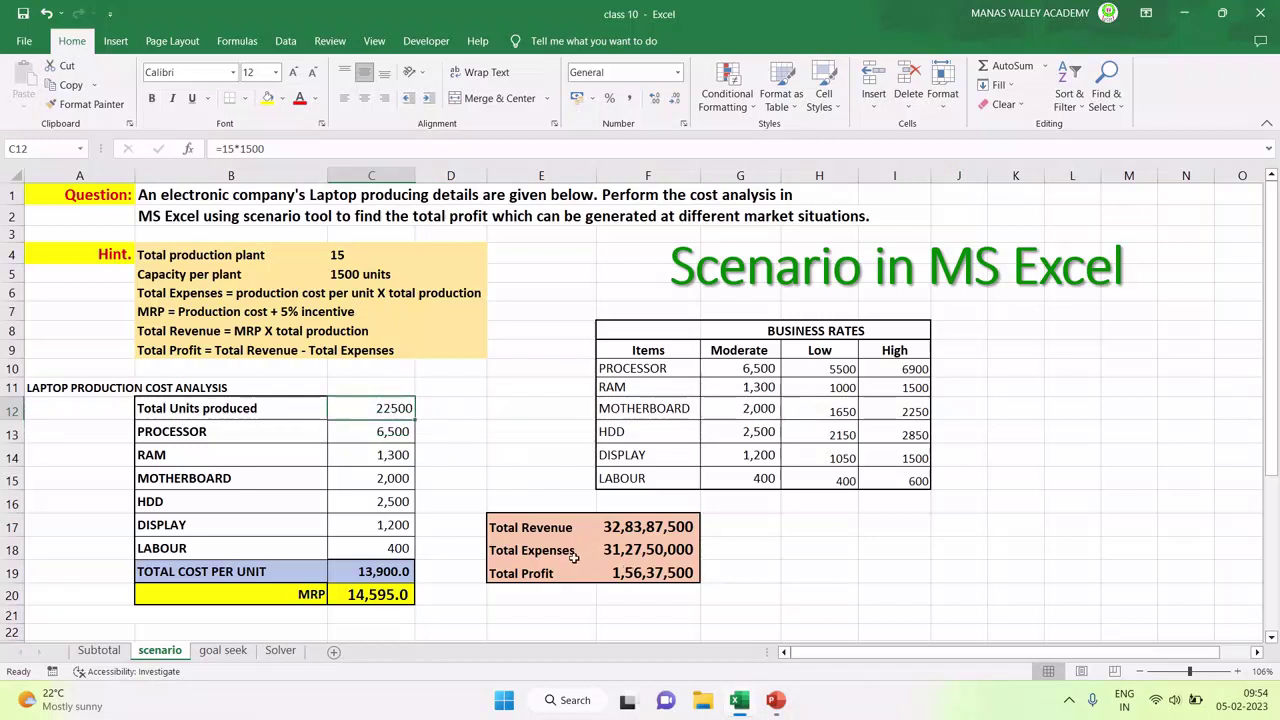
left_click_drag(548, 556, 617, 540)
Check the Total Profit formula in F19 against the Total Revenue and Total Expenses cells it uses.
left_click(555, 530)
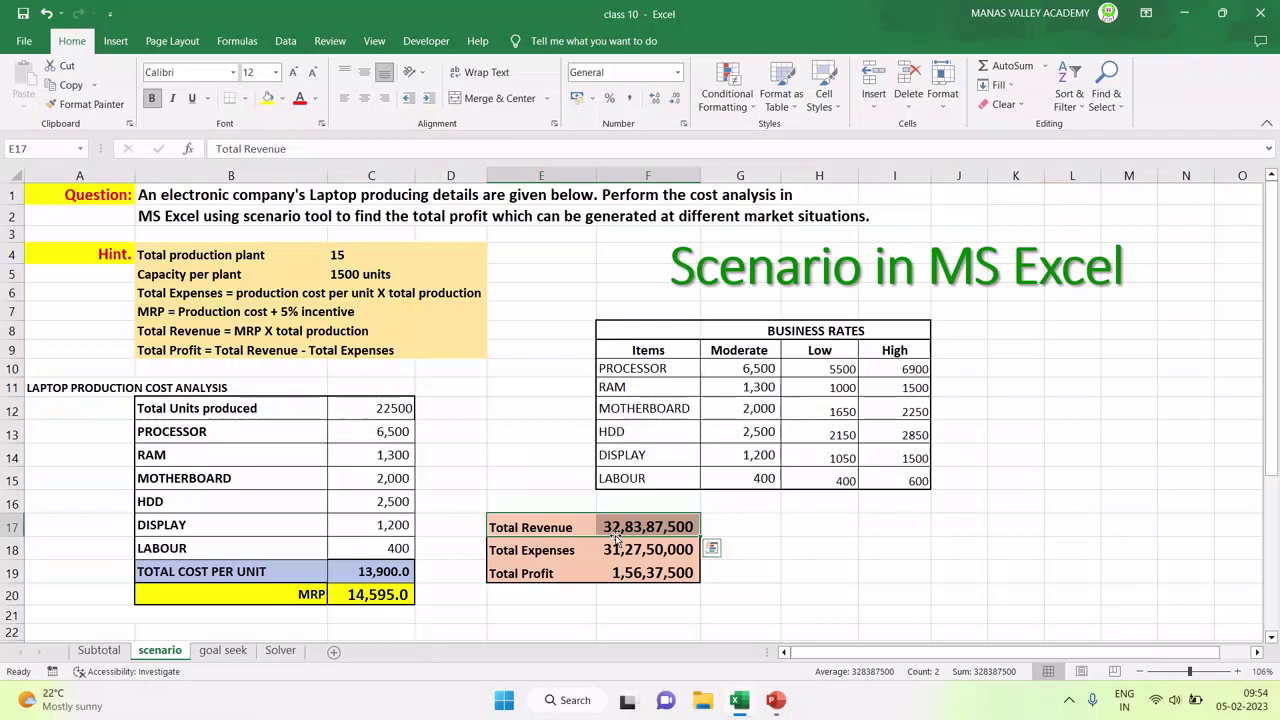
left_click_drag(564, 588, 626, 587)
left_click(626, 580)
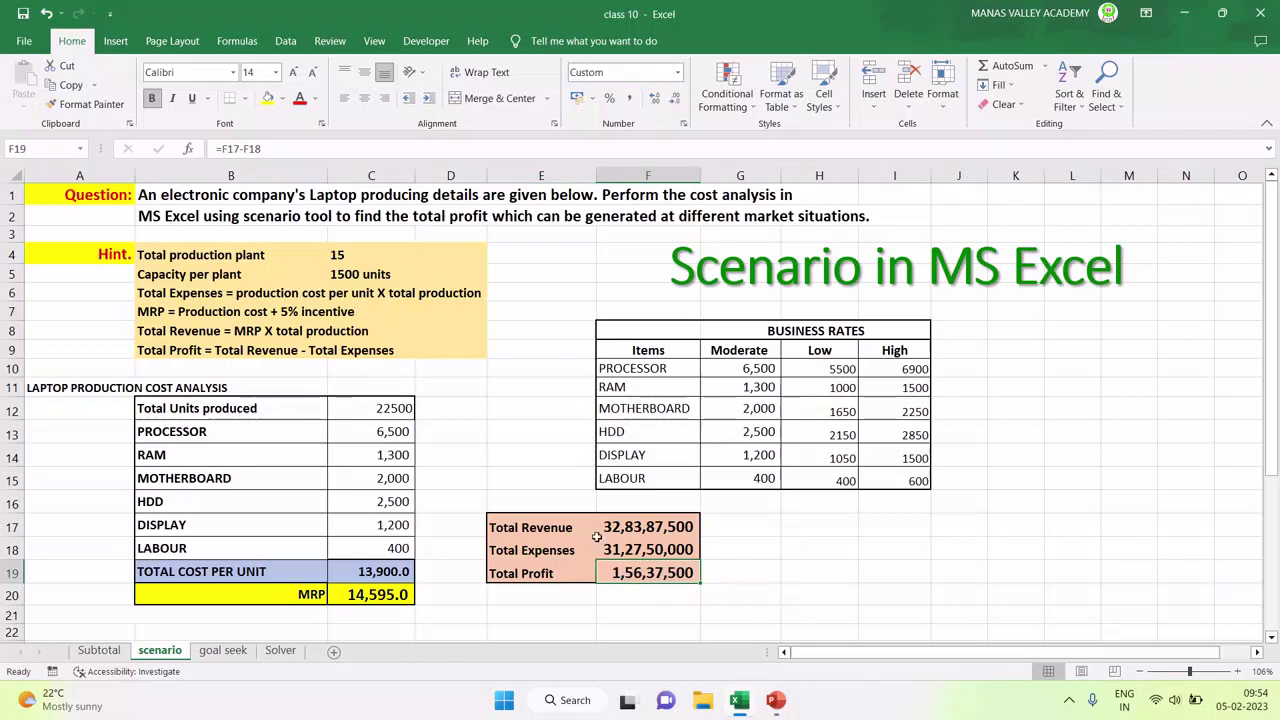
left_click_drag(578, 549, 640, 530)
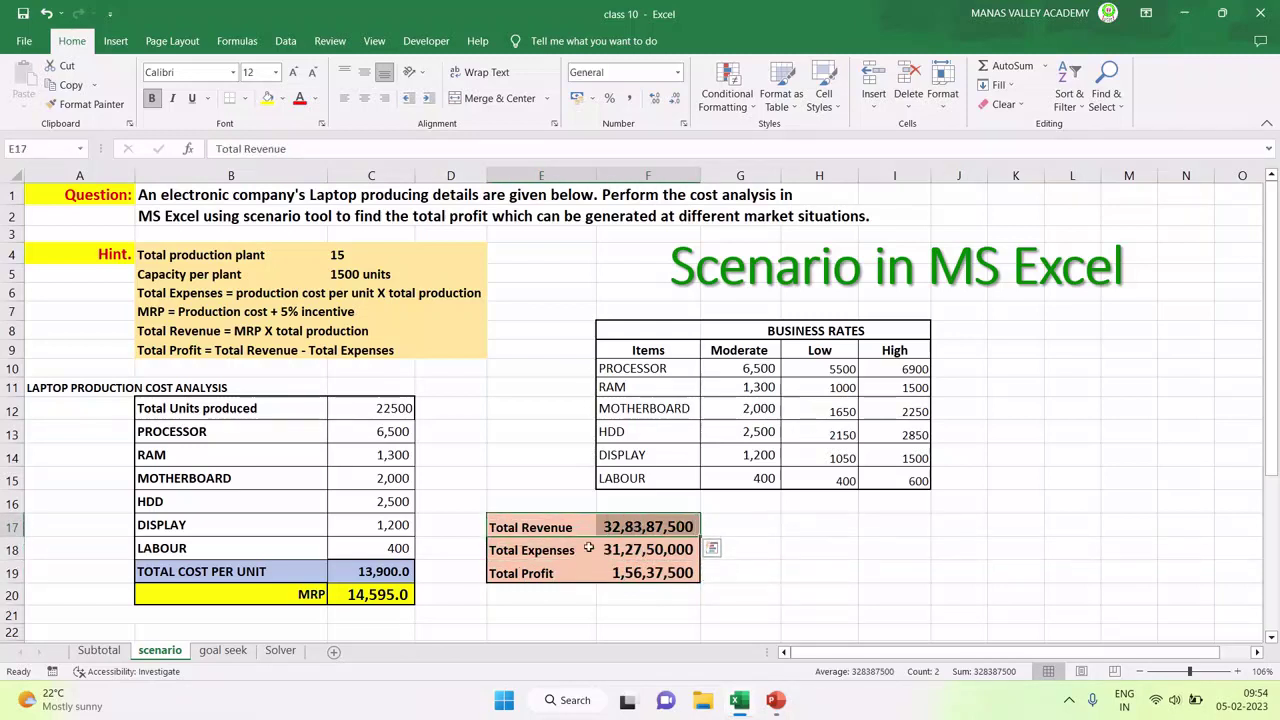
left_click(632, 528)
left_click_drag(566, 551, 642, 550)
left_click(630, 572)
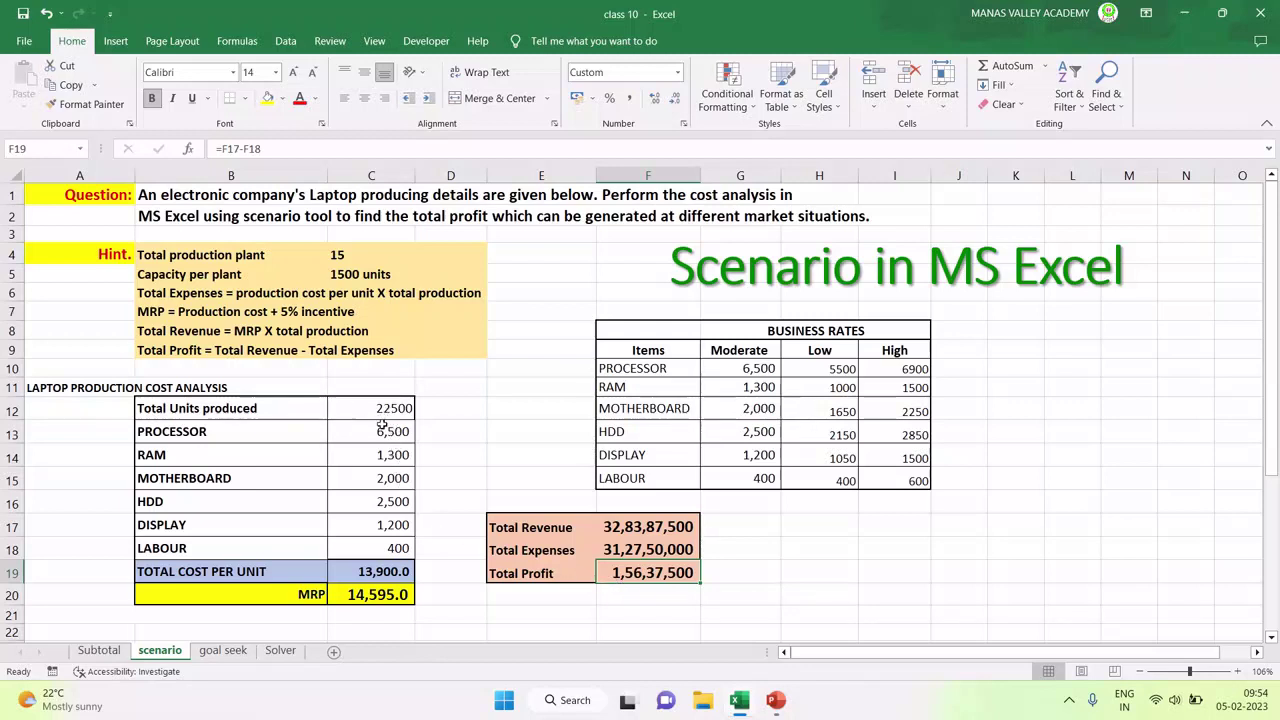
Compare the item costs in C13:C18 with the Moderate, Low and High columns of the BUSINESS RATES table.
left_click_drag(381, 426, 392, 548)
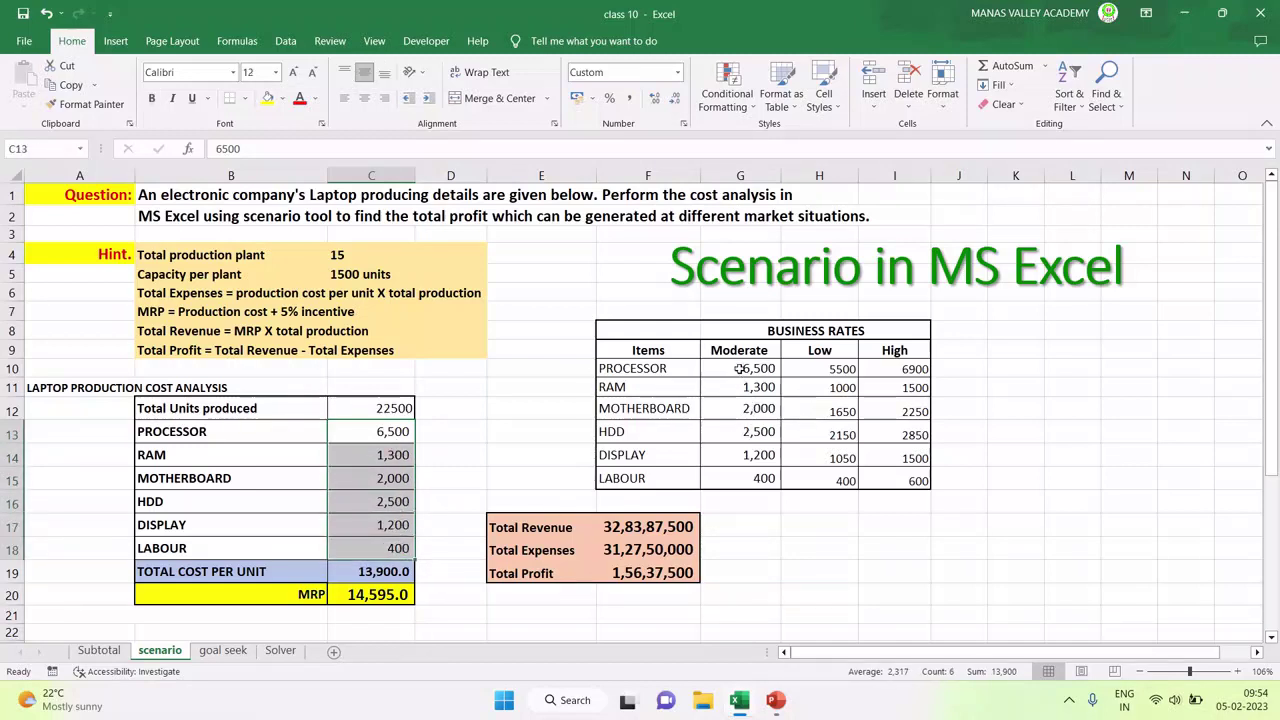
left_click_drag(739, 368, 743, 478)
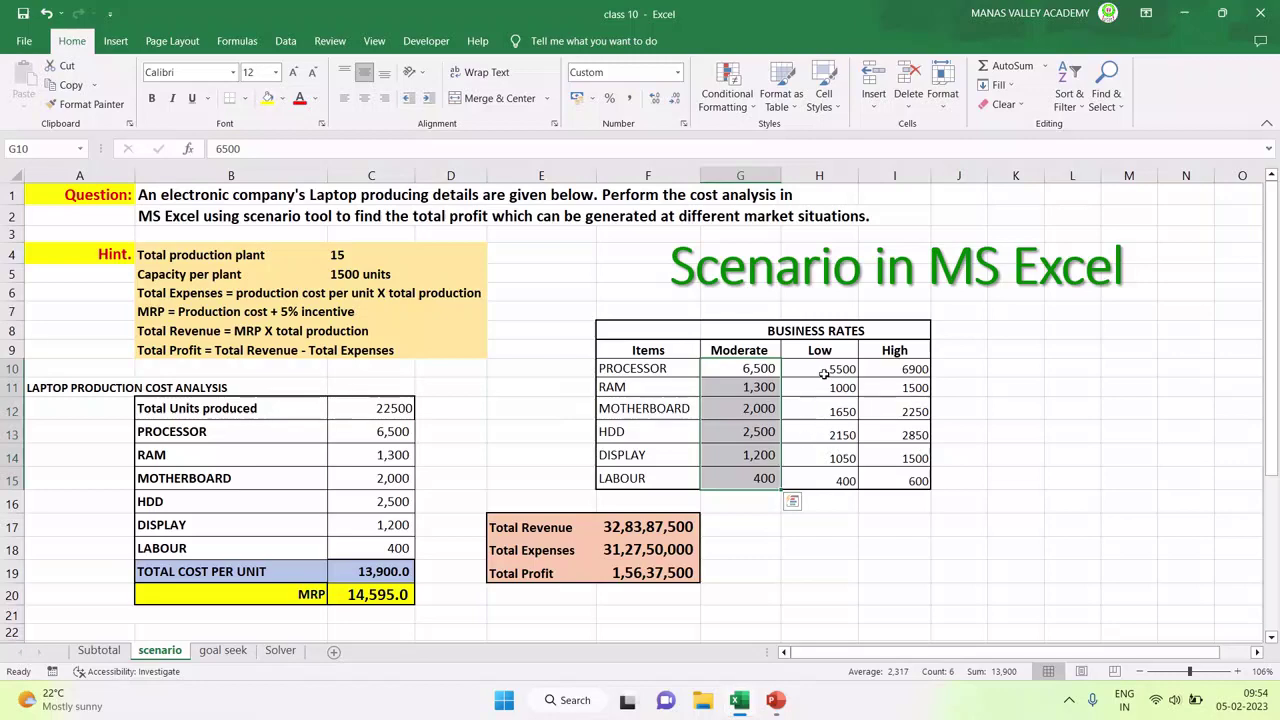
left_click_drag(822, 373, 820, 480)
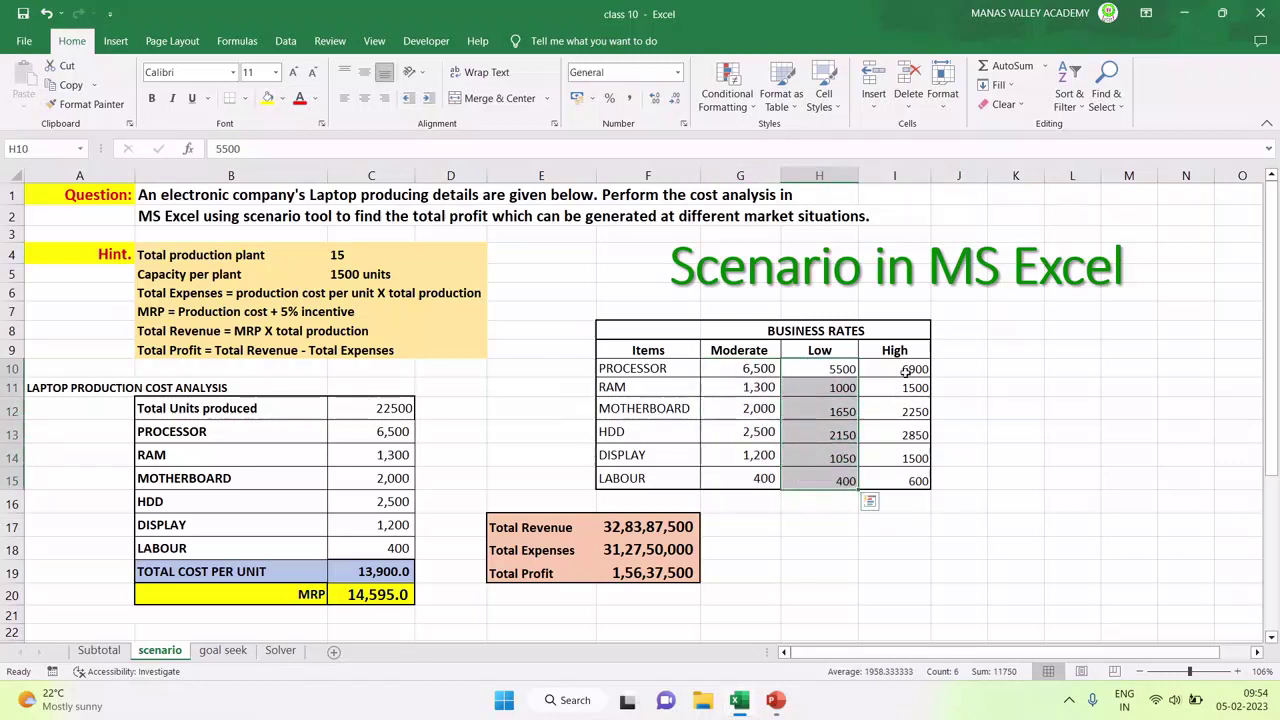
left_click_drag(905, 370, 907, 480)
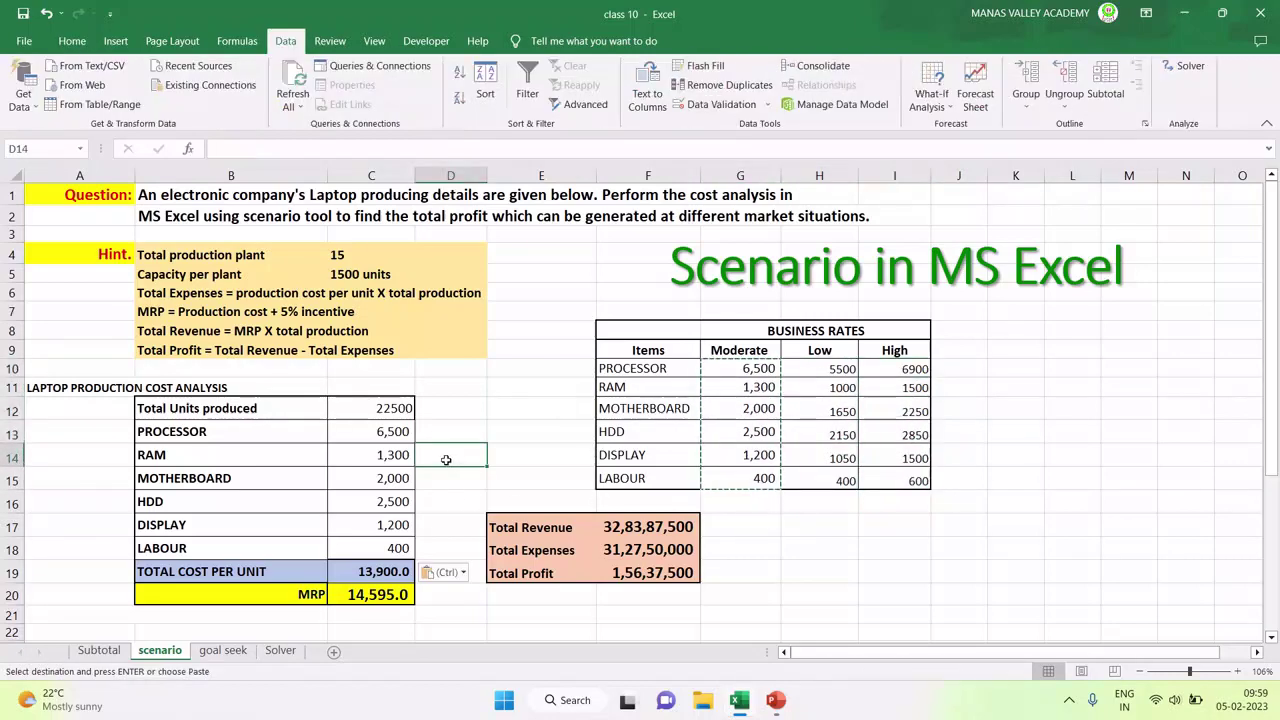
Check the formulas behind Total Units produced in C12, TOTAL COST PER UNIT in C19 and MRP in C20.
key("Escape")
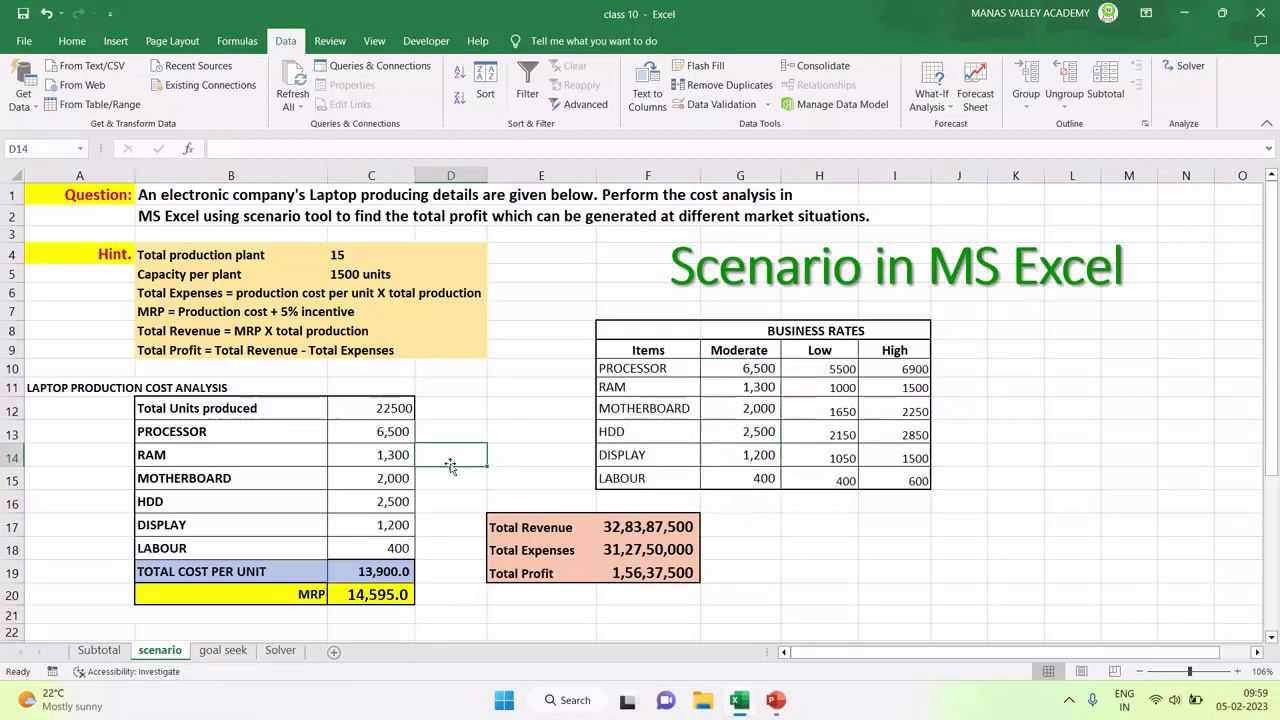
left_click(376, 414)
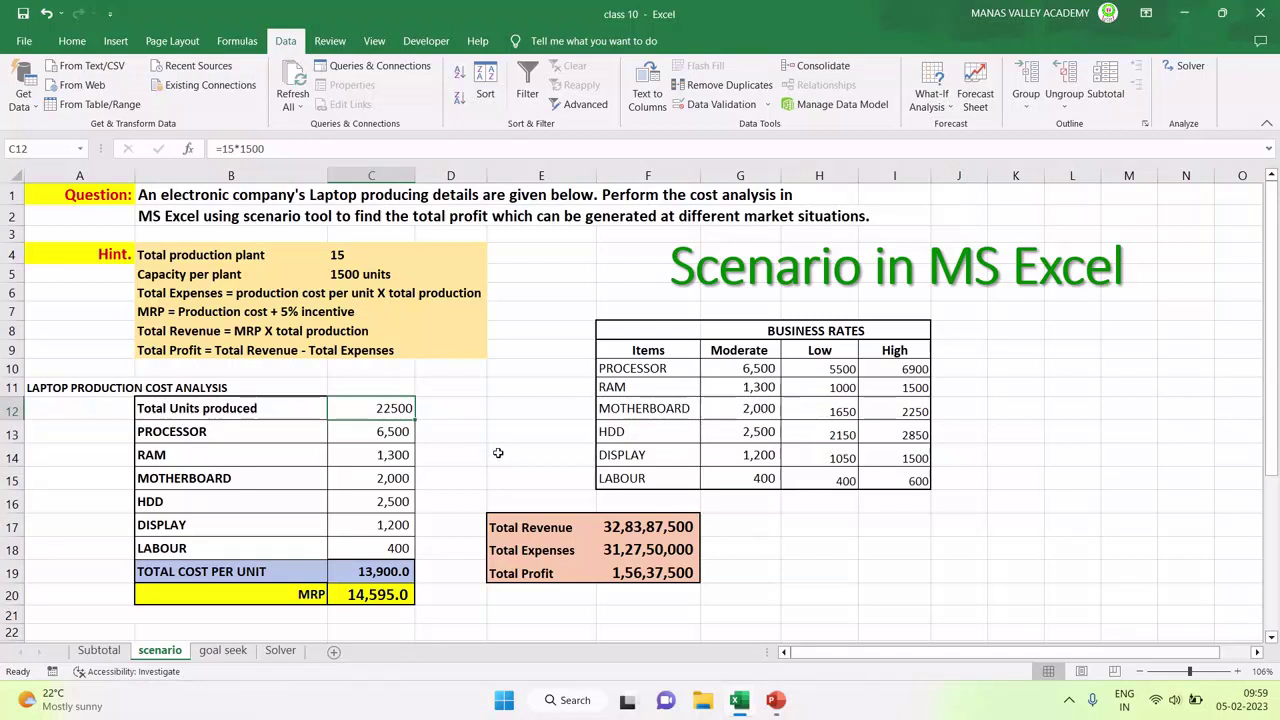
left_click(391, 574)
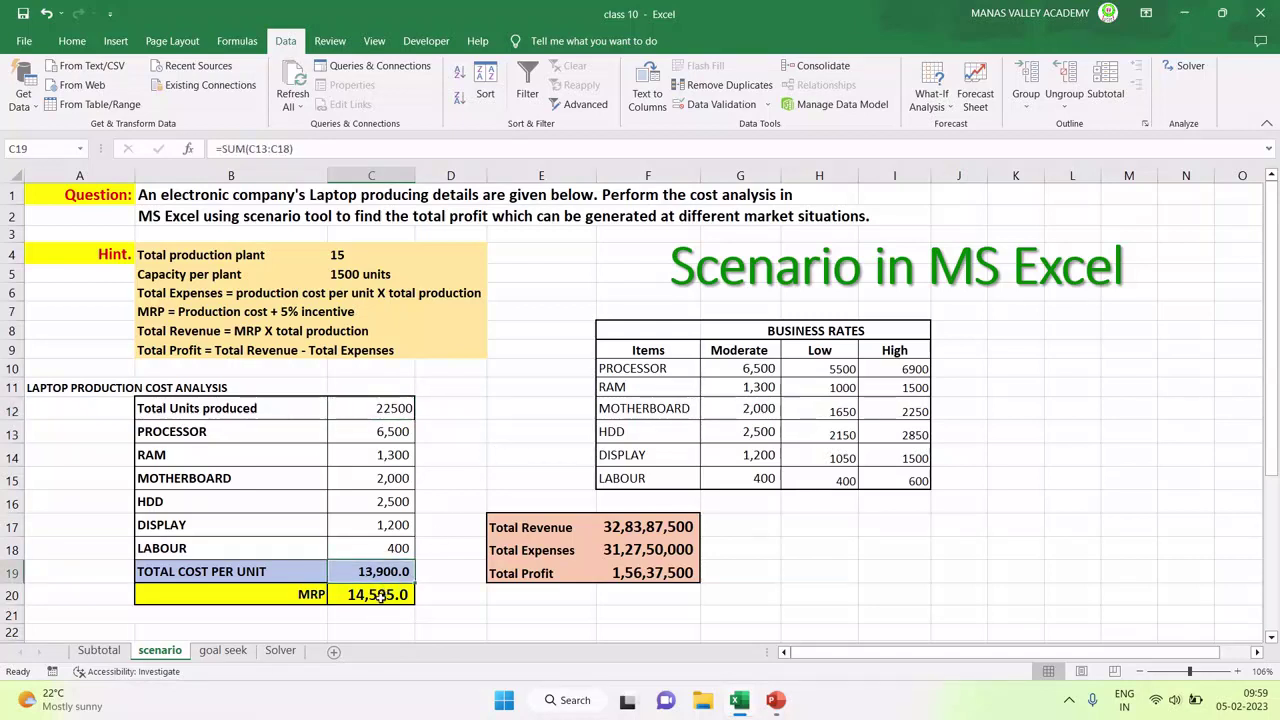
left_click(381, 598)
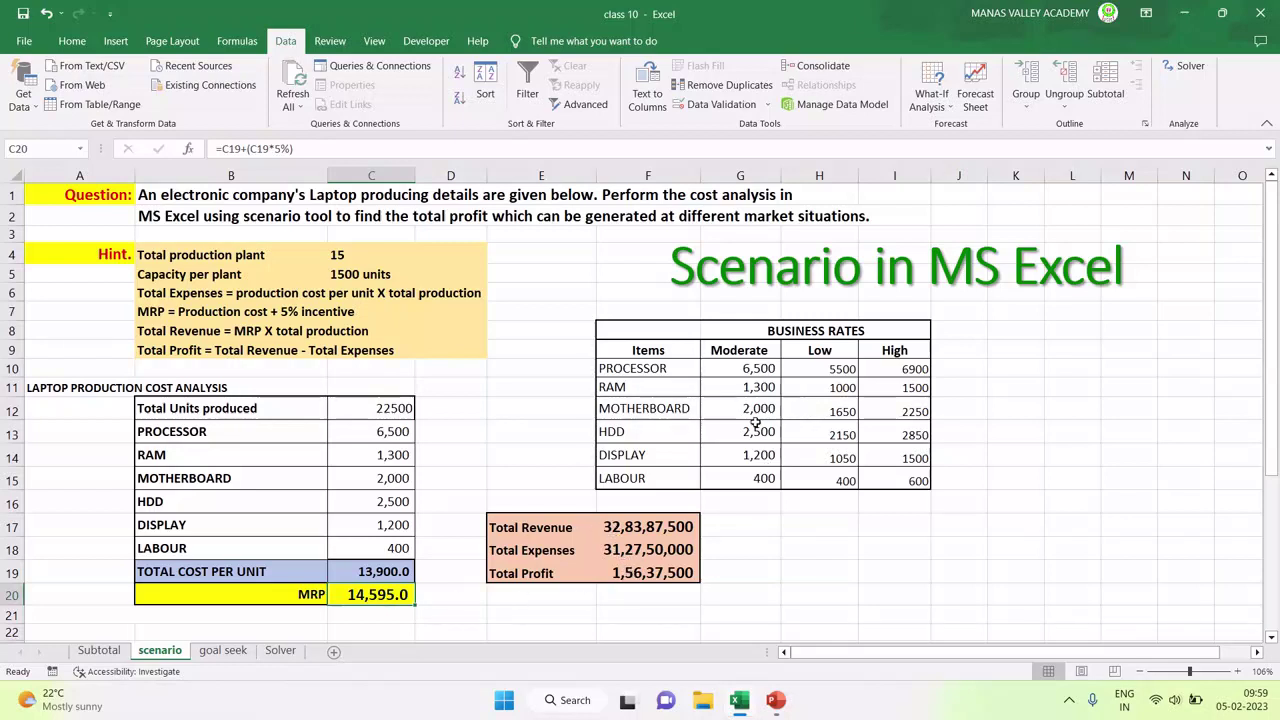
left_click(374, 574)
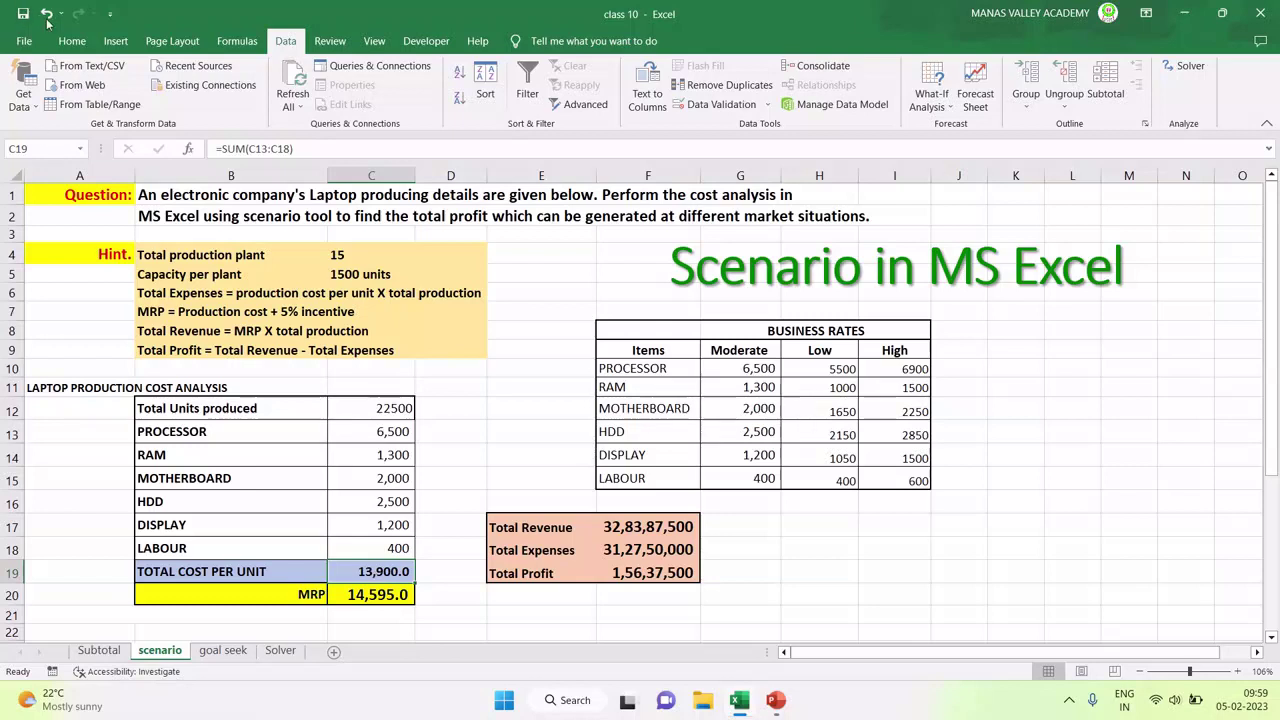
Open the Scenario Manager from What-If Analysis and place it clear of the BUSINESS RATES table.
left_click(72, 41)
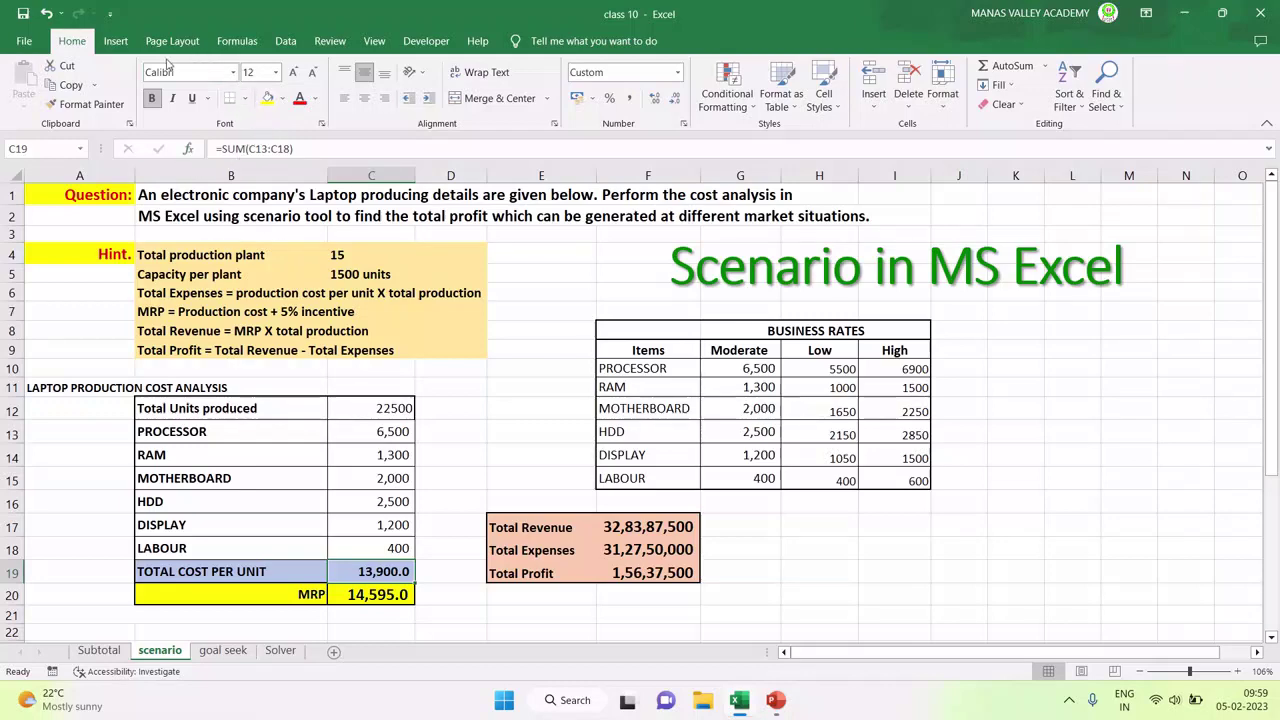
left_click(285, 50)
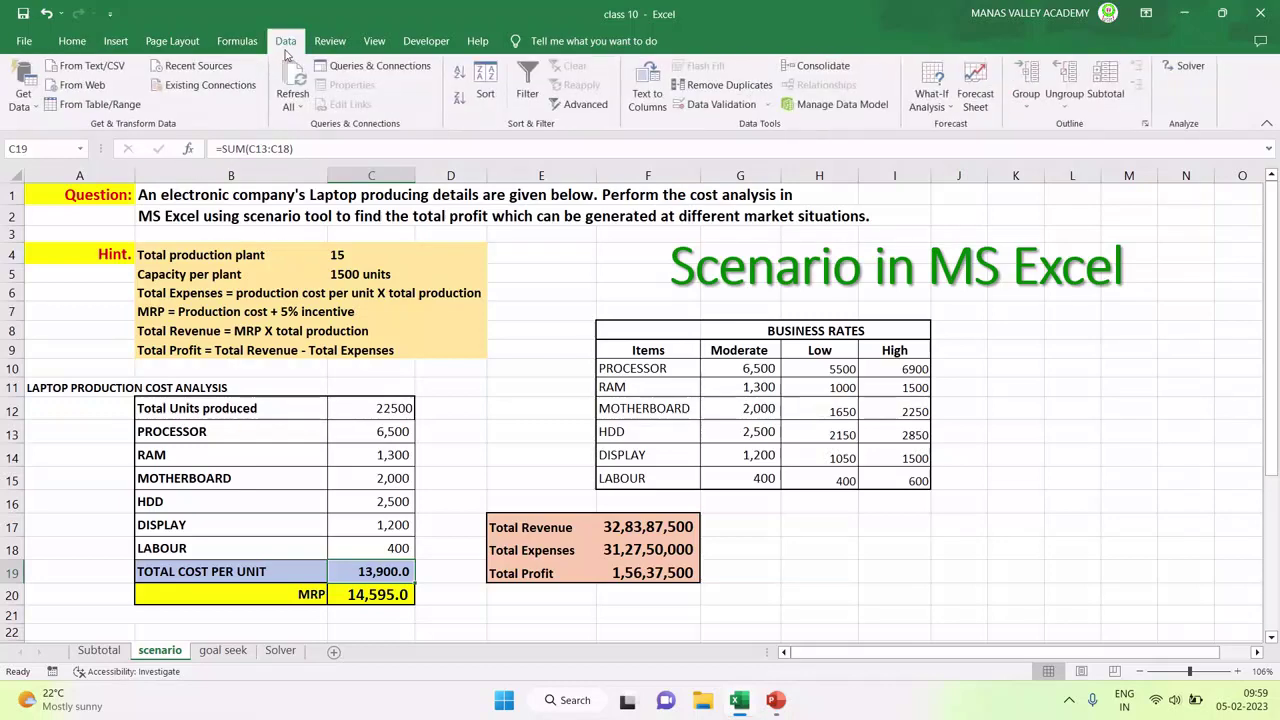
left_click(938, 112)
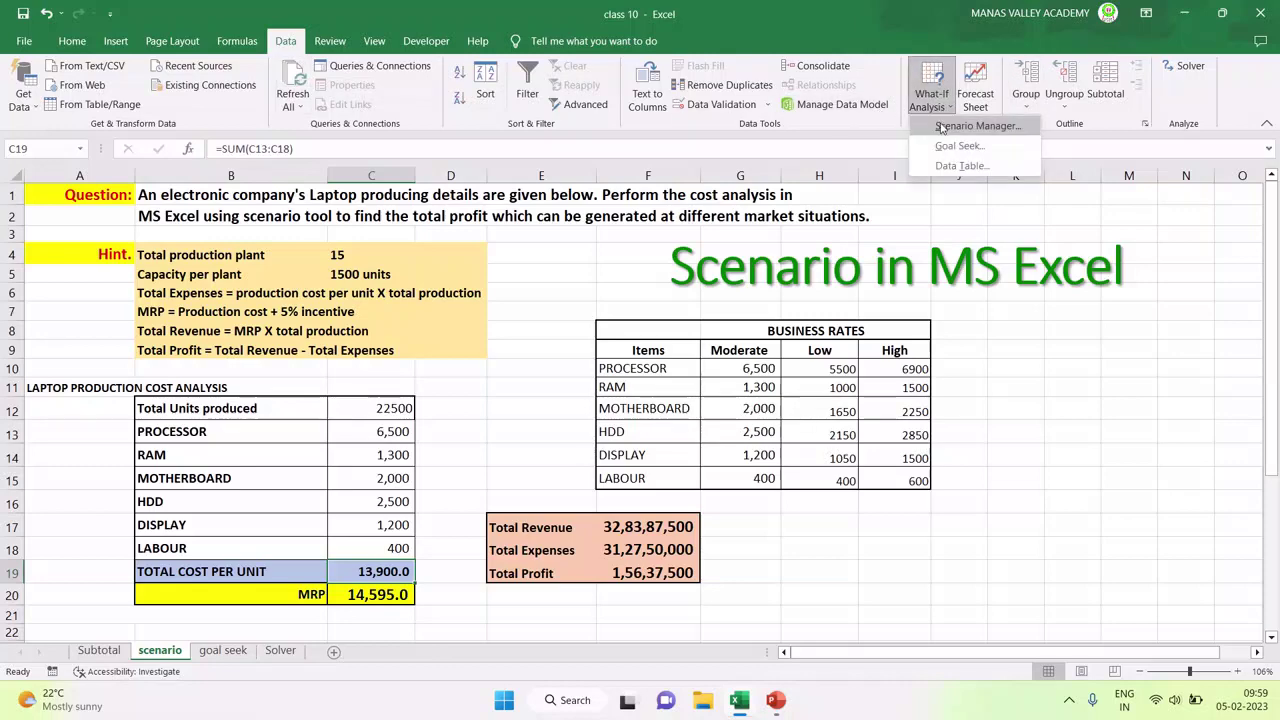
left_click(960, 126)
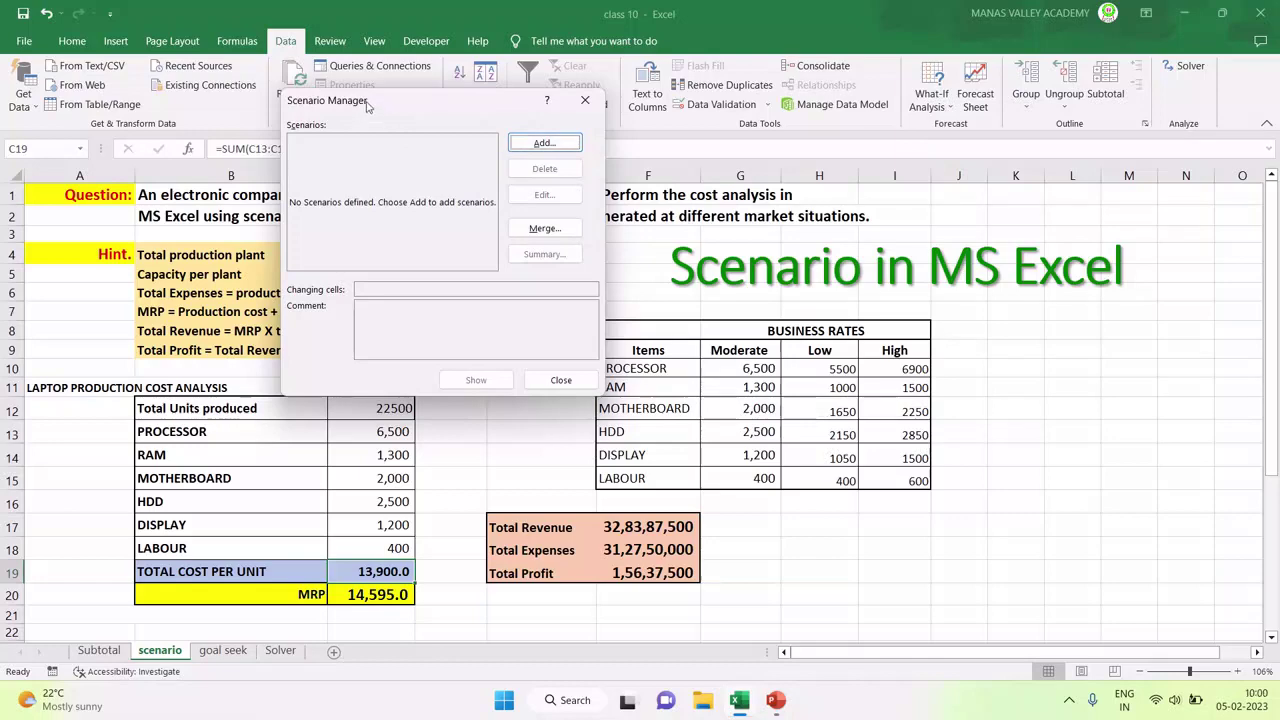
left_click_drag(350, 100, 434, 95)
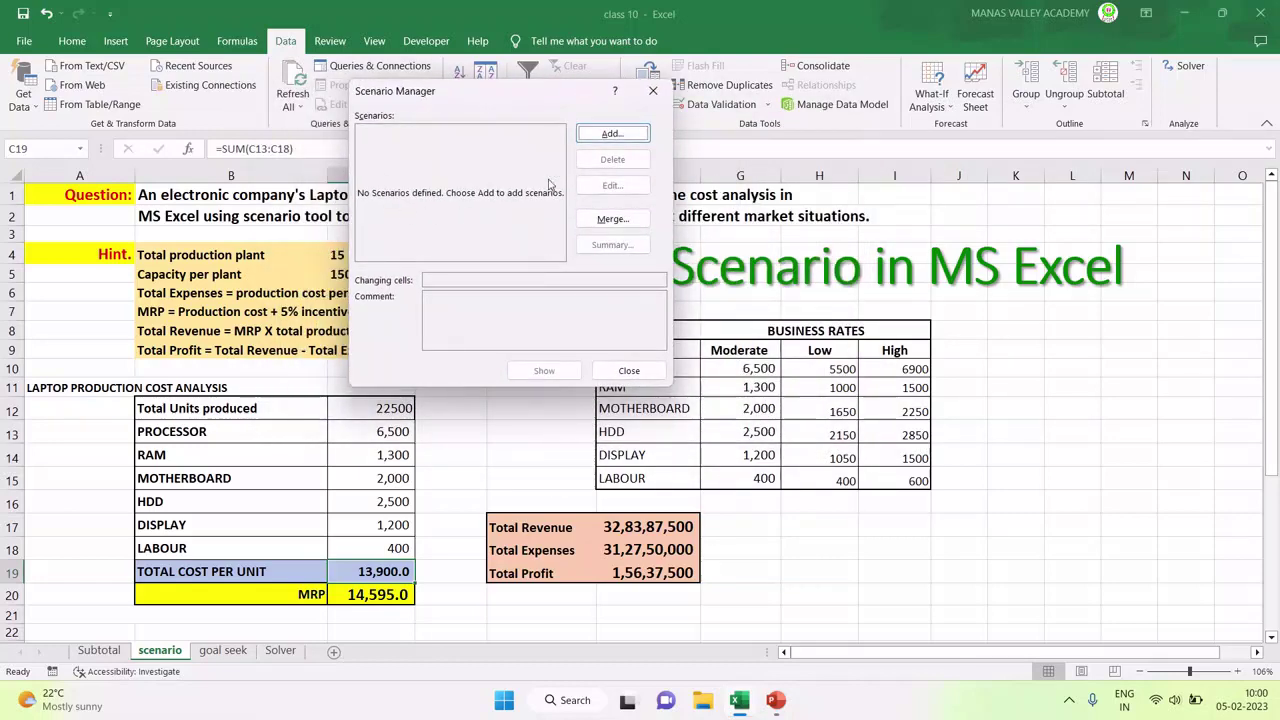
left_click_drag(519, 96, 396, 72)
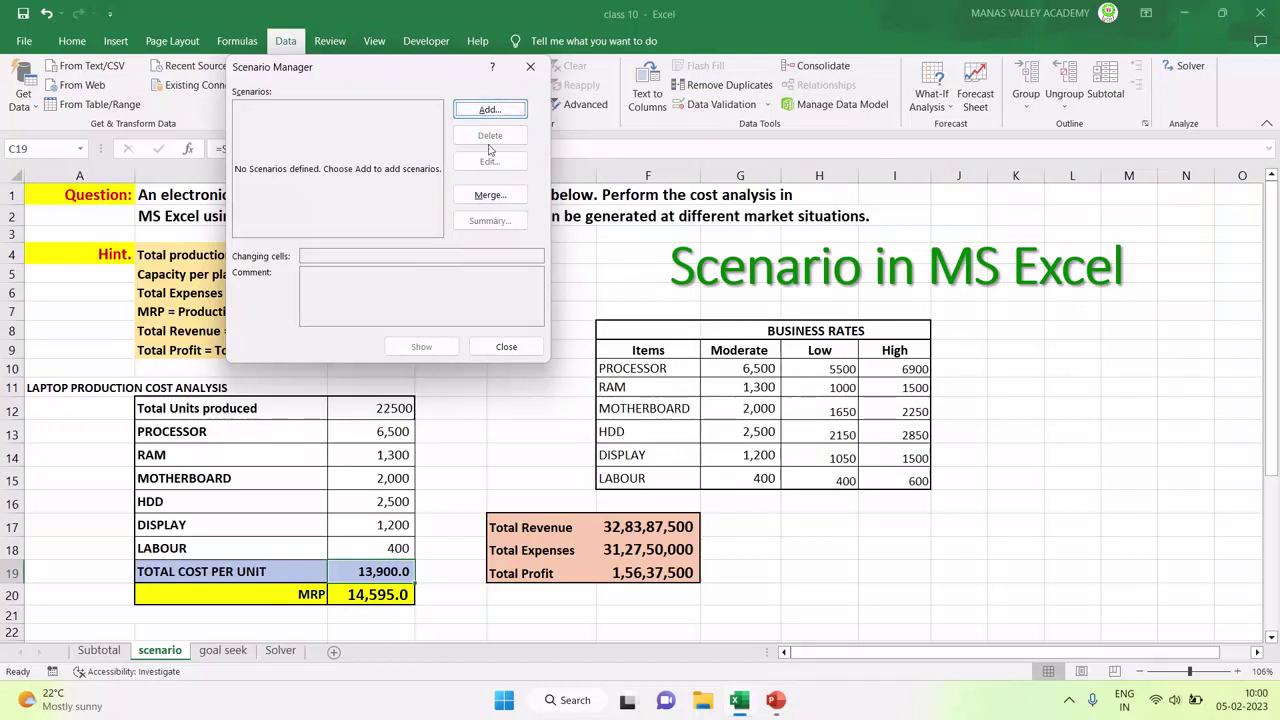
Add a scenario named "High business" with the item costs C13:C18 as its changing cells.
left_click(488, 111)
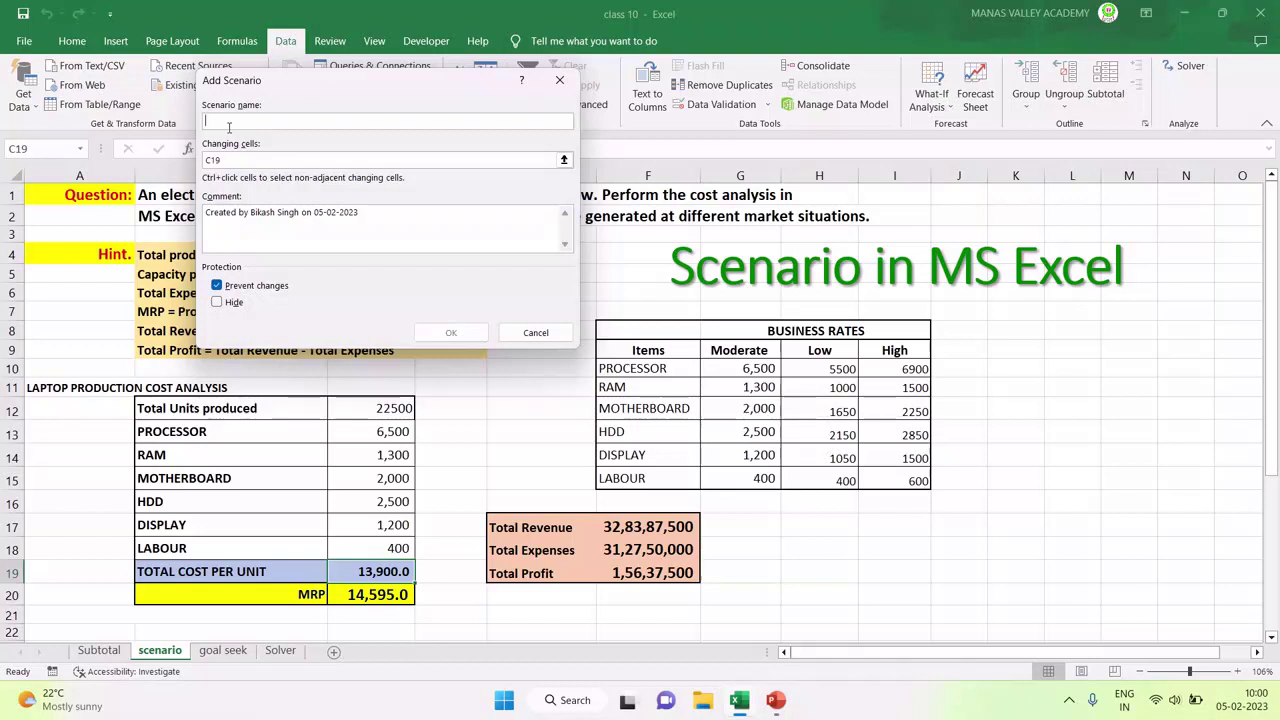
type("High business")
key("Tab")
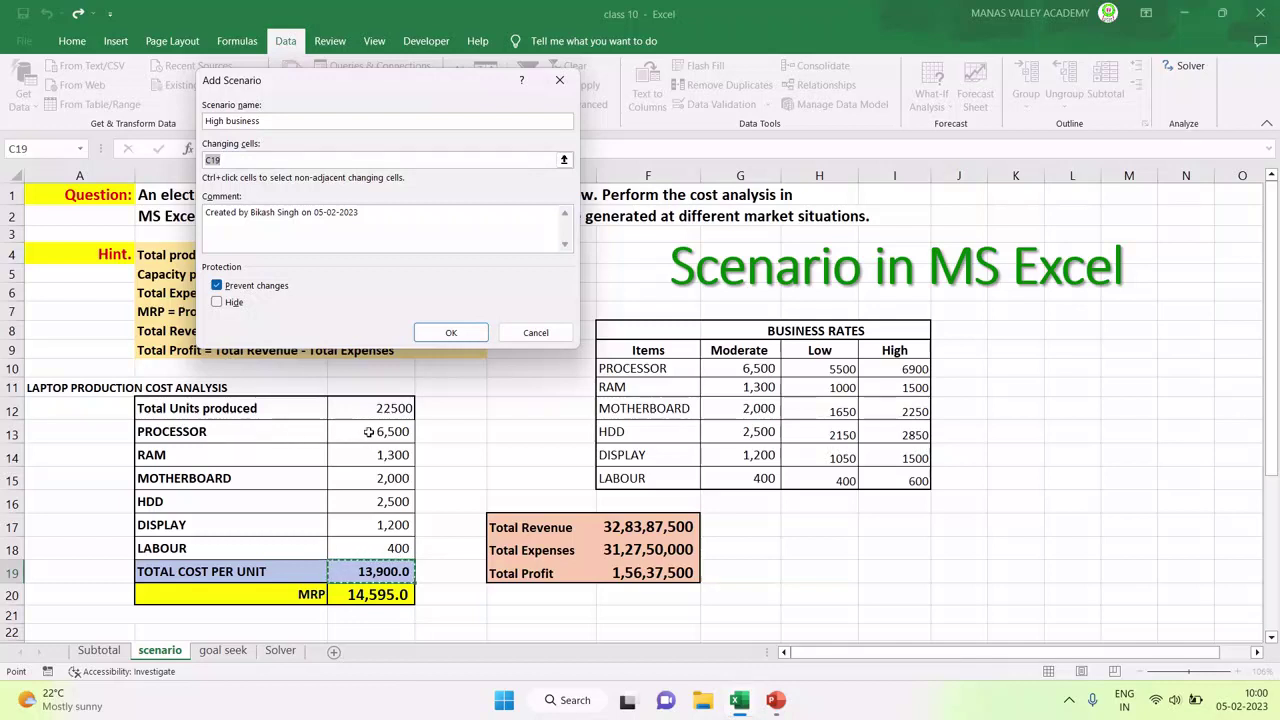
left_click_drag(369, 431, 373, 548)
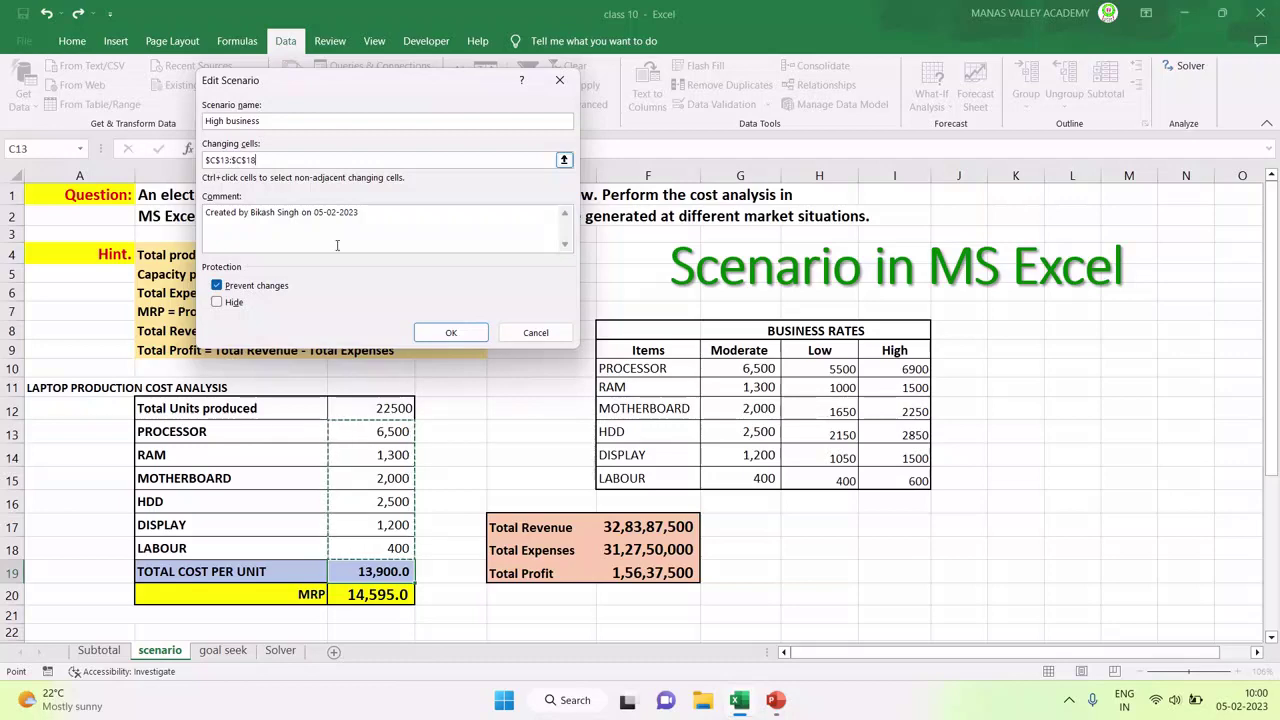
left_click(450, 333)
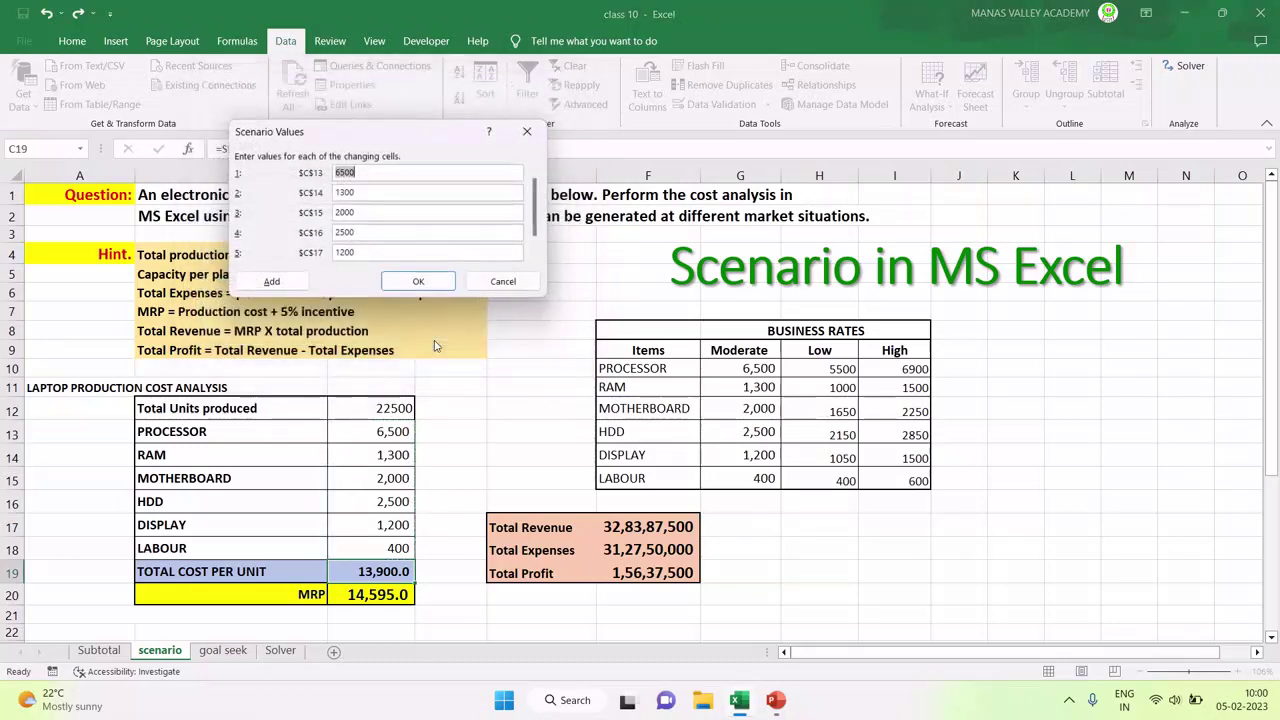
Set the High business scenario values for C13:C18 to 6900, 1500, 2250, 2850, 1500 and 600.
left_click_drag(350, 141, 351, 206)
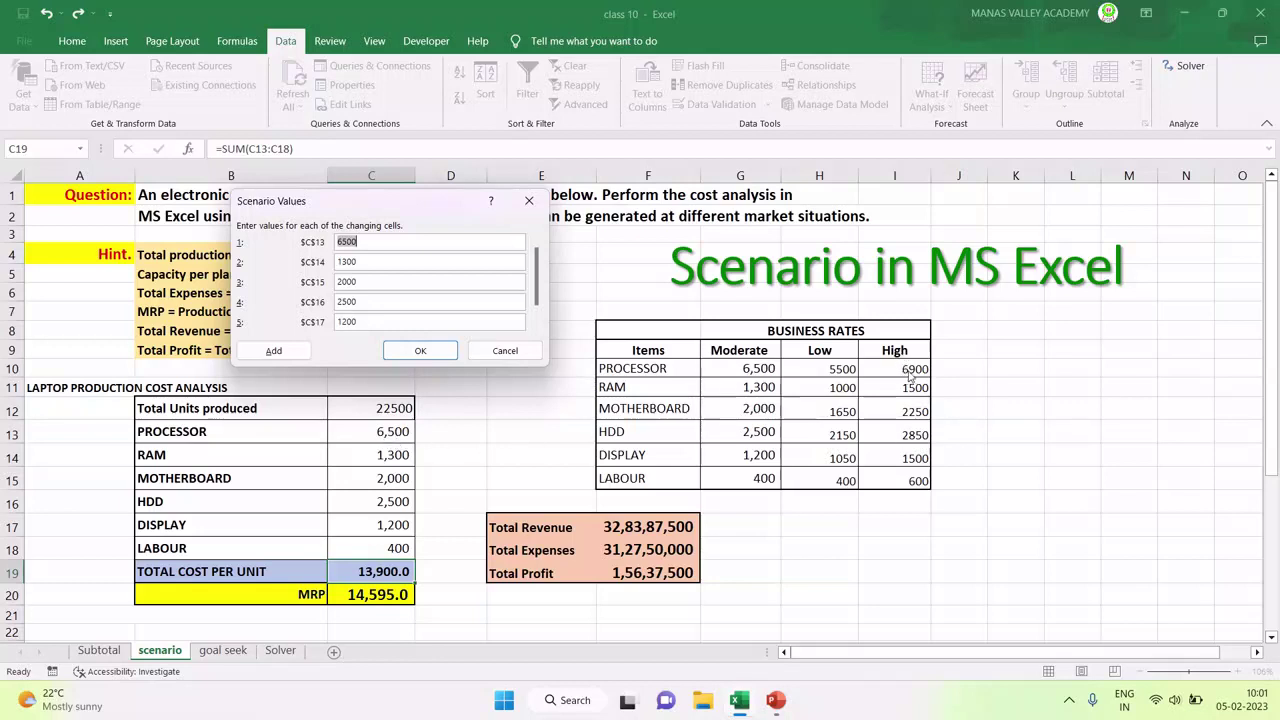
type("69020")
key("BackSpace")
key("BackSpace")
type("00")
key("Tab")
type("1")
key("Tab")
type("2250")
key("Tab")
type("25")
key("Tab")
type("1500")
key("Tab")
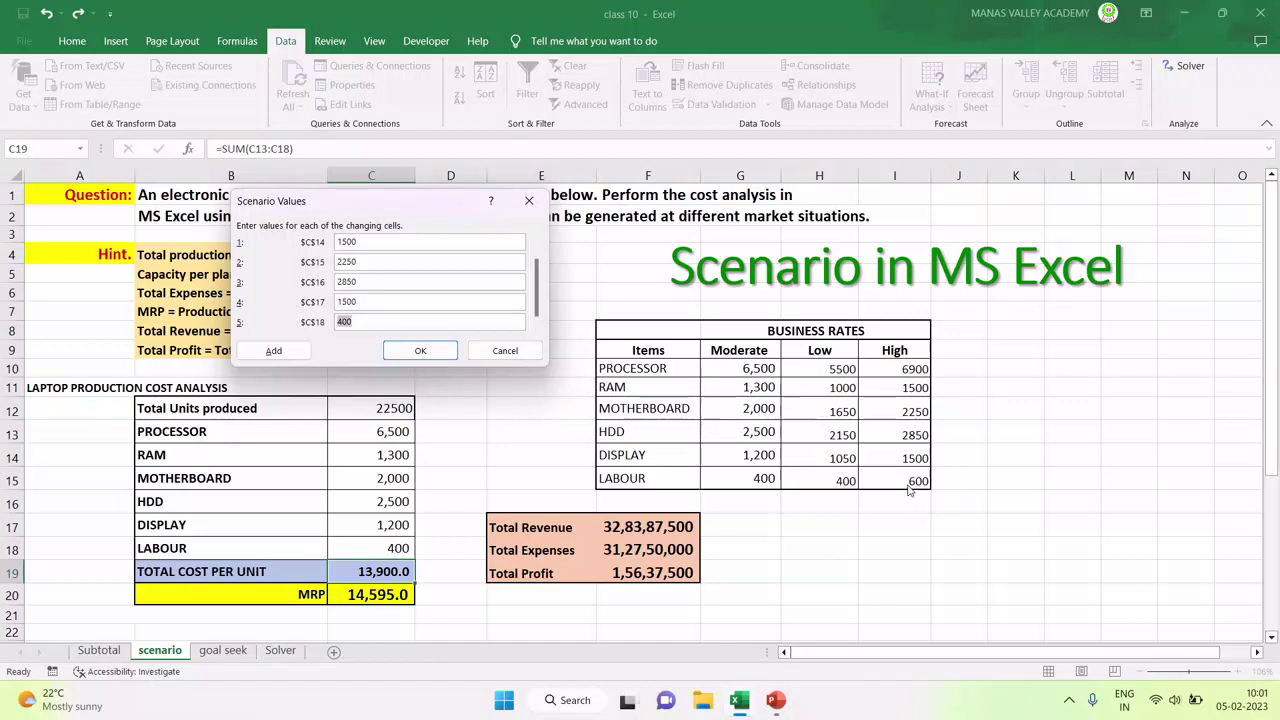
type("6")
left_click(419, 352)
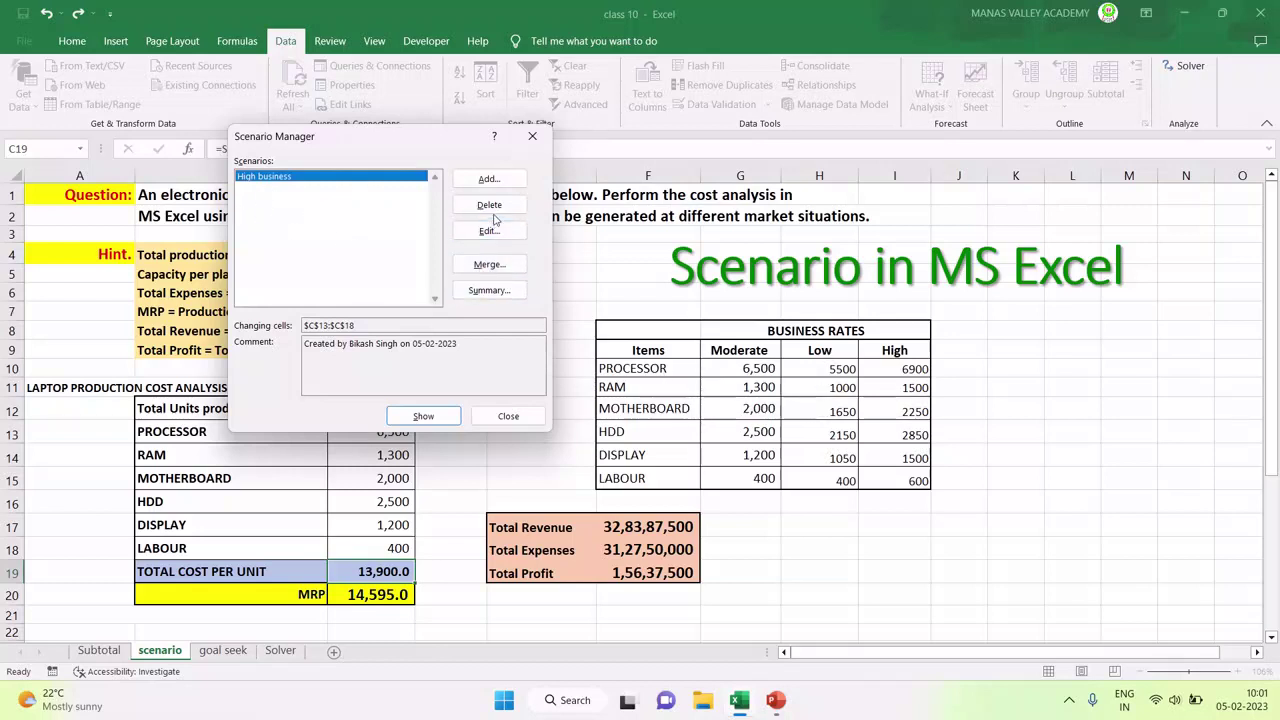
Add a second scenario named "Low business" with changing cells C13:C18.
left_click(486, 181)
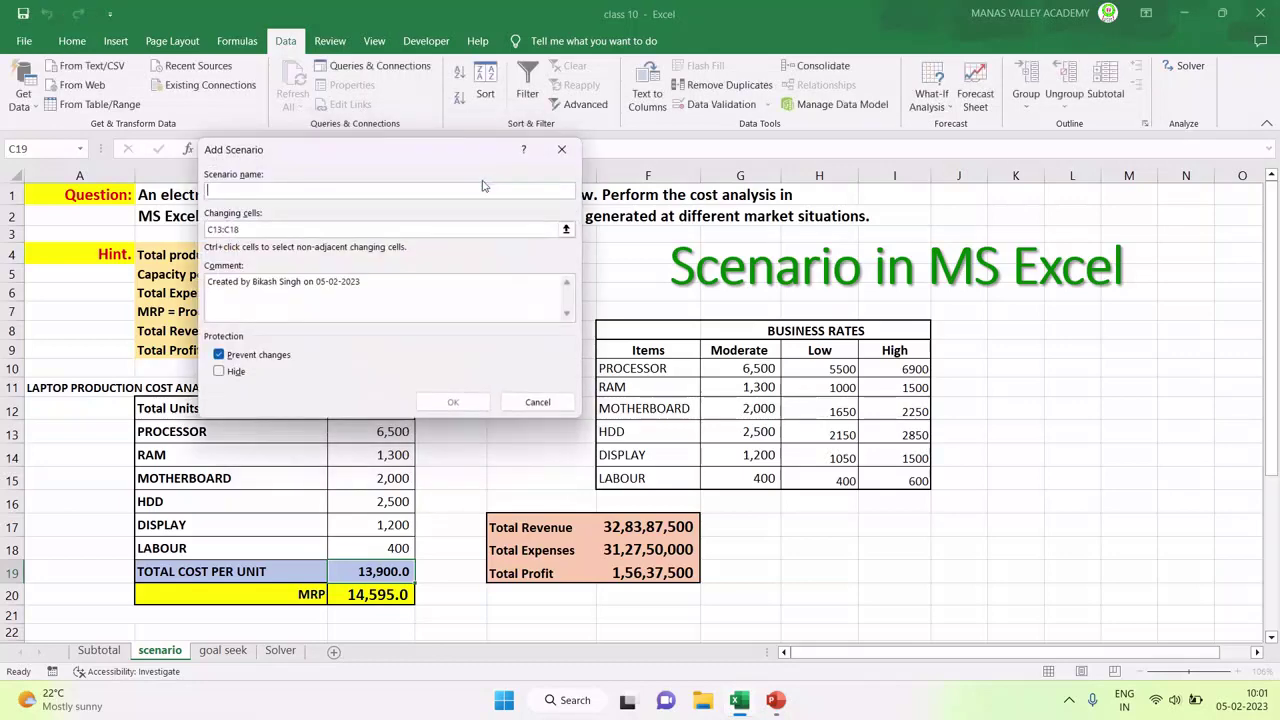
type("Low business")
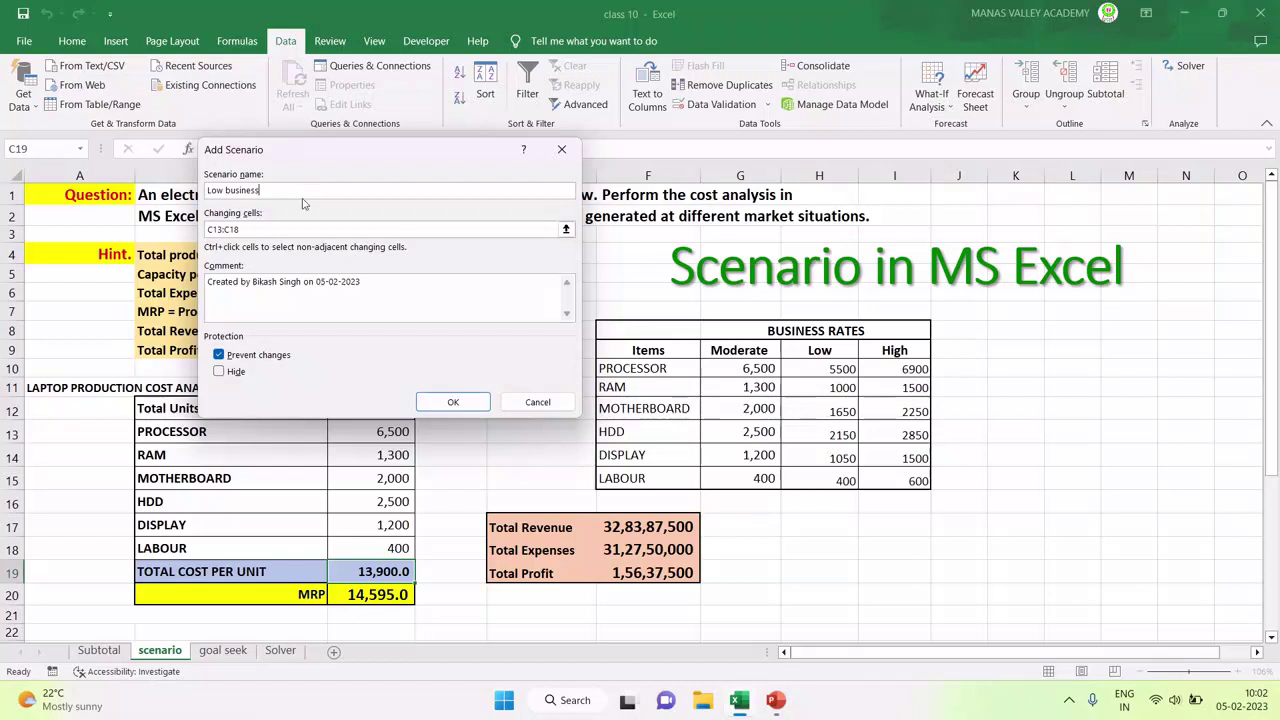
key("Tab")
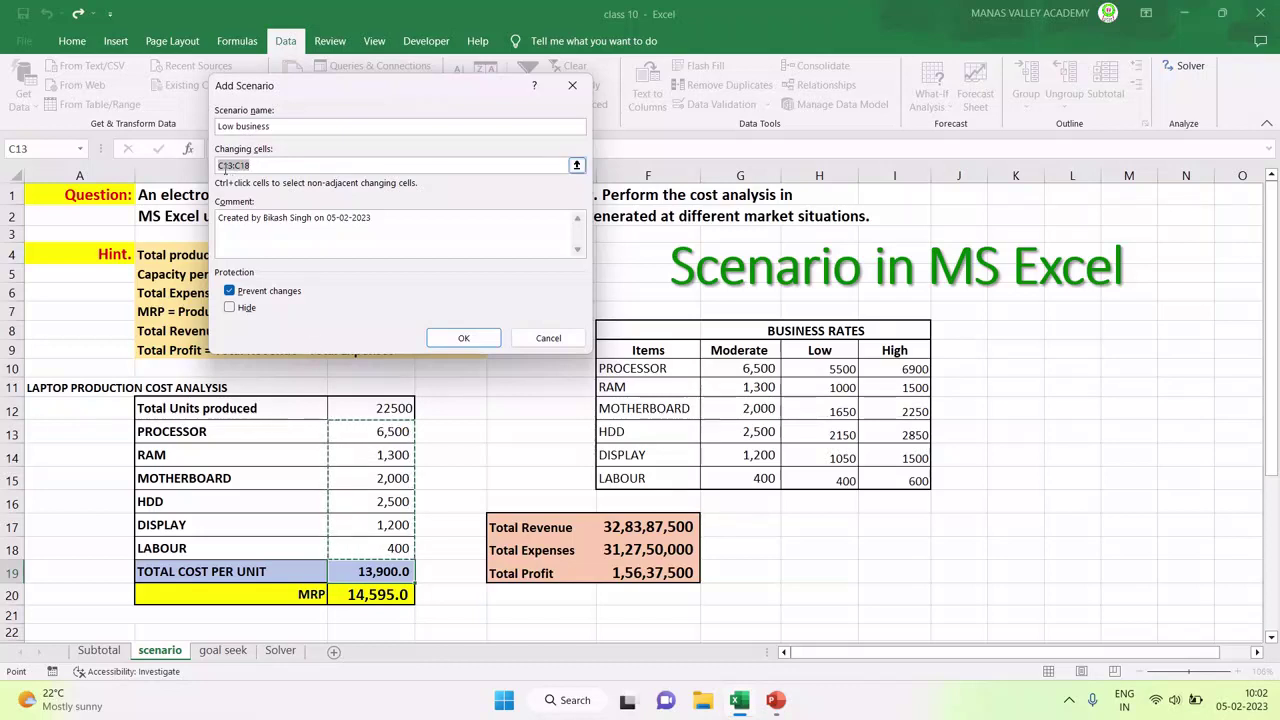
left_click_drag(372, 431, 400, 548)
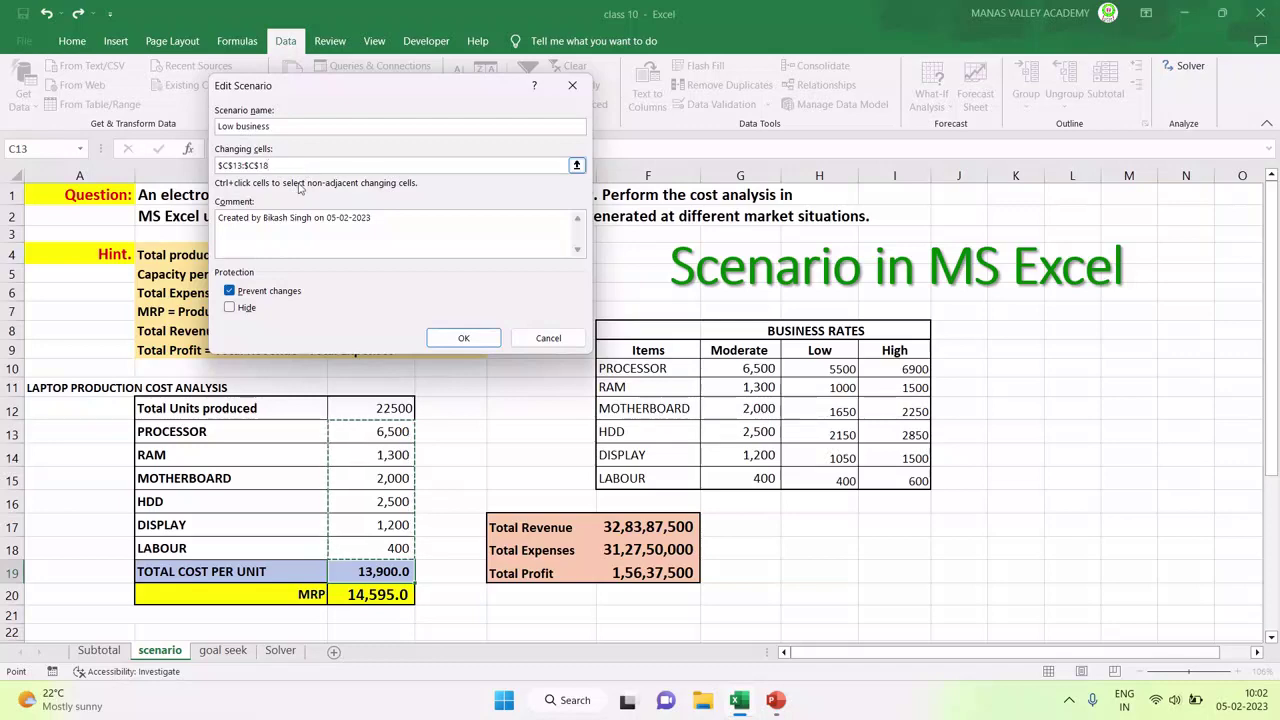
left_click(464, 337)
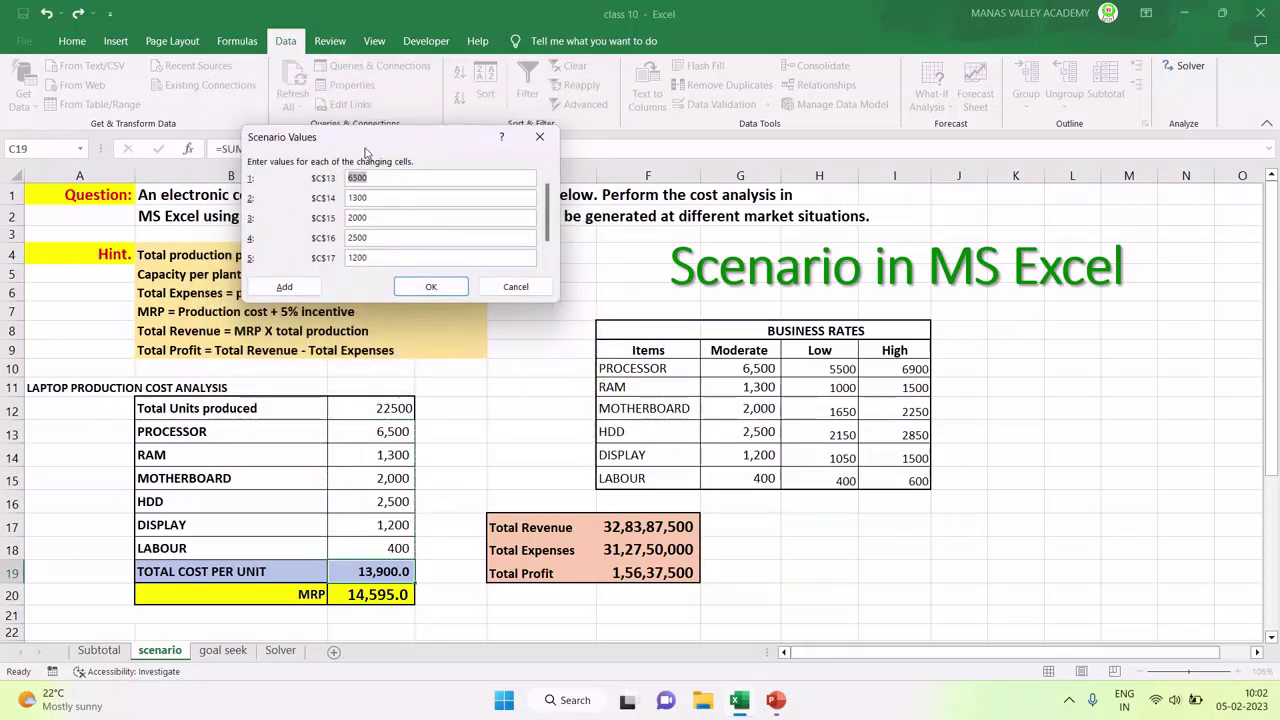
Set the Low business scenario values for C13:C18 to 5500, 1000, 1650, 2150, 1050 and 400.
left_click_drag(366, 150, 387, 220)
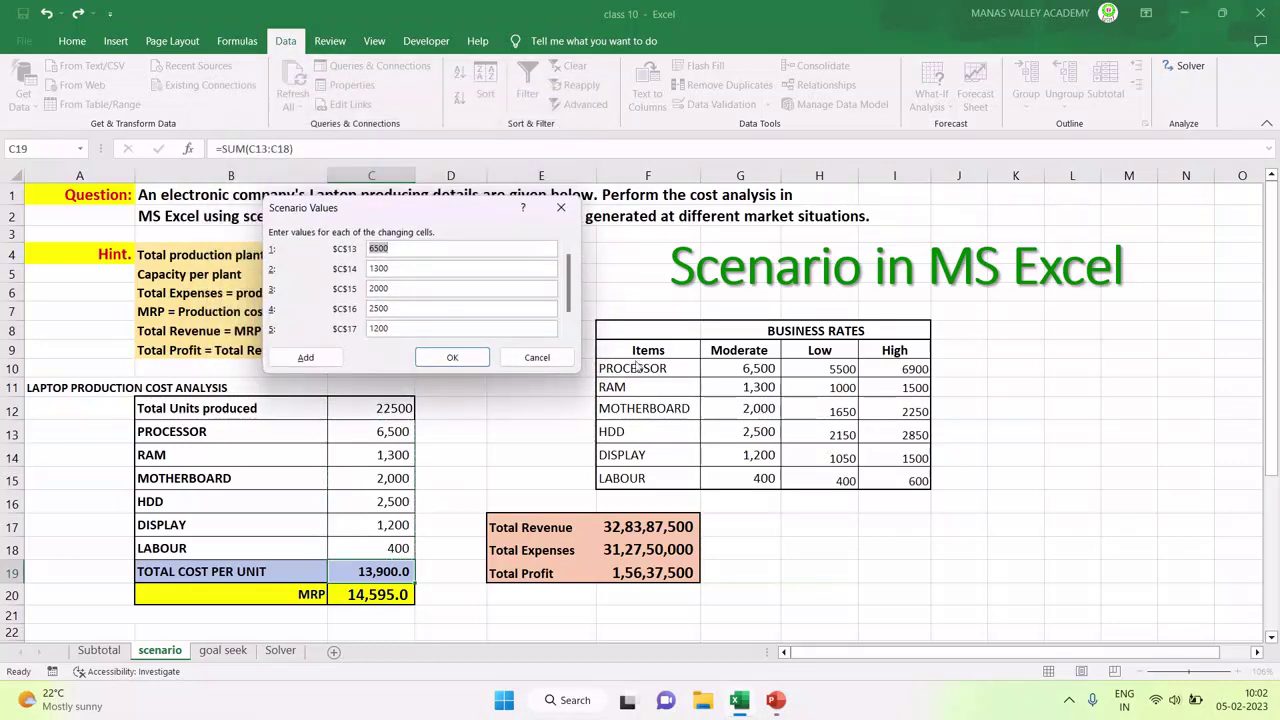
left_click(399, 249)
key("BackSpace")
key("BackSpace")
type("5500")
key("Tab")
type("10")
key("Tab")
type("16")
key("Tab")
type("215")
key("Tab")
type("1")
key("Tab")
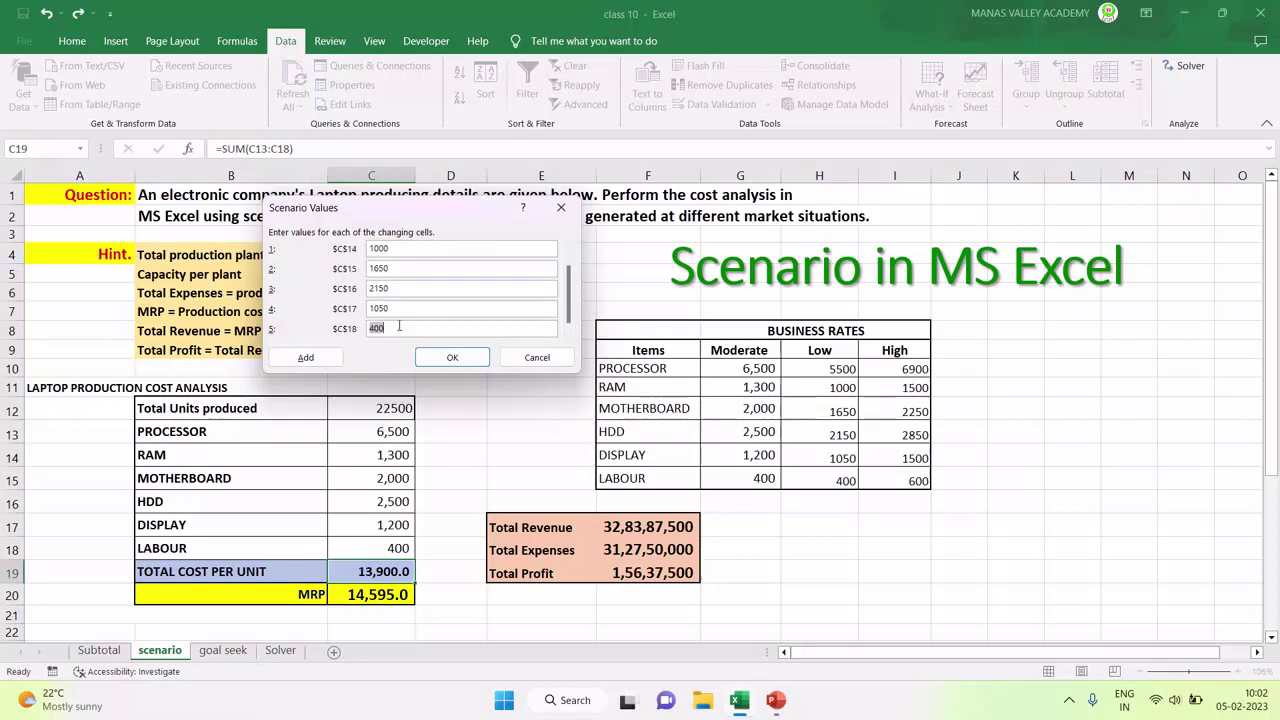
type("400")
left_click(448, 358)
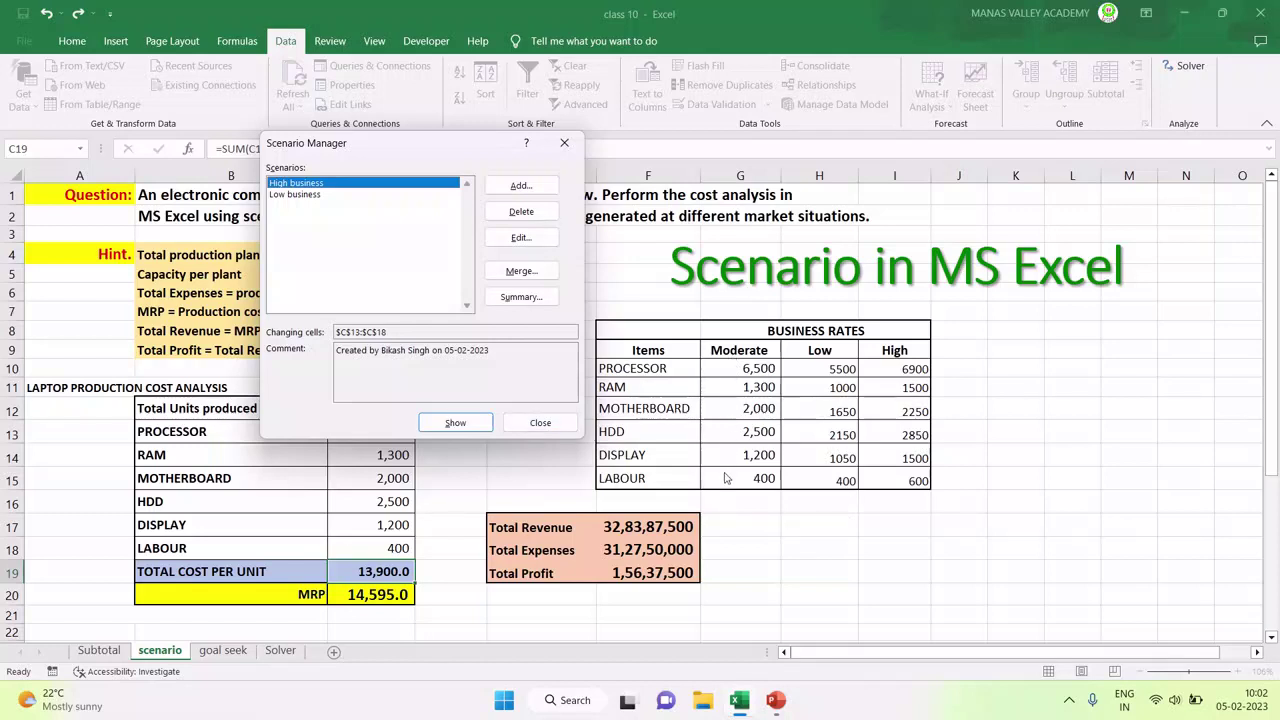
Add a third scenario named "Moderate business", keeping C13:C18 as the changing cells.
left_click(512, 190)
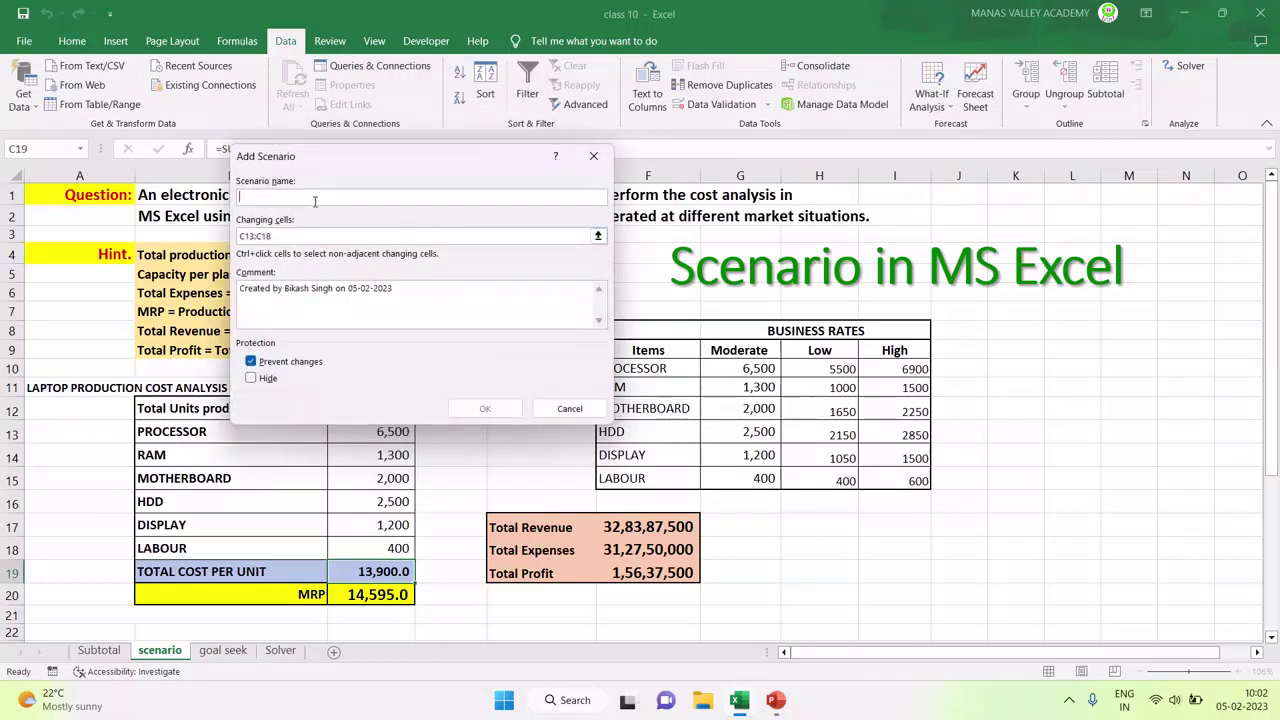
type("Moderate bu")
type("siness")
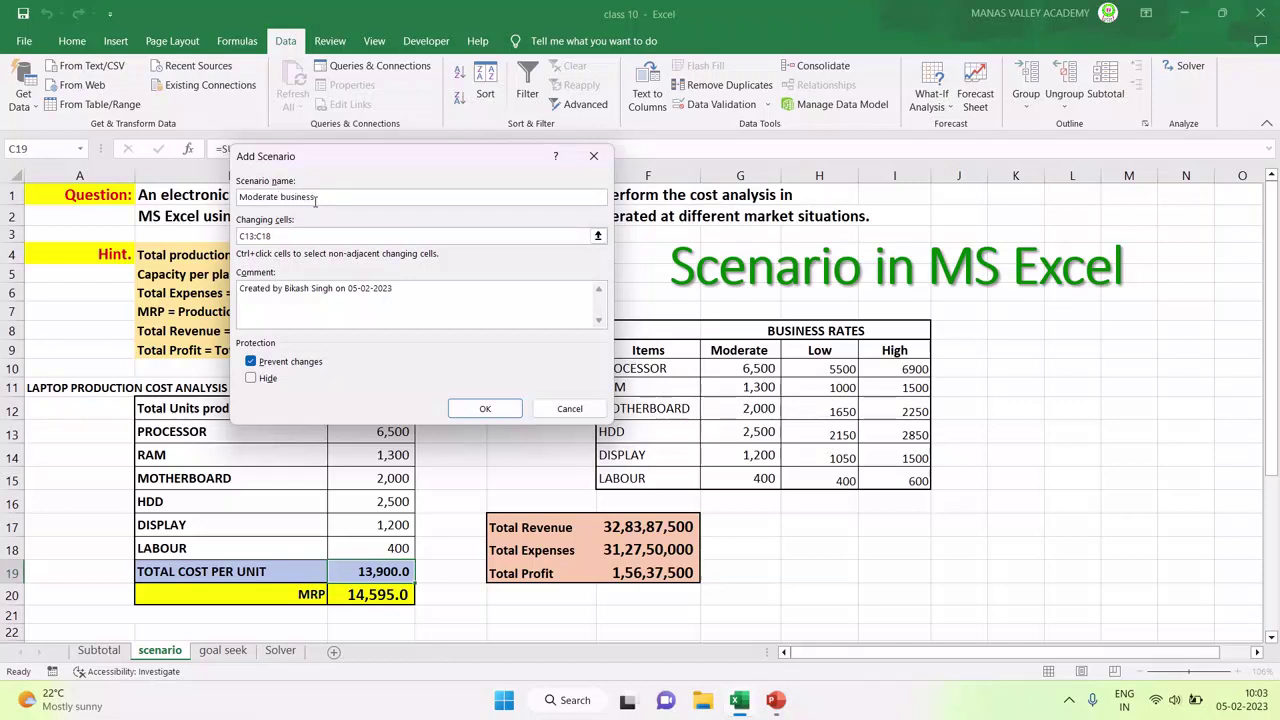
key("Tab")
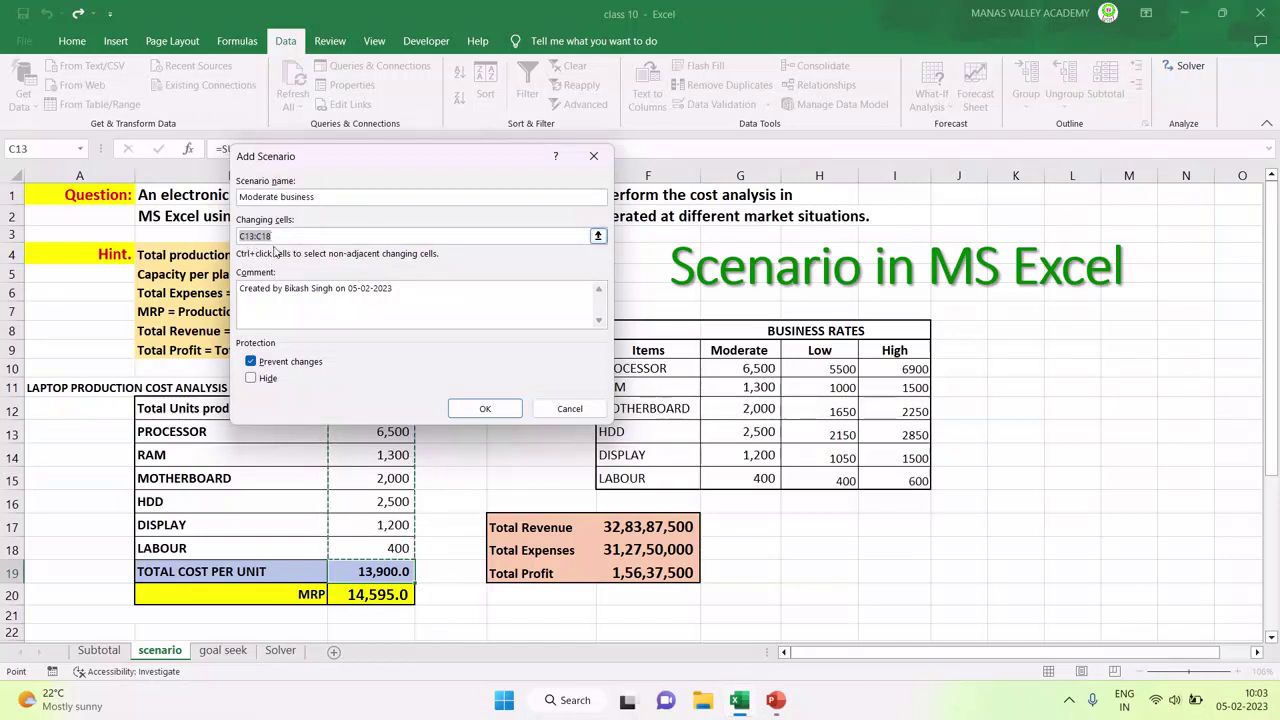
left_click_drag(318, 160, 299, 131)
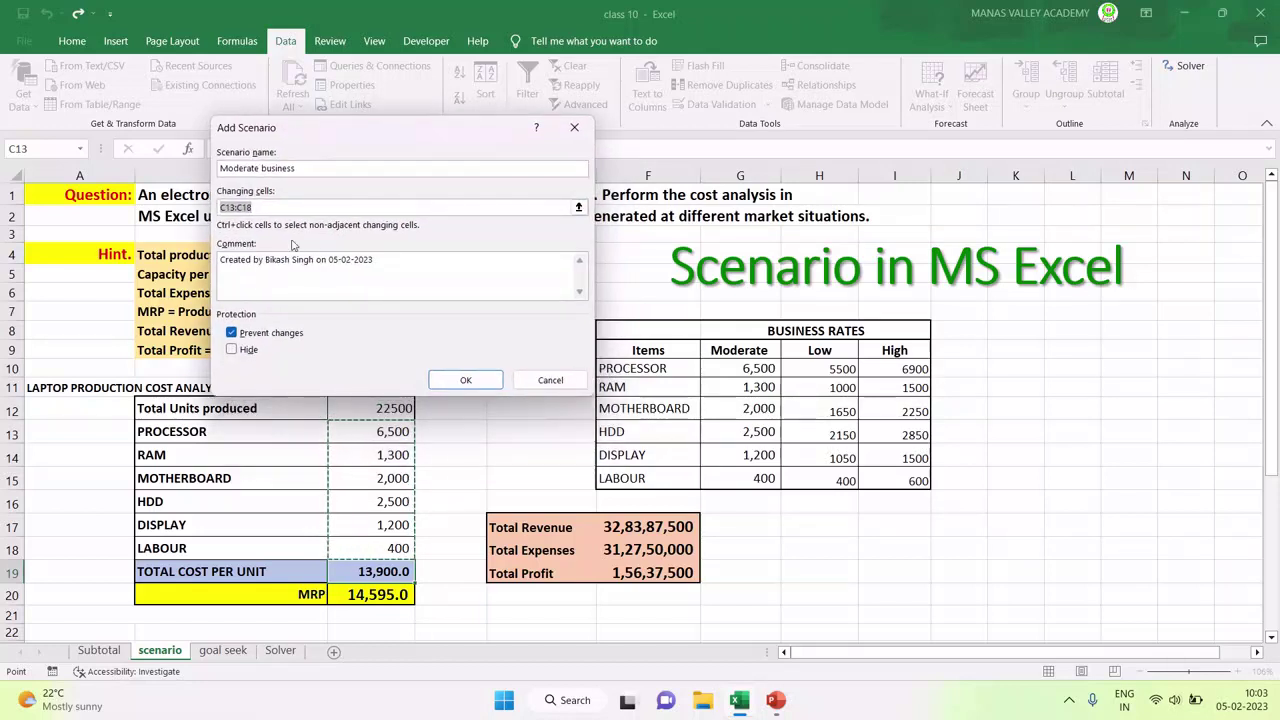
left_click(472, 381)
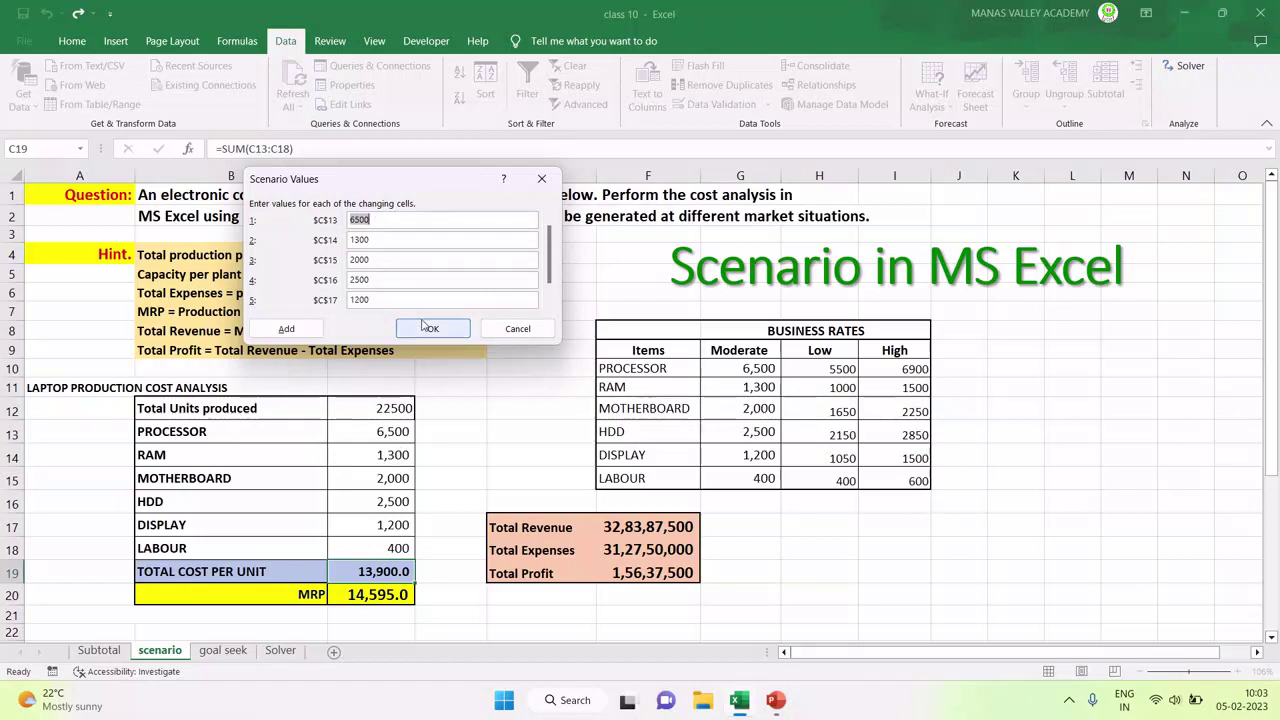
Review the Moderate business scenario values against the Moderate rates and accept 6500, 1300, 2000, 2500, 1200 and 400 for C13:C18.
left_click(380, 221)
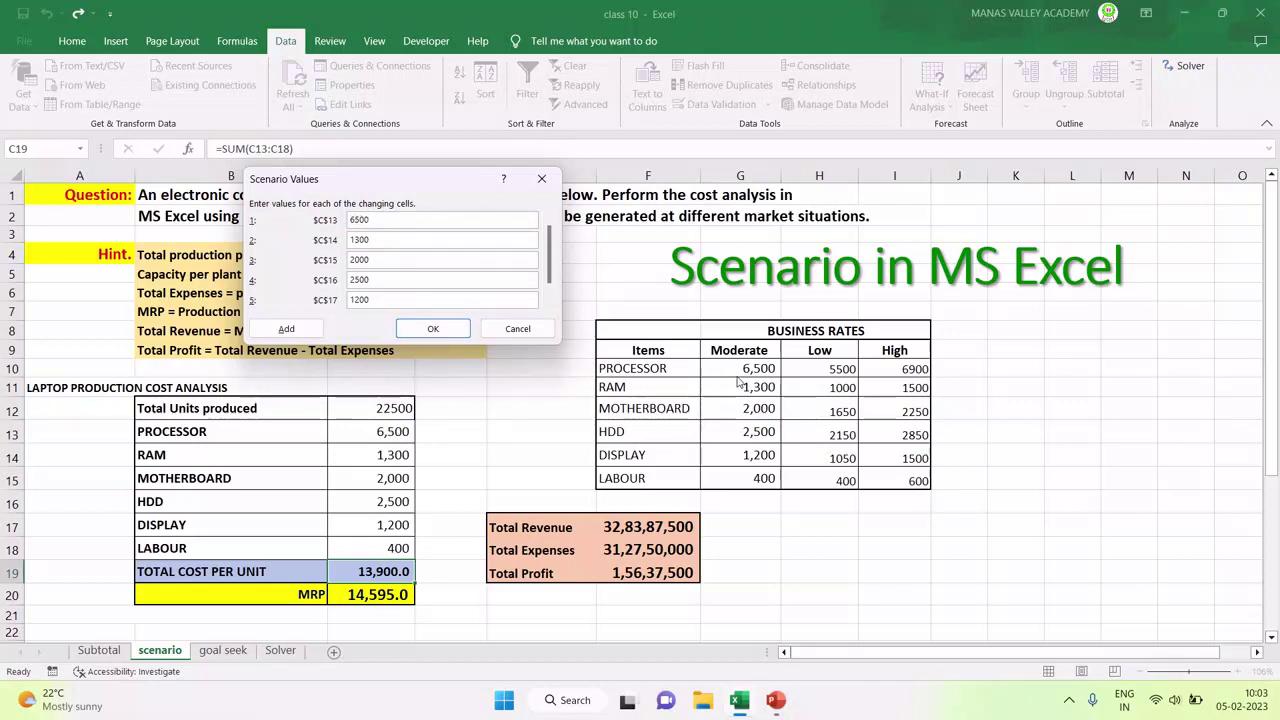
key("Tab")
key("Tab")
key("Tab")
key("Tab")
key("Tab")
left_click(433, 329)
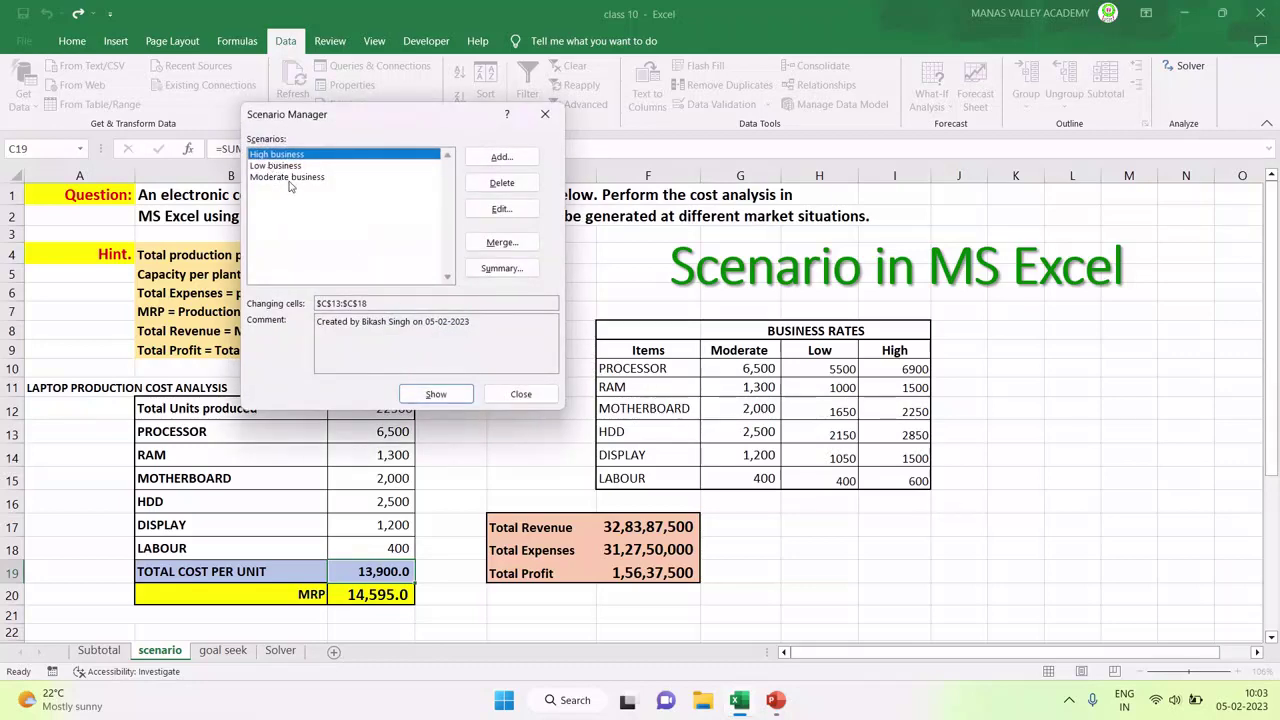
Move the Scenario Manager dialog away from the laptop cost table and the profit totals.
left_click_drag(405, 121, 1007, 204)
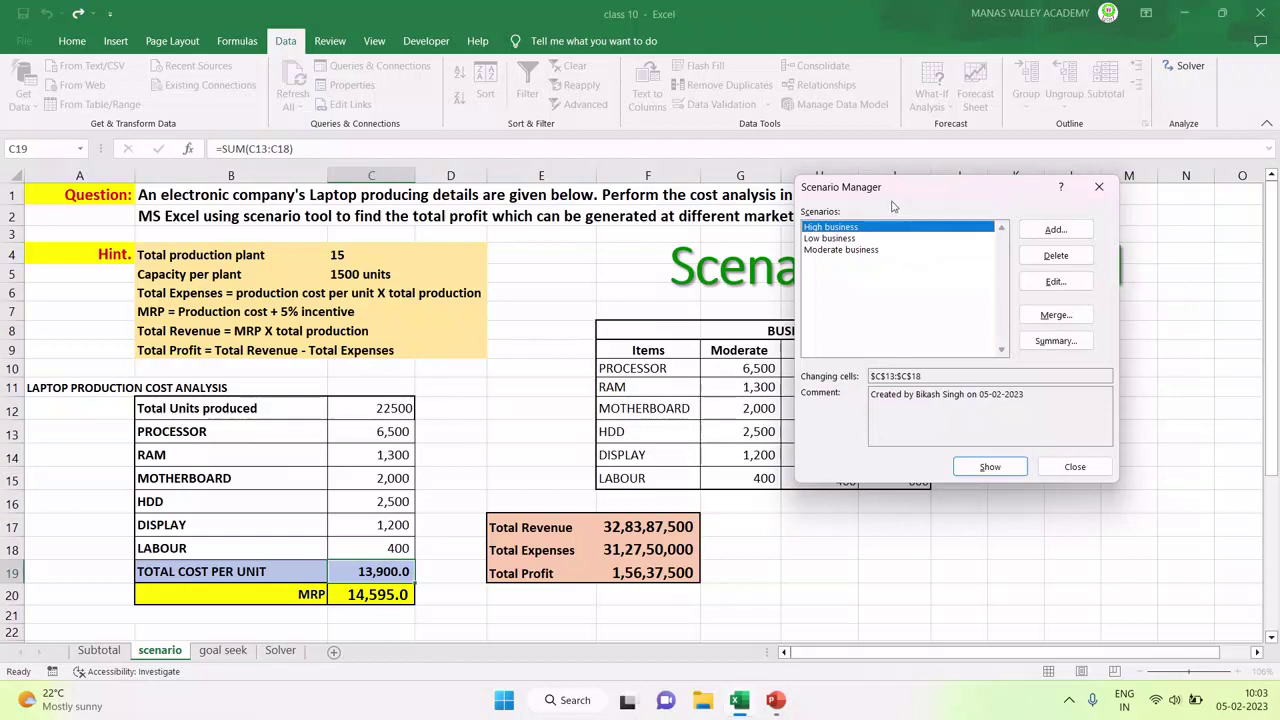
left_click_drag(893, 192, 820, 180)
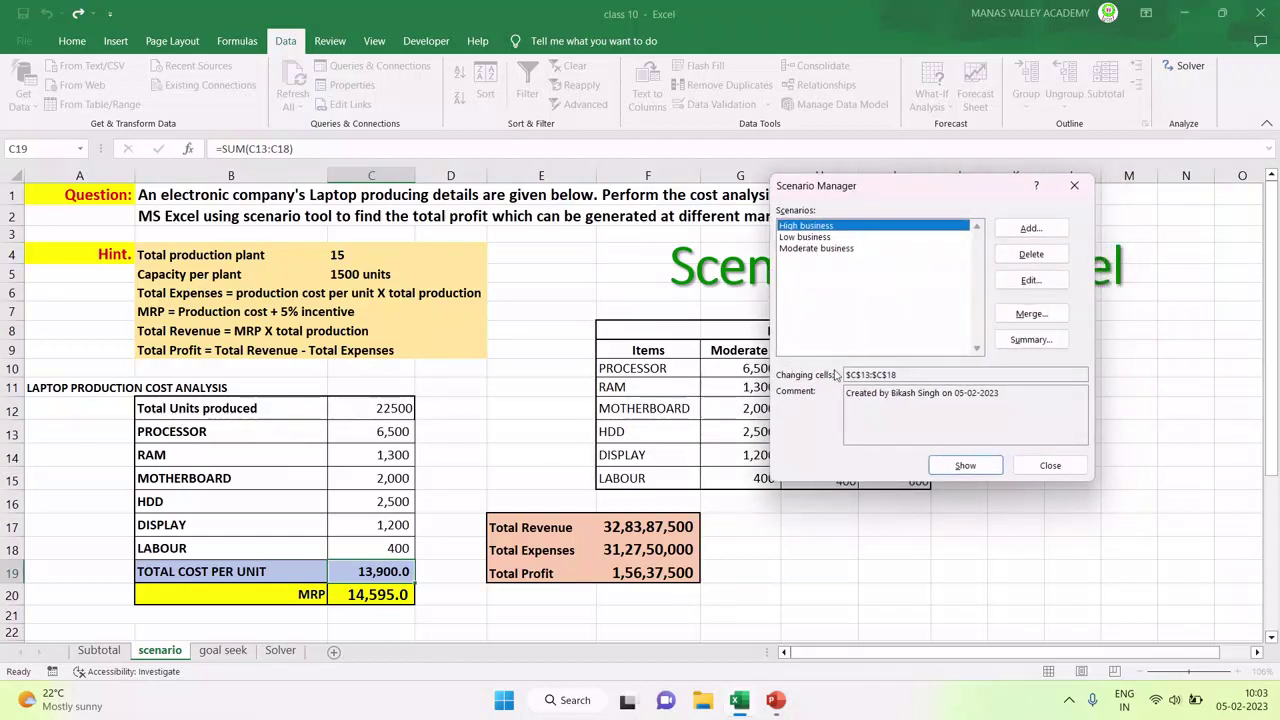
Show the High business scenario in the laptop cost table to view its total profit.
left_click_drag(845, 189, 706, 190)
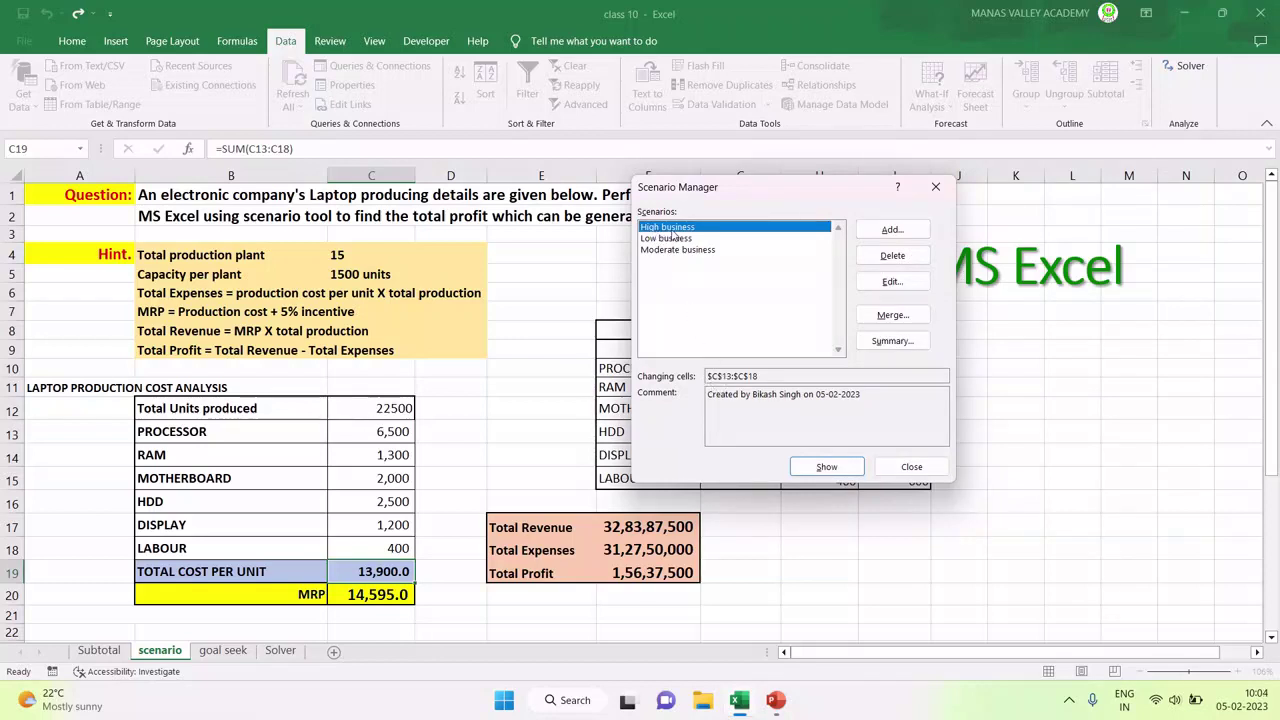
left_click(827, 468)
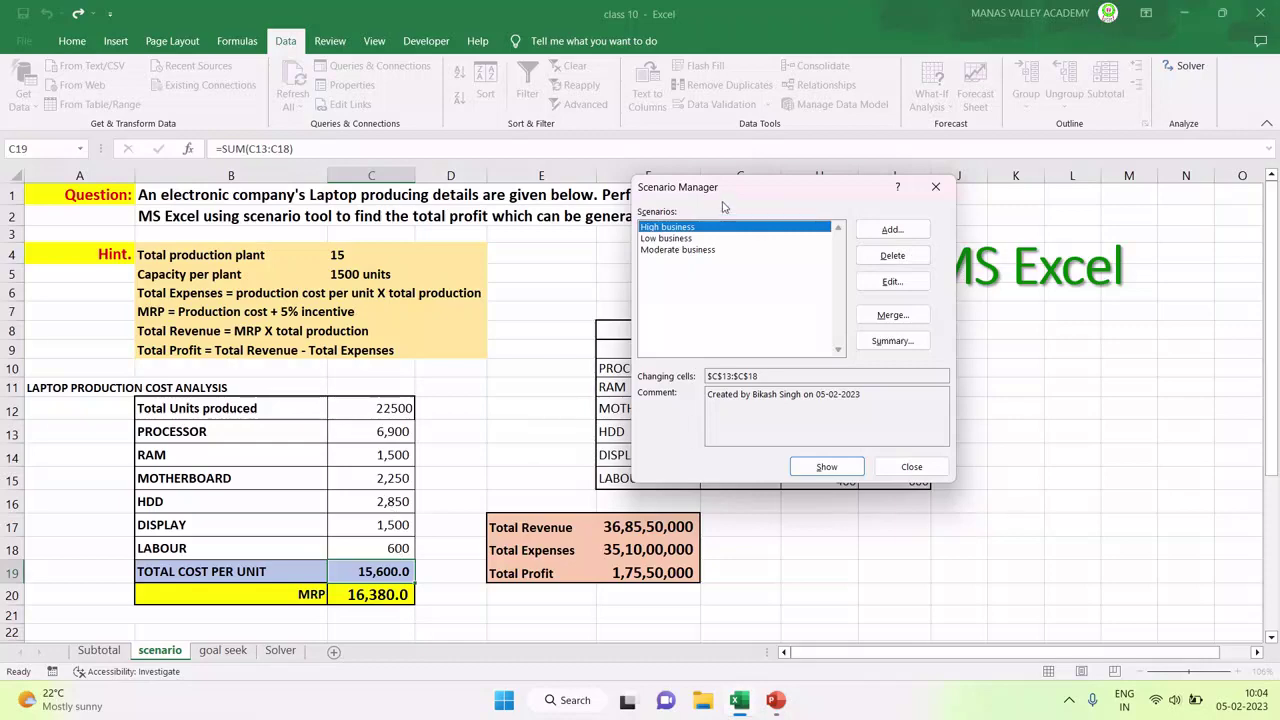
left_click_drag(734, 196, 646, 190)
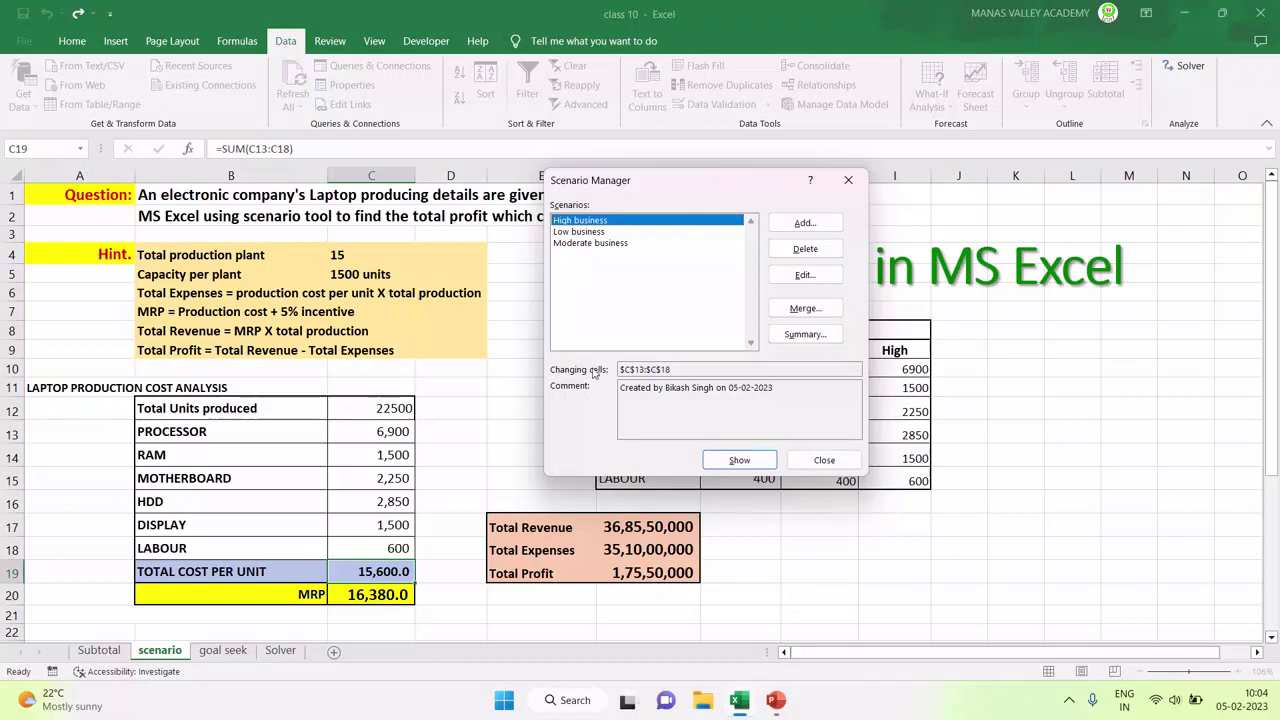
Show the Low business scenario and then the Moderate business scenario in the cost table to compare their total profits.
left_click(576, 232)
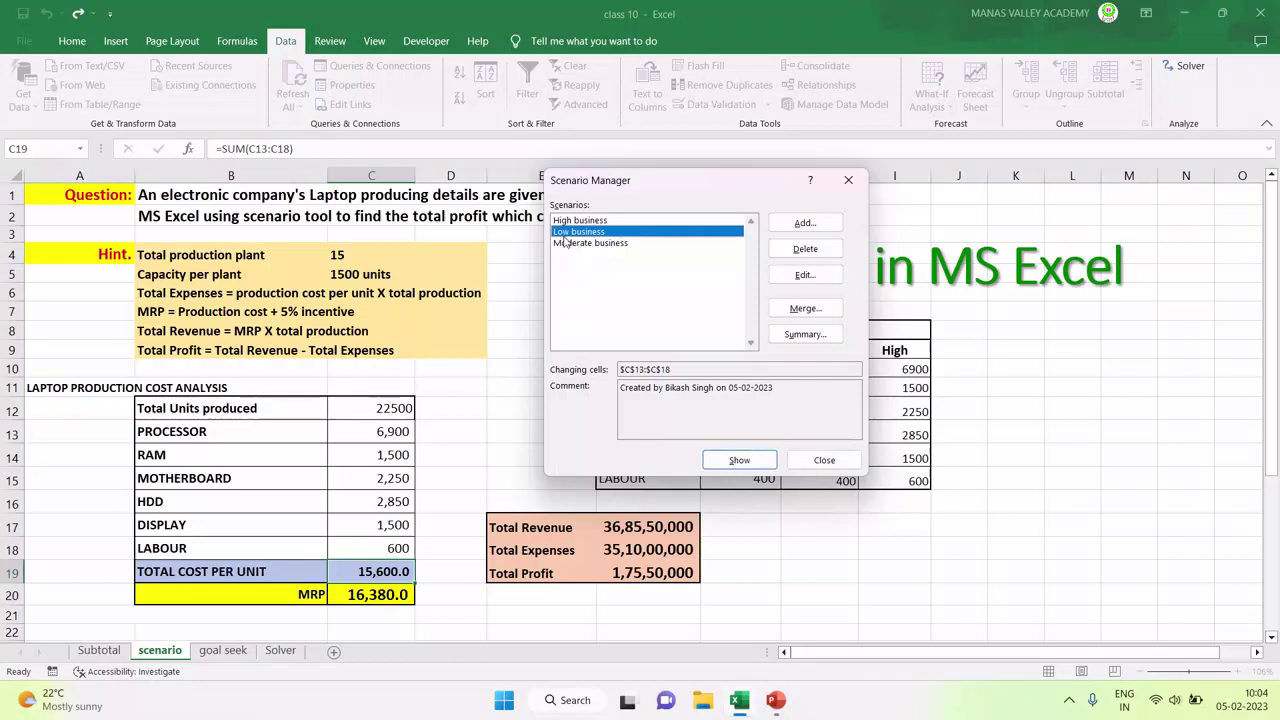
left_click(738, 462)
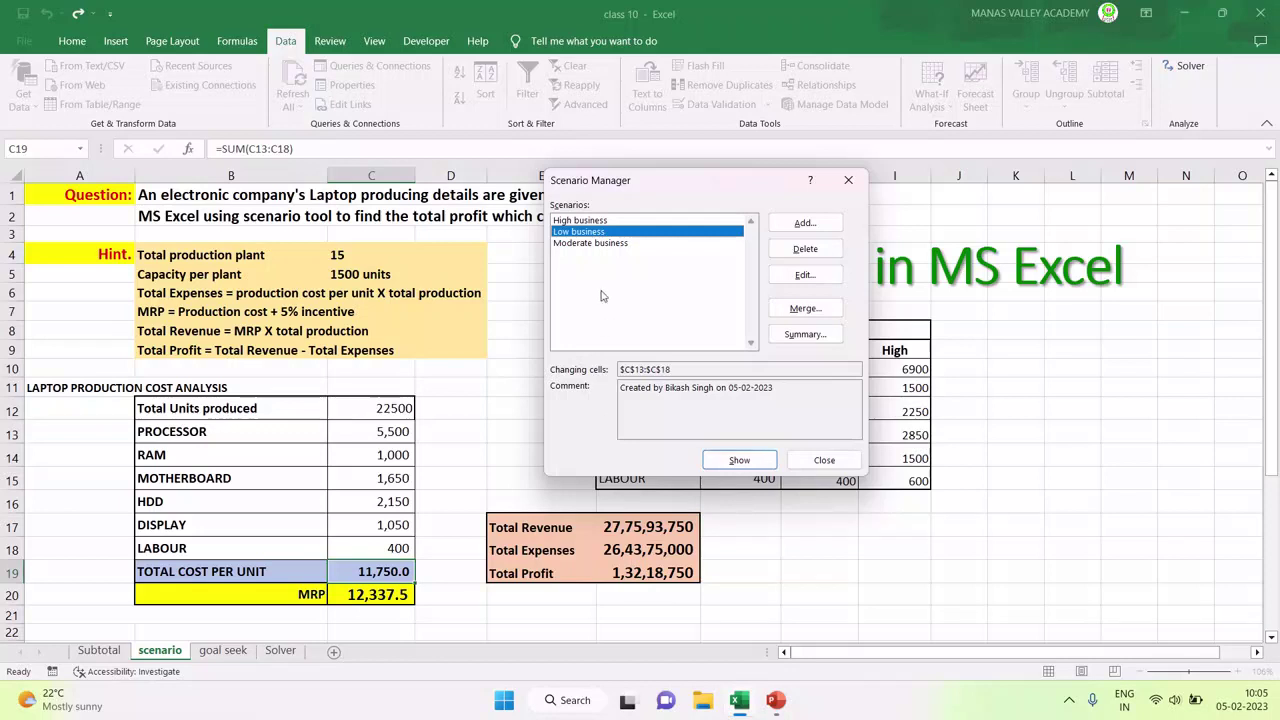
left_click(590, 243)
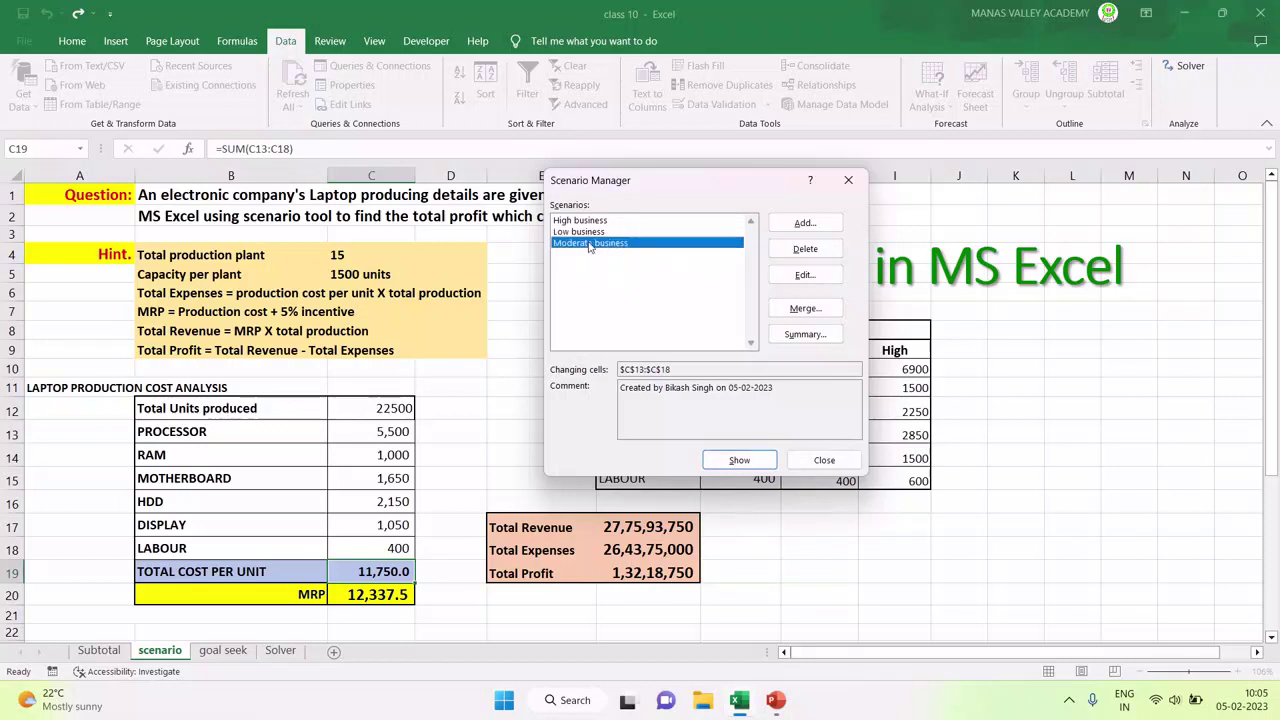
left_click(739, 462)
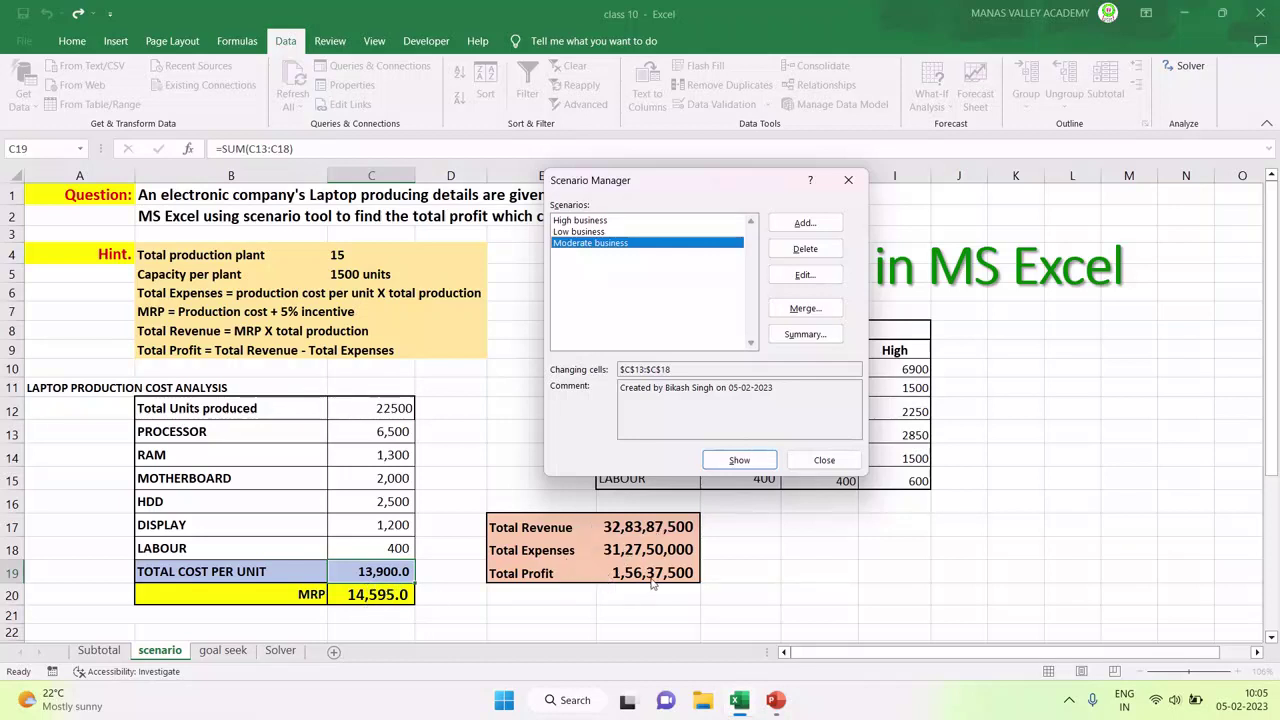
left_click_drag(648, 193, 554, 172)
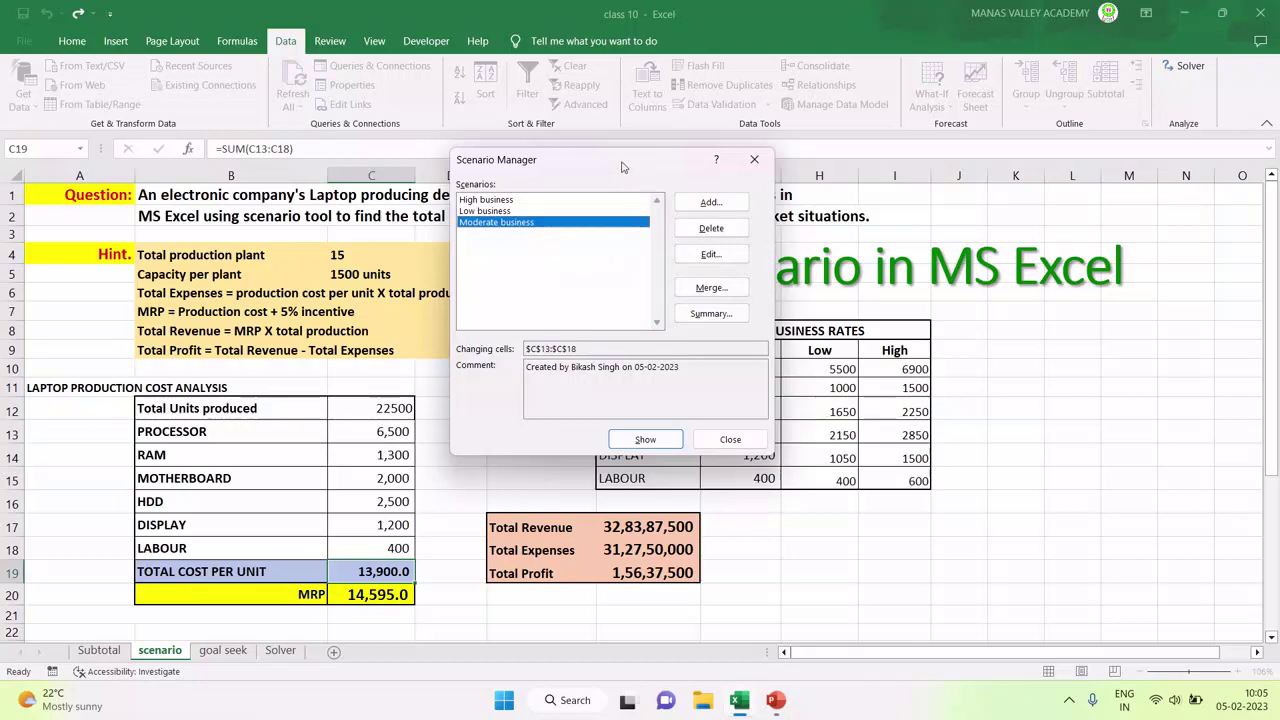
left_click_drag(621, 166, 590, 150)
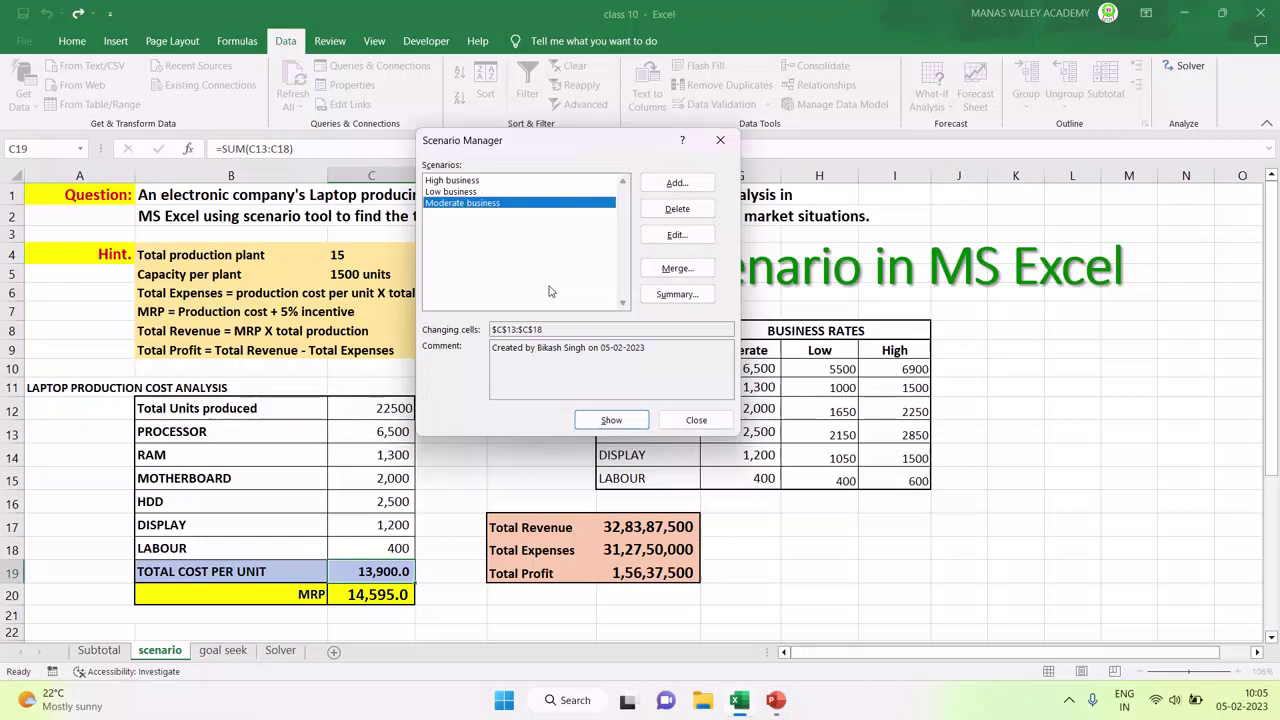
Generate a Scenario summary report with the Total Profit cell F19 as the result cell, and select the Moderate business result in it.
left_click(678, 295)
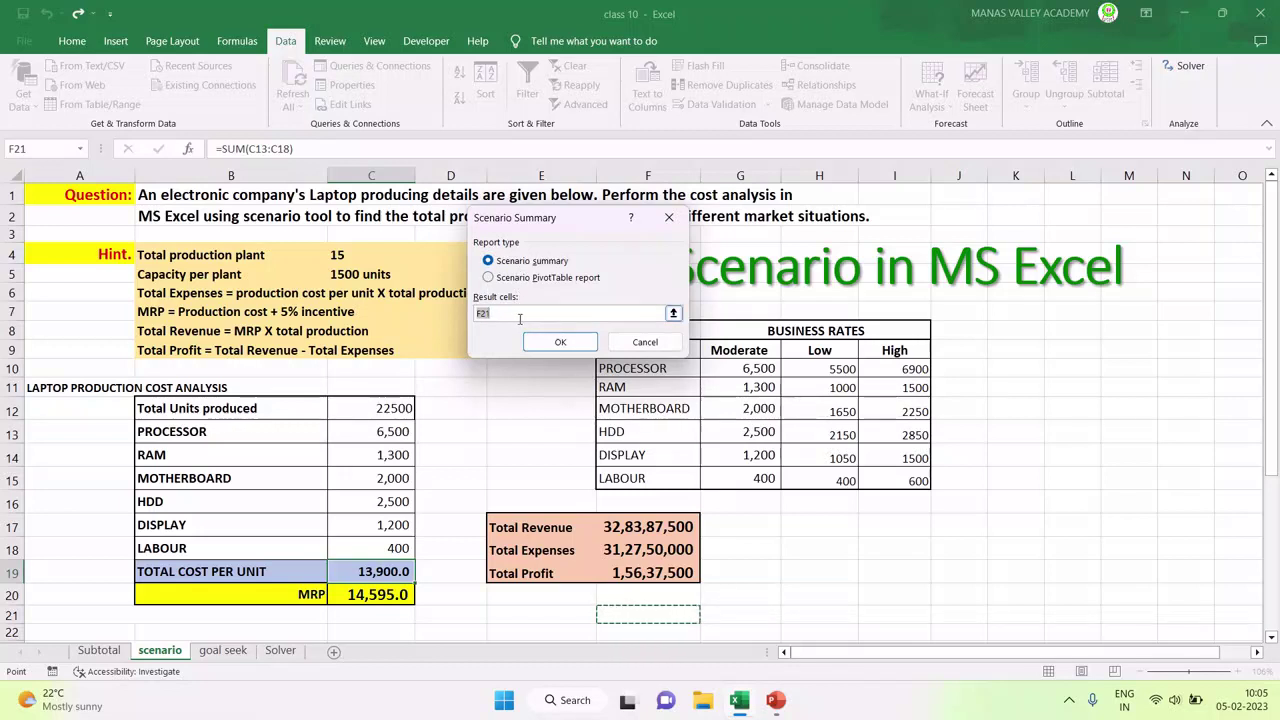
left_click(641, 573)
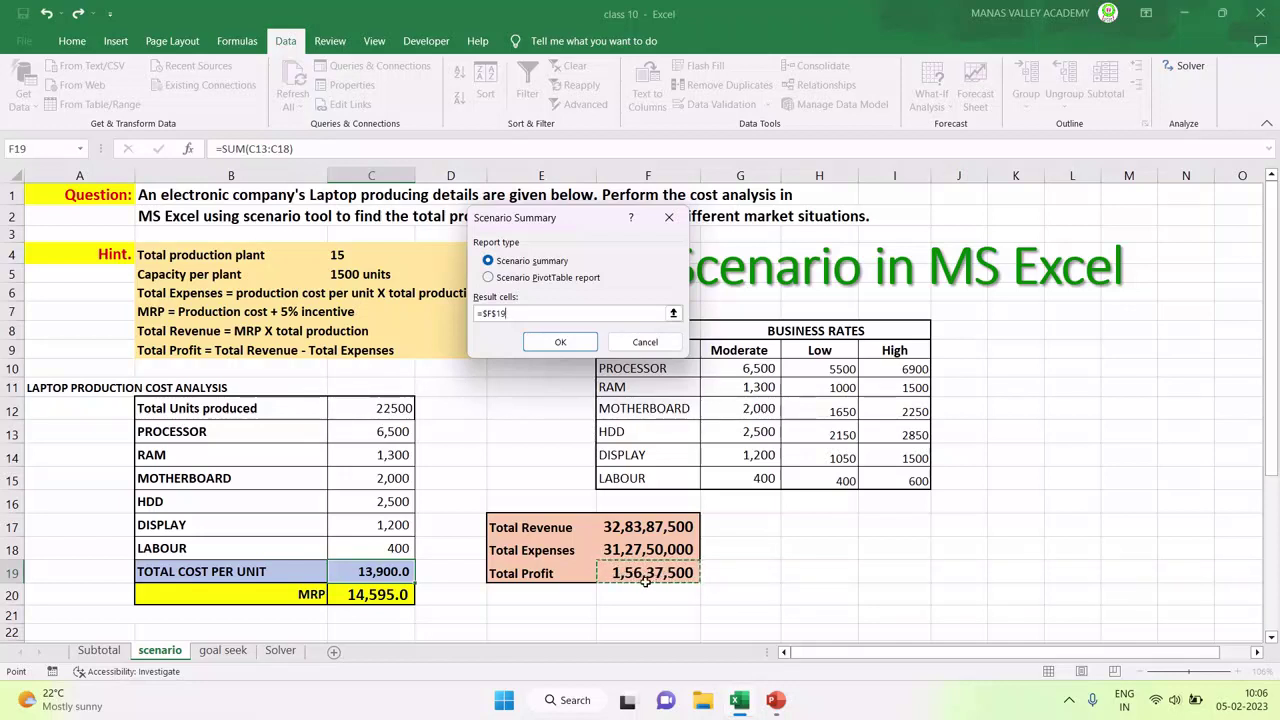
left_click(560, 343)
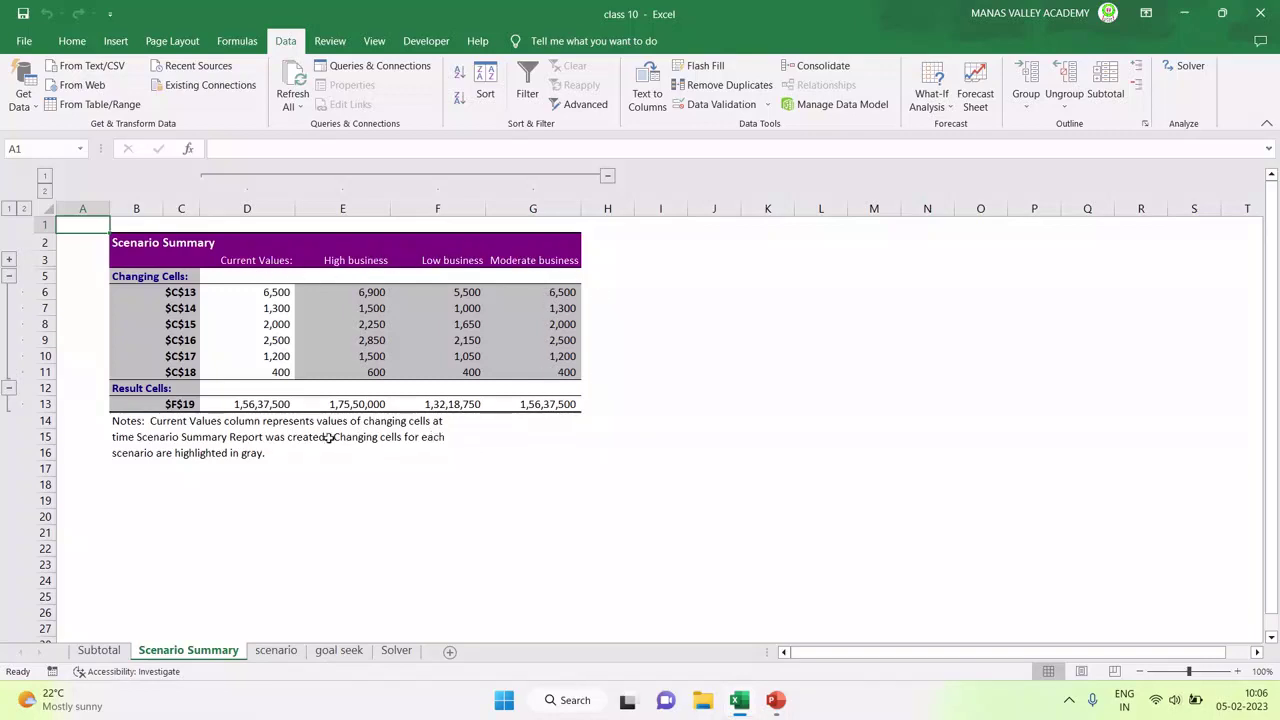
left_click(560, 410)
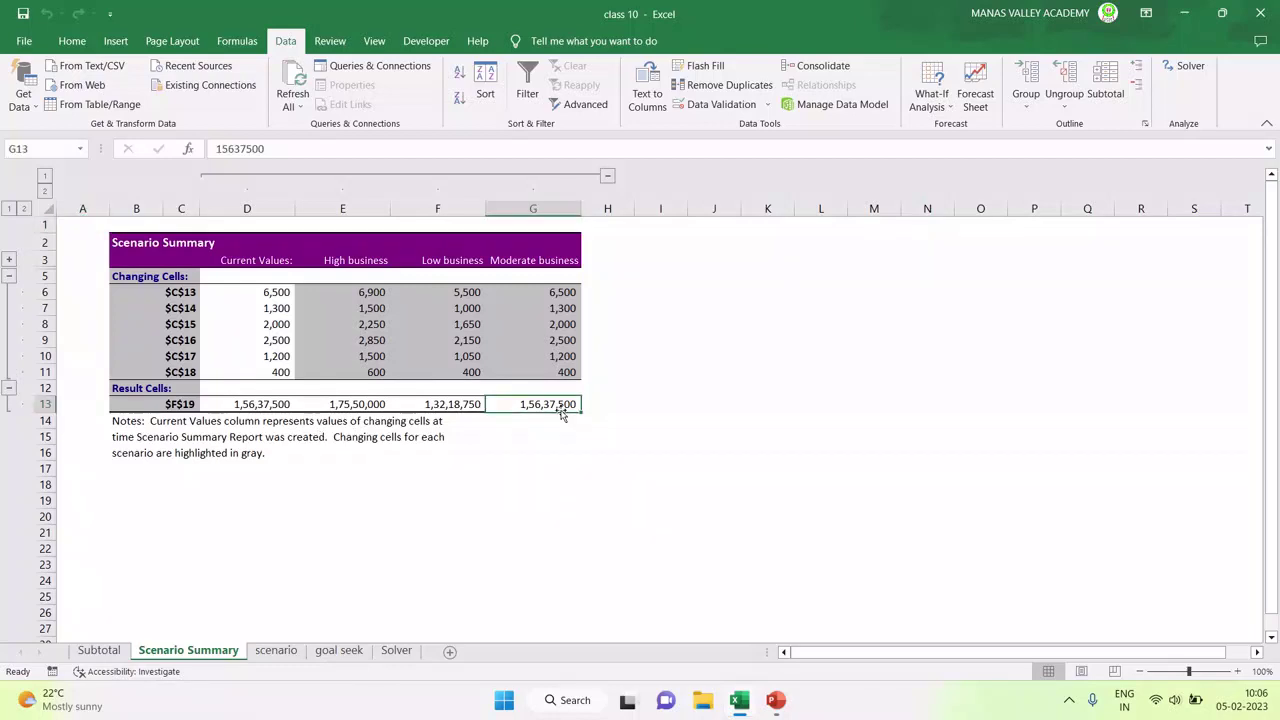